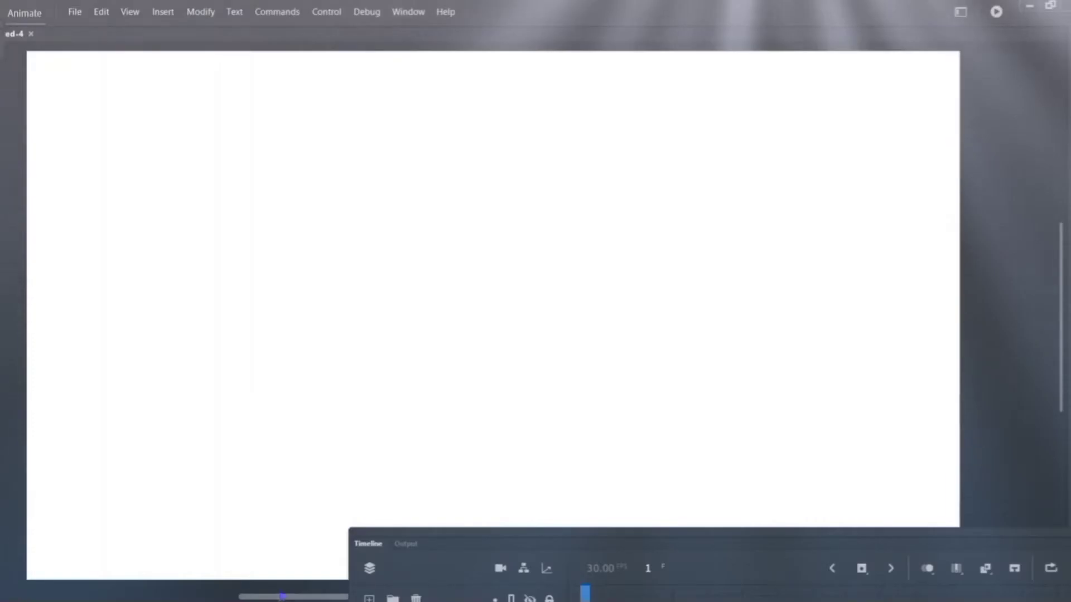
{"action": "left_click_drag", "start_coordinate": [283, 596], "coordinate": [269, 592]}
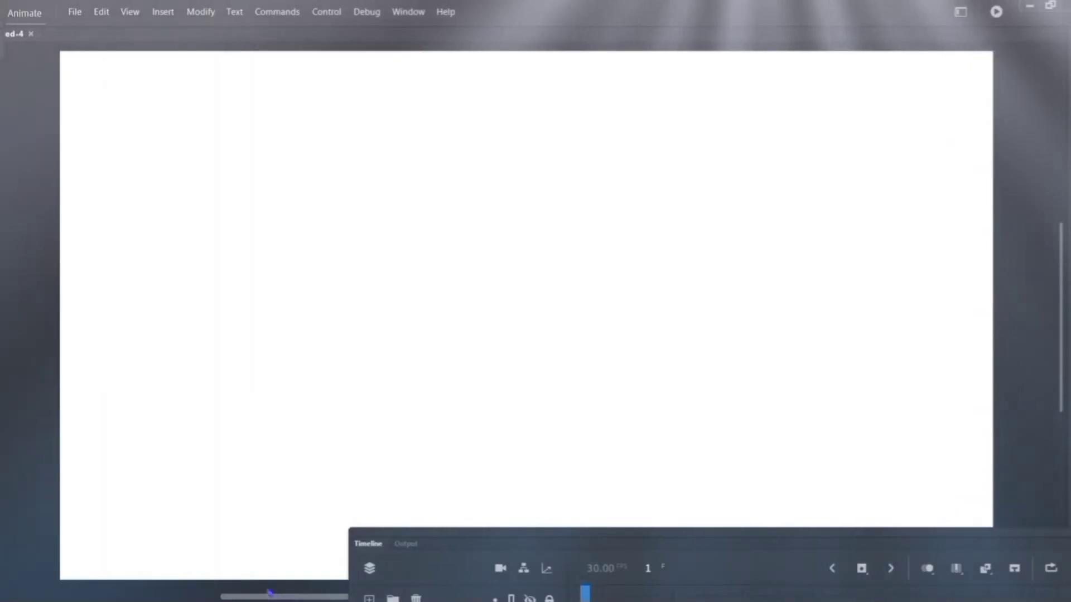
{"action": "left_click_drag", "start_coordinate": [498, 539], "coordinate": [228, 509]}
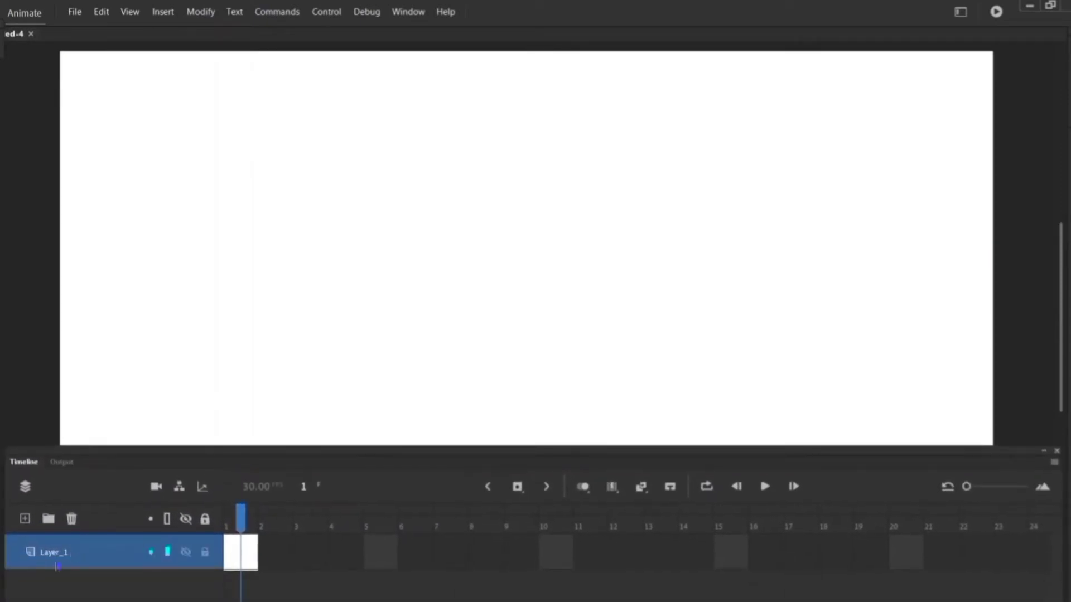
{"action": "double_click", "coordinate": [53, 553]}
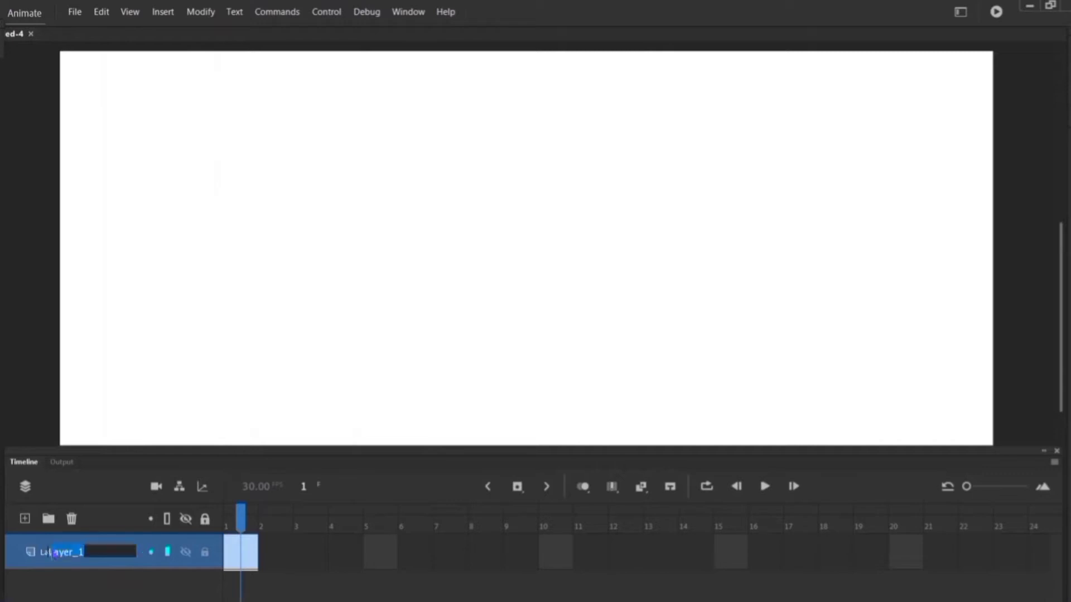
{"action": "key", "text": "Return"}
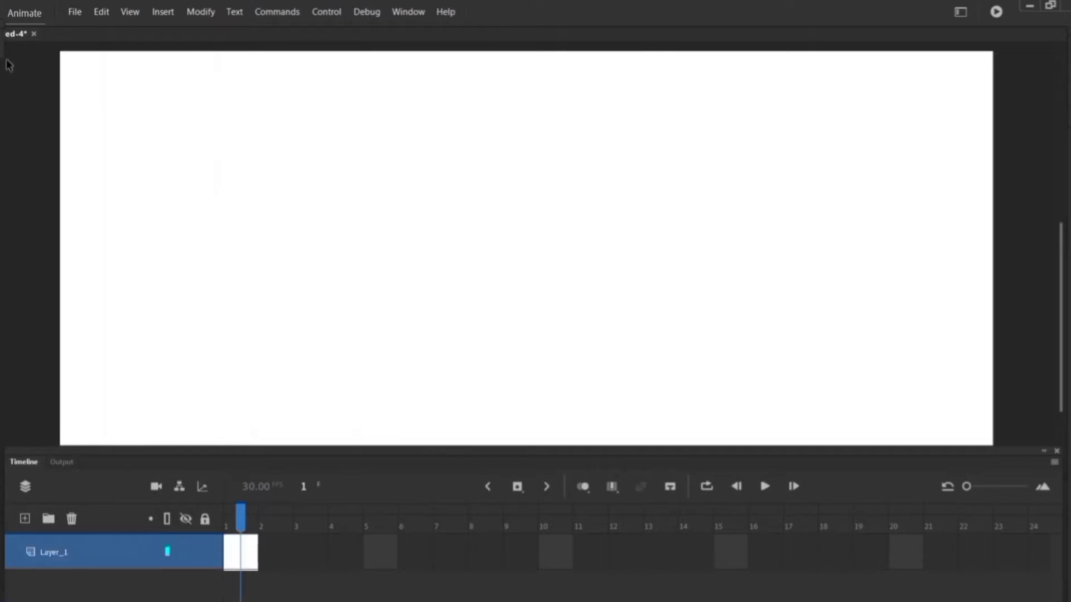
Draw a narrow vertical rectangle about 29 px wide and 368 px high near the middle of the stage.
{"action": "left_click", "coordinate": [1, 46]}
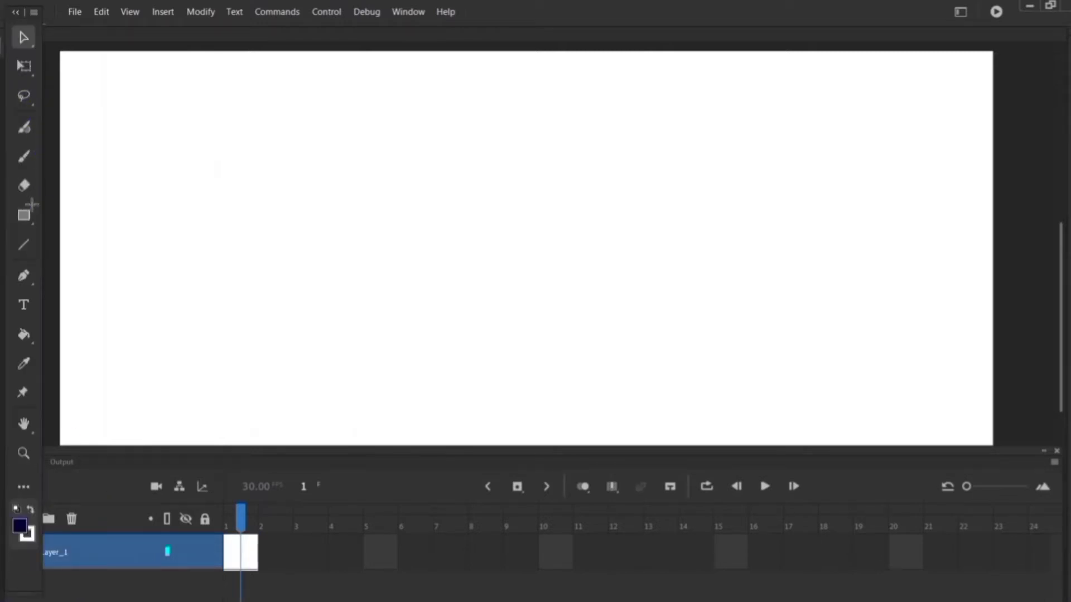
{"action": "left_click", "coordinate": [26, 213]}
{"action": "left_click", "coordinate": [567, 462]}
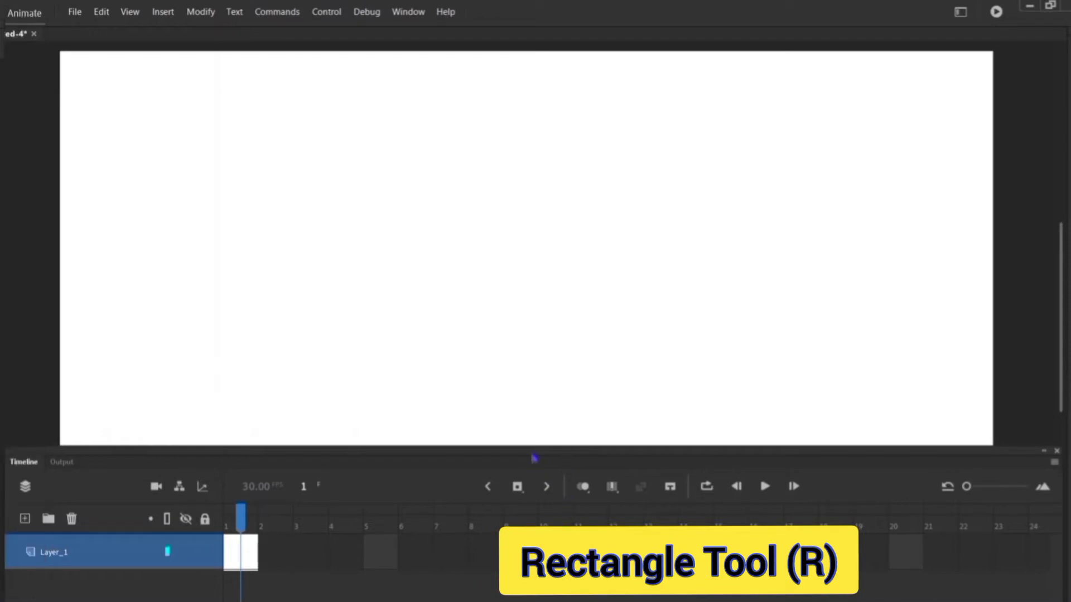
{"action": "left_click_drag", "start_coordinate": [534, 459], "coordinate": [523, 564]}
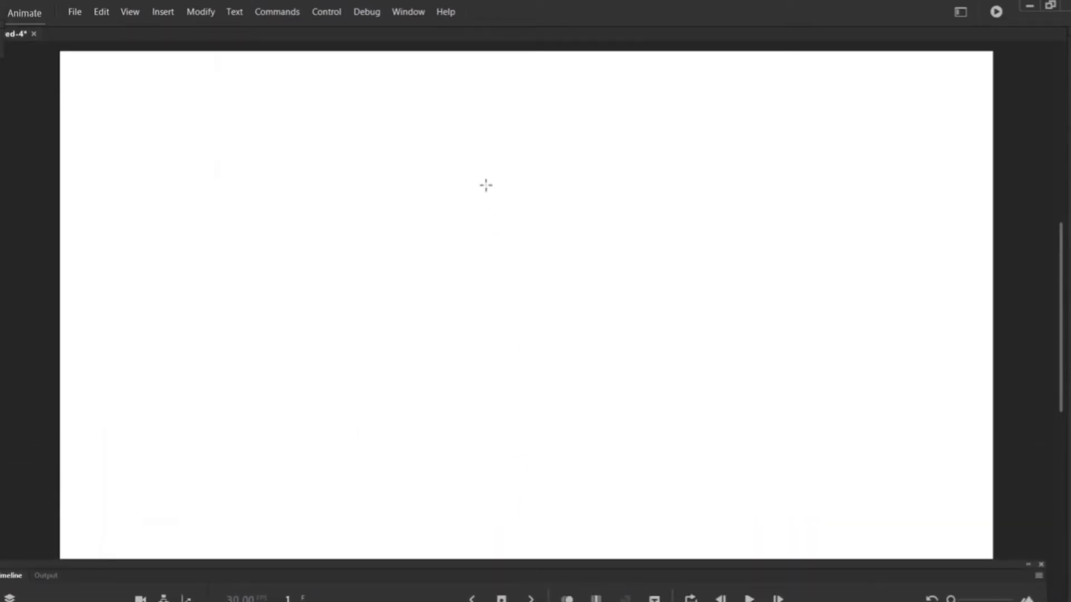
{"action": "left_click_drag", "start_coordinate": [470, 171], "coordinate": [490, 441]}
Select the vertical rectangle with its outline and set the stroke colour to black.
{"action": "key", "text": "v"}
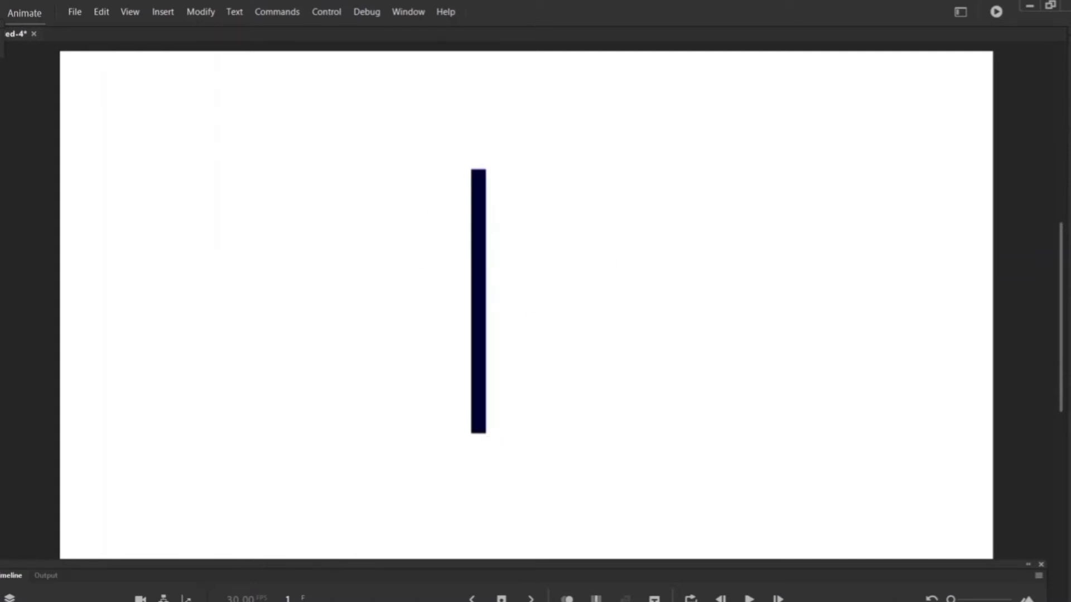
{"action": "left_click", "coordinate": [2, 50]}
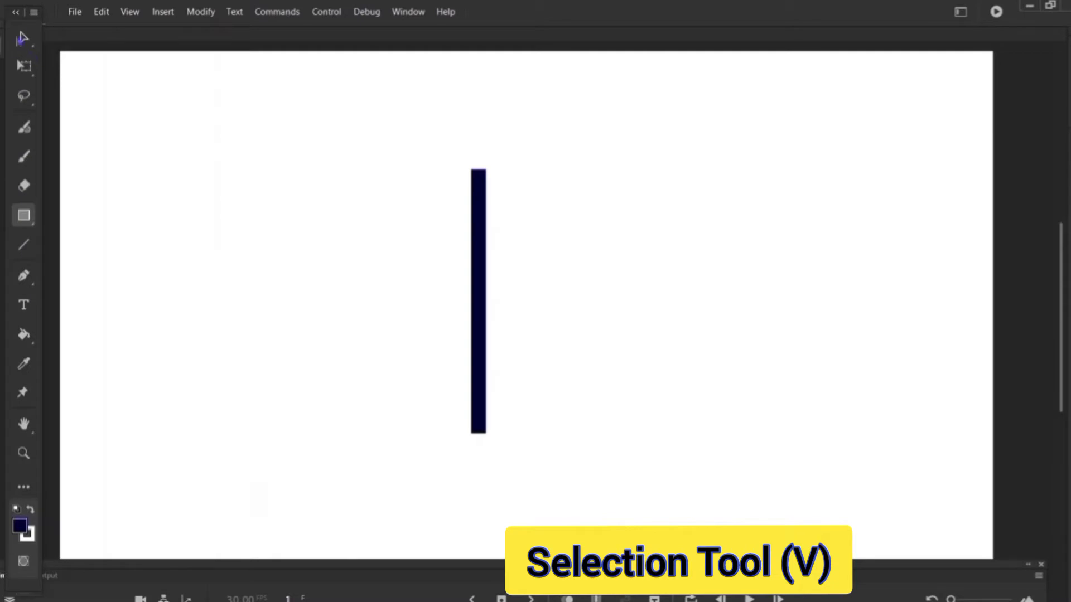
{"action": "left_click", "coordinate": [22, 38]}
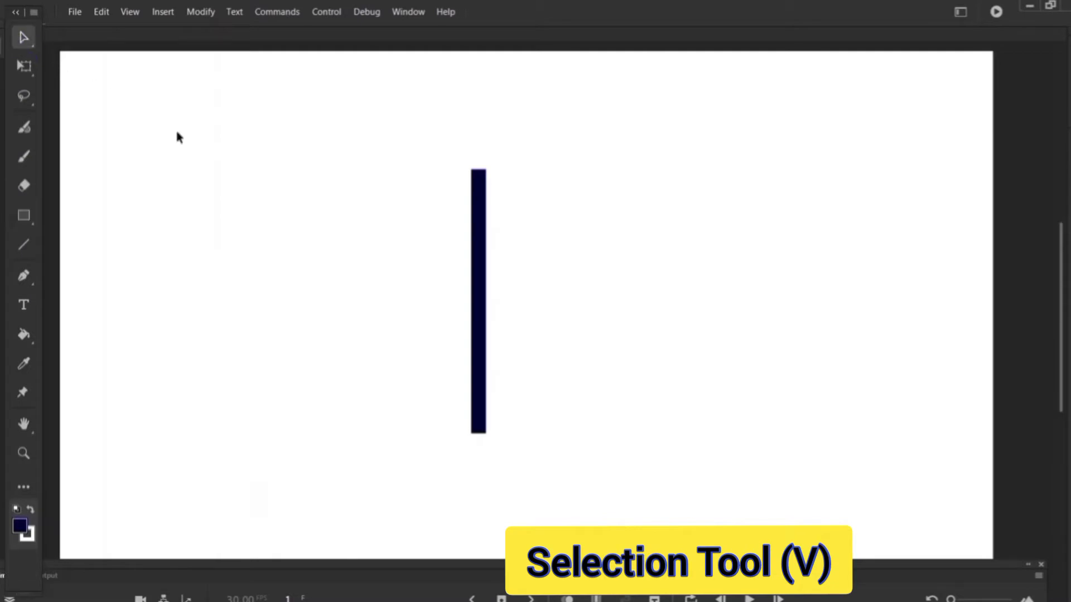
{"action": "left_click", "coordinate": [489, 340]}
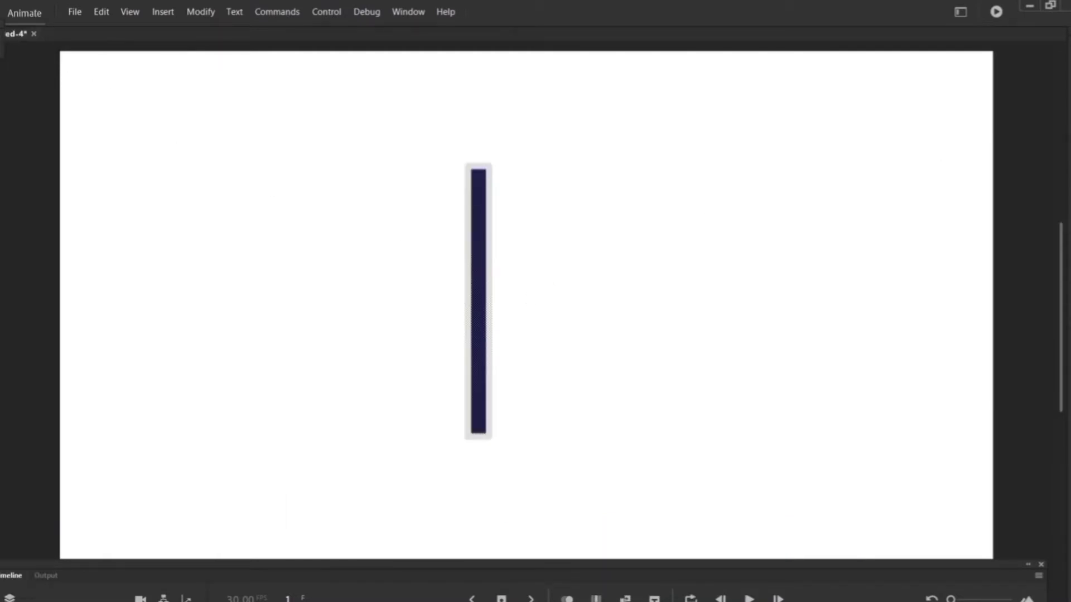
{"action": "left_click", "coordinate": [1068, 51]}
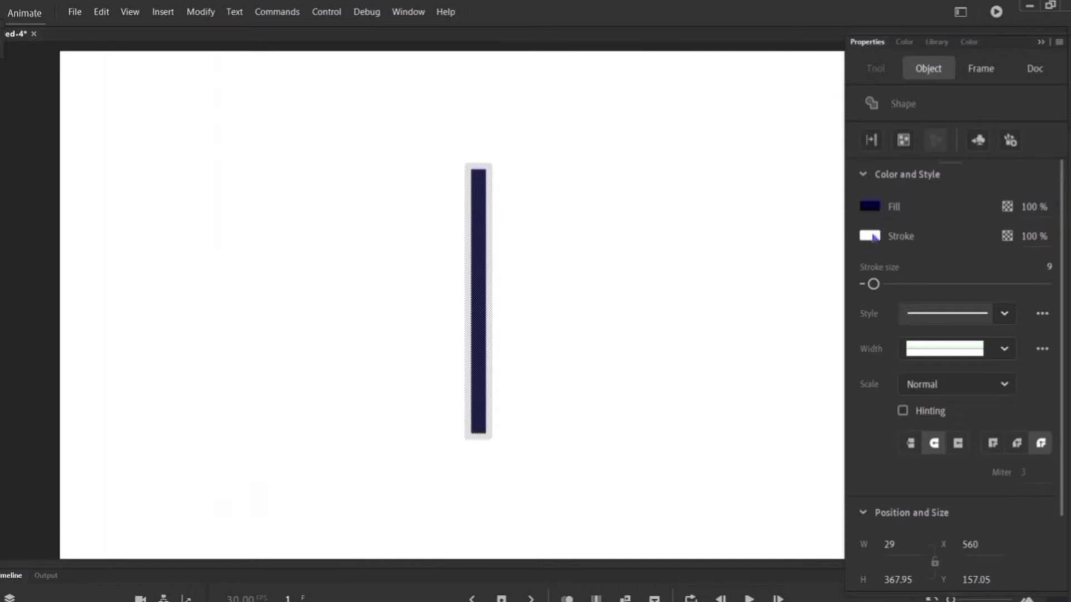
{"action": "left_click", "coordinate": [872, 236]}
{"action": "left_click", "coordinate": [871, 236]}
{"action": "left_click", "coordinate": [871, 236]}
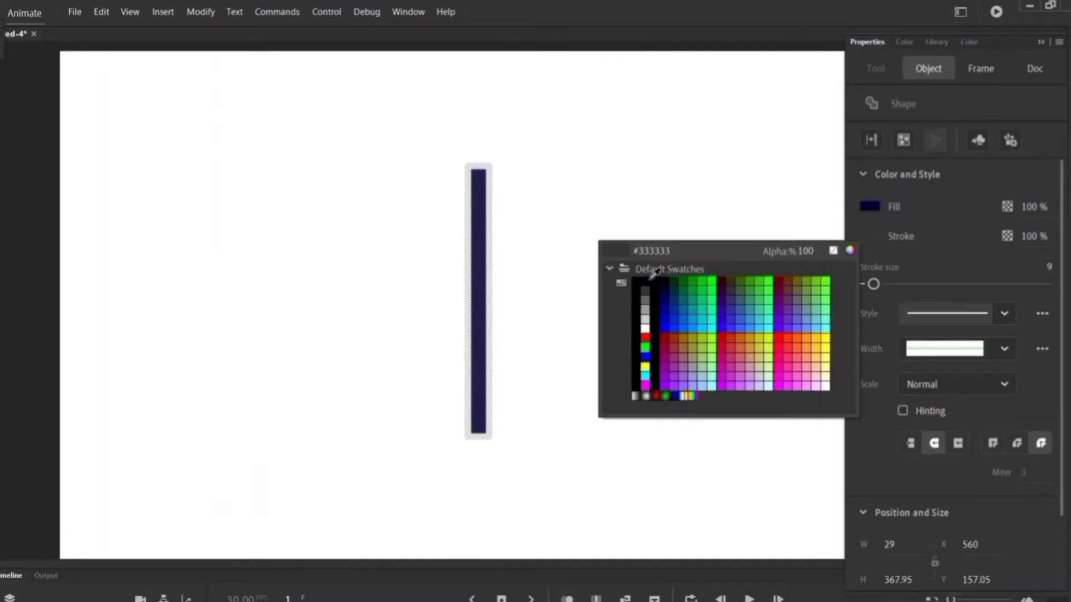
{"action": "left_click", "coordinate": [651, 277]}
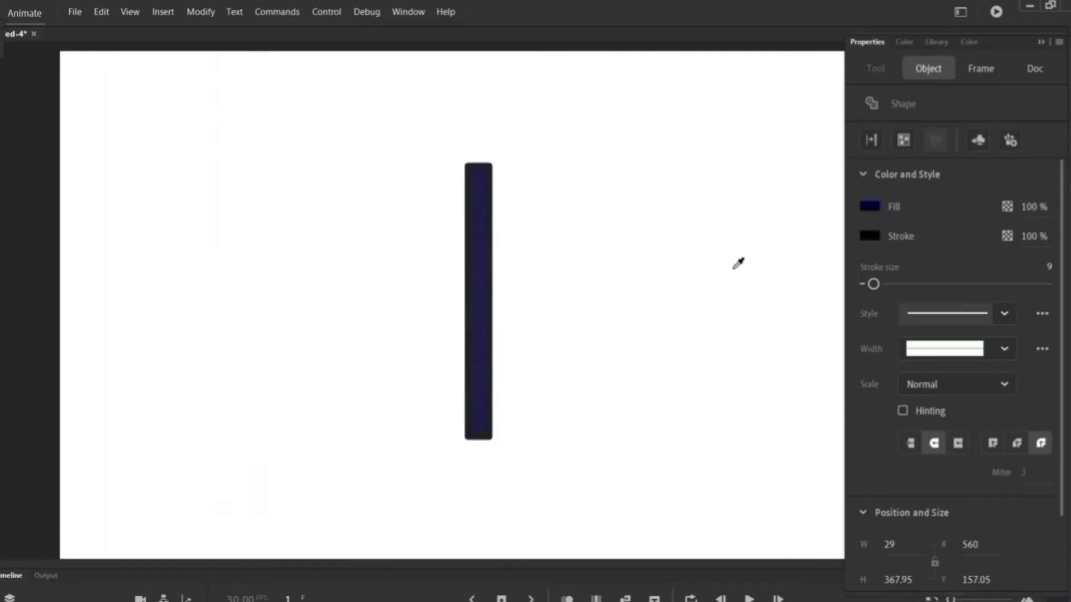
Apply the Dashed Circle brush from the Borders group of Pattern Brushes to the rectangle's outline, and close the Brush Library.
{"action": "left_click", "coordinate": [1041, 313]}
{"action": "left_click", "coordinate": [966, 362]}
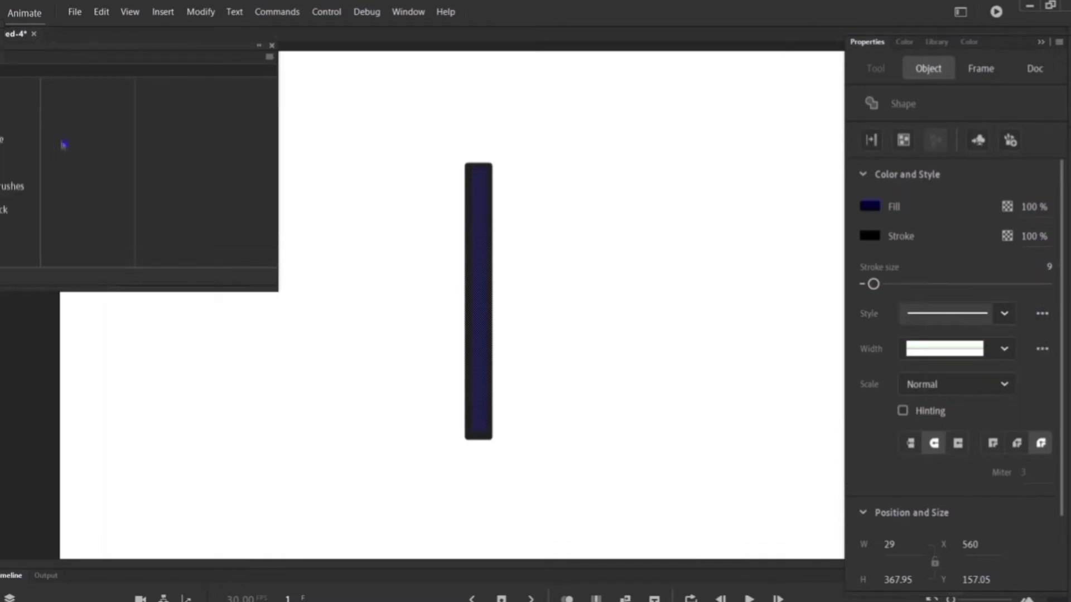
{"action": "left_click_drag", "start_coordinate": [122, 58], "coordinate": [179, 51]}
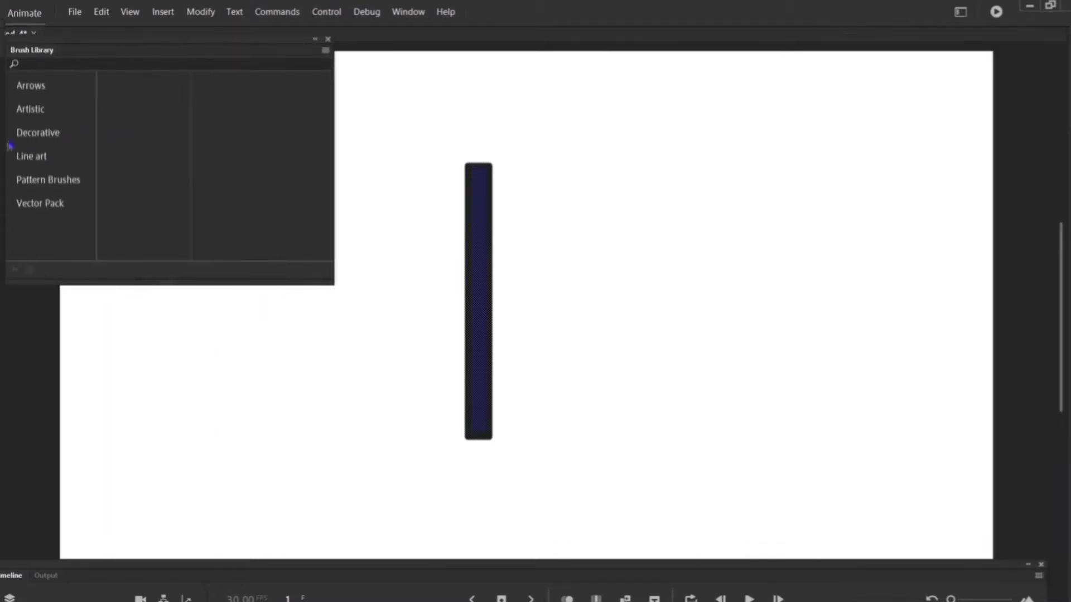
{"action": "left_click", "coordinate": [38, 159]}
{"action": "left_click", "coordinate": [58, 136]}
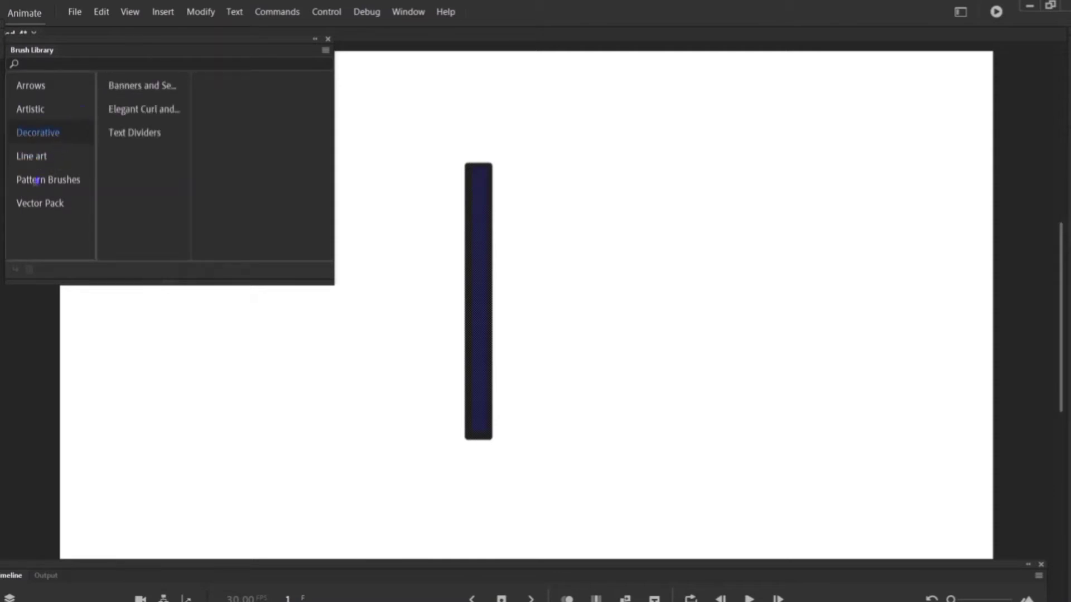
{"action": "left_click", "coordinate": [36, 180]}
{"action": "left_click", "coordinate": [139, 80]}
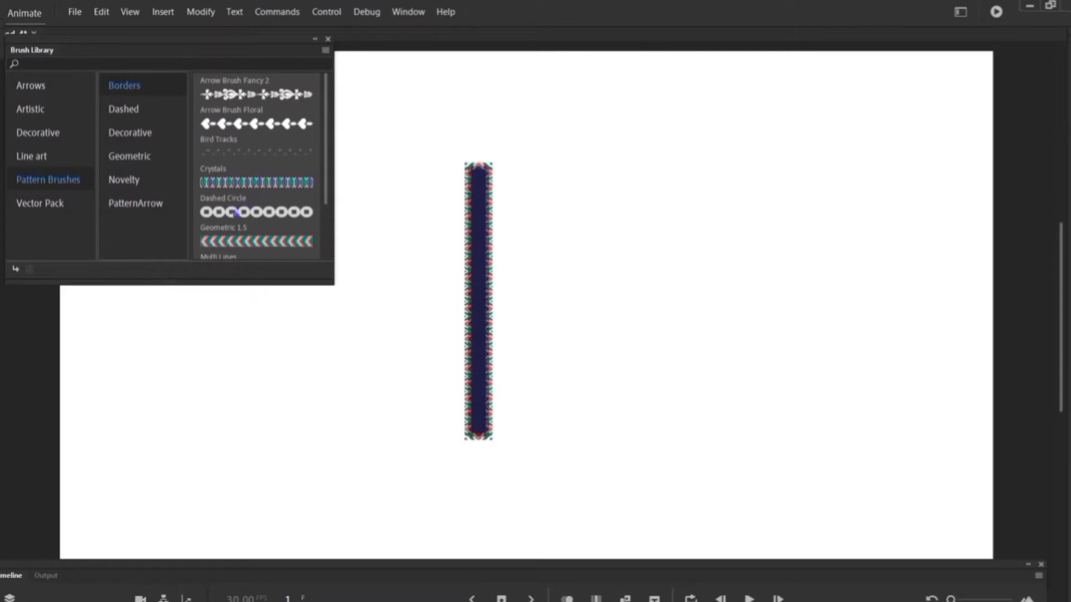
{"action": "double_click", "coordinate": [237, 212]}
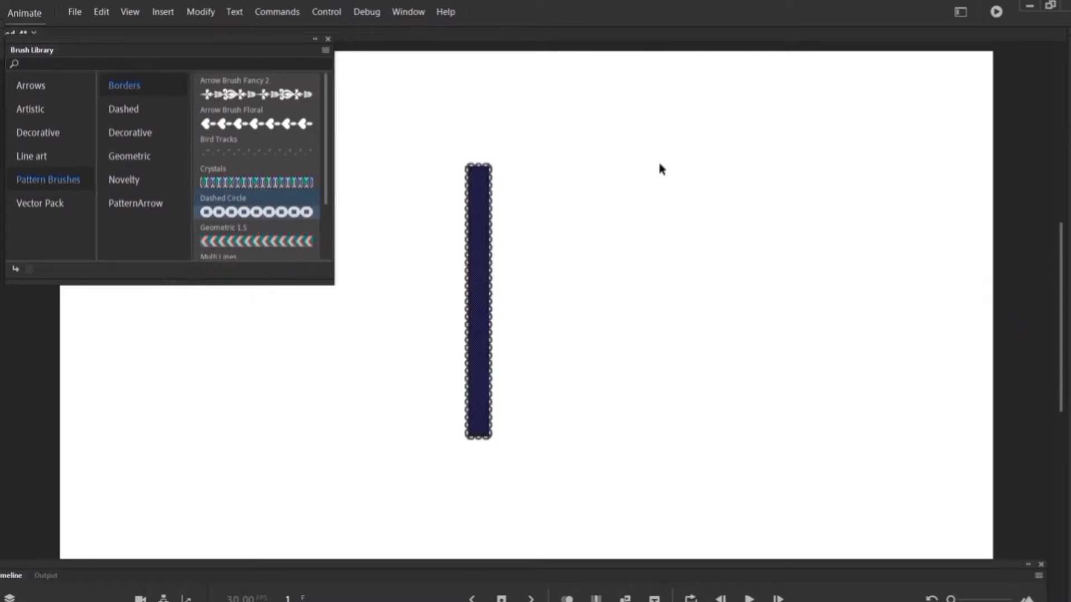
{"action": "left_click", "coordinate": [499, 126]}
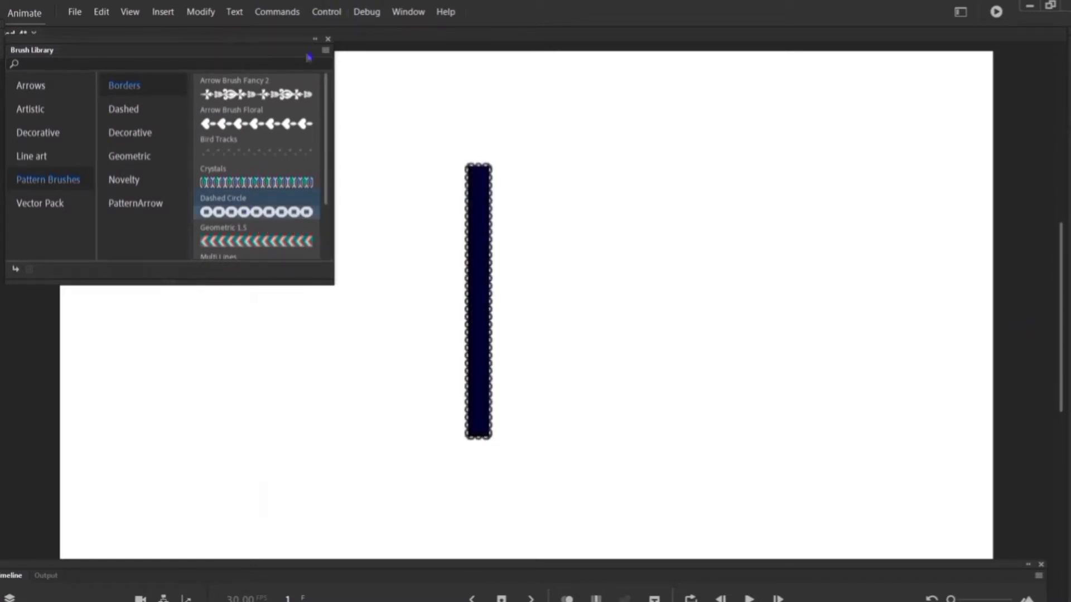
{"action": "left_click", "coordinate": [327, 40]}
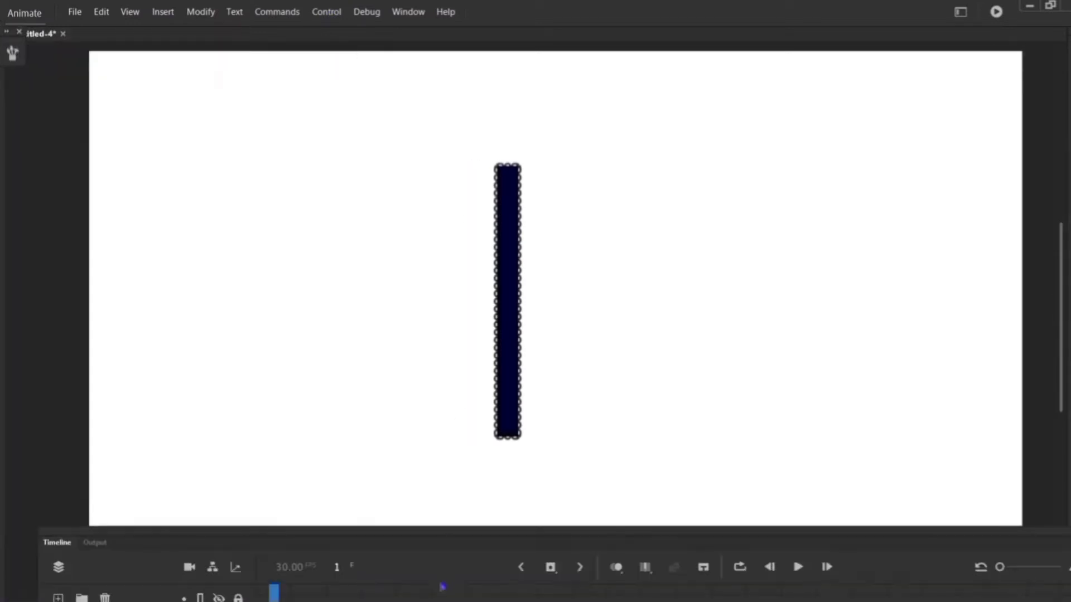
Add a layer above Layer_1 and draw a wide horizontal rectangle on it, covering the upper end of the vertical bar.
{"action": "left_click_drag", "start_coordinate": [462, 537], "coordinate": [467, 305]}
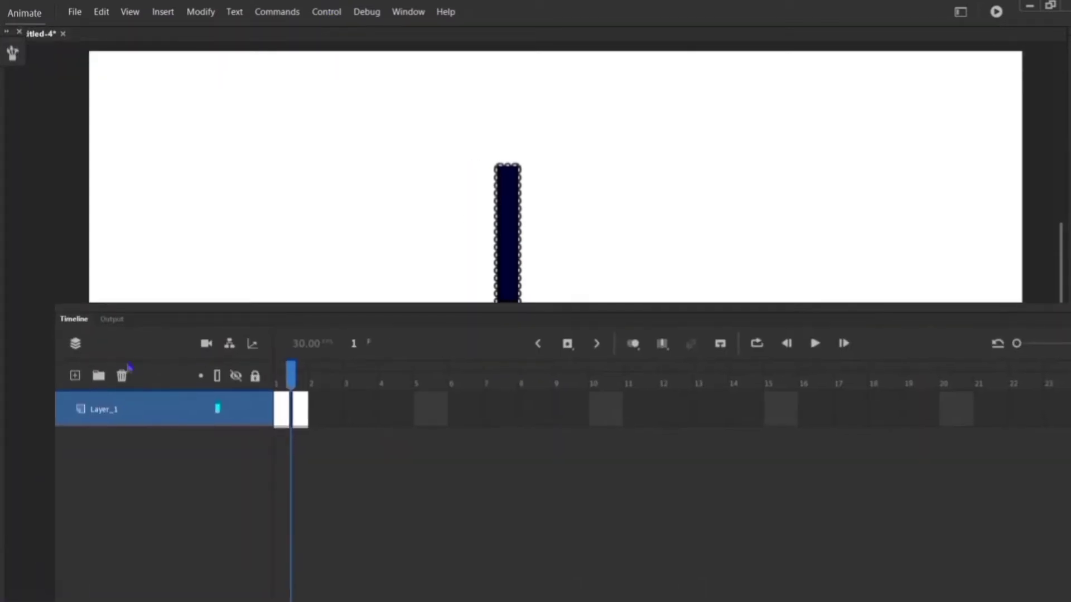
{"action": "left_click", "coordinate": [75, 376]}
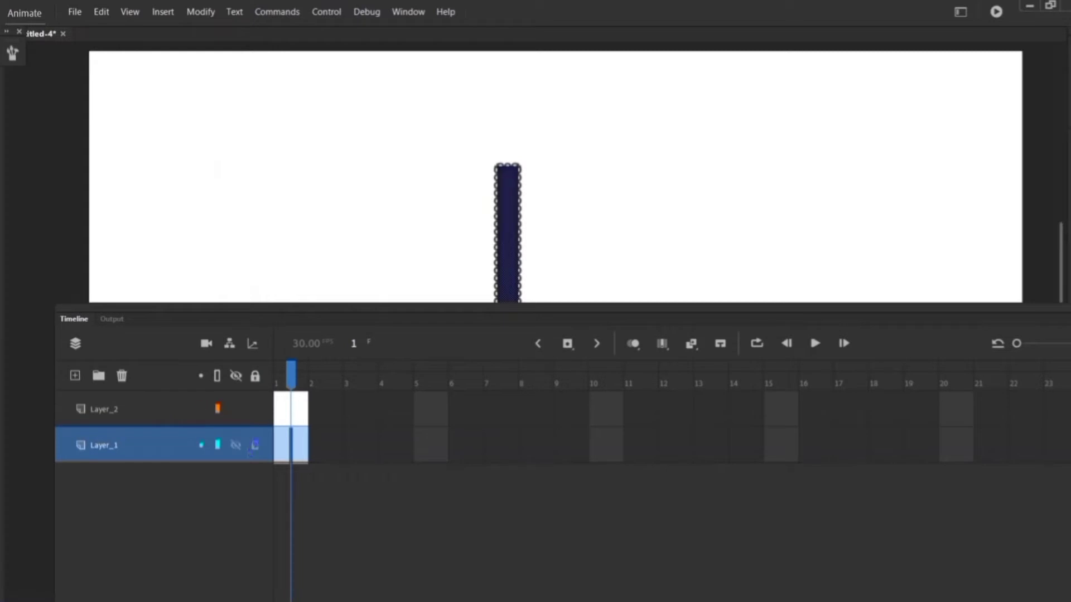
{"action": "left_click", "coordinate": [119, 404]}
{"action": "left_click_drag", "start_coordinate": [293, 311], "coordinate": [279, 519]}
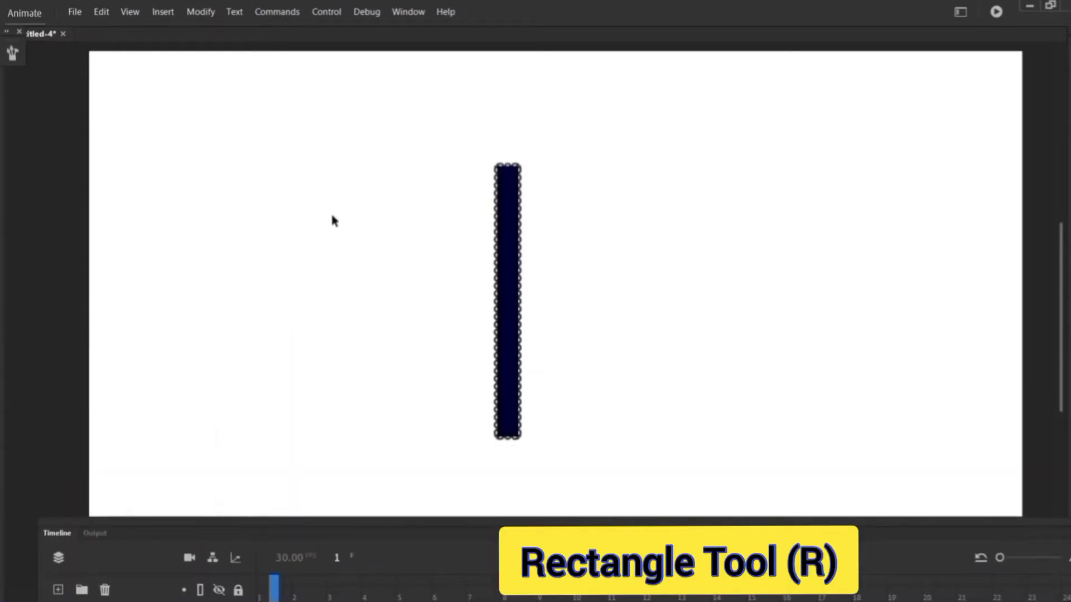
{"action": "key", "text": "r"}
{"action": "mouse_move", "coordinate": [385, 113]}
{"action": "left_mouse_down"}
{"action": "mouse_move", "coordinate": [437, 165]}
{"action": "mouse_move", "coordinate": [660, 177]}
{"action": "mouse_move", "coordinate": [664, 189]}
{"action": "mouse_move", "coordinate": [638, 197]}
{"action": "left_mouse_up"}
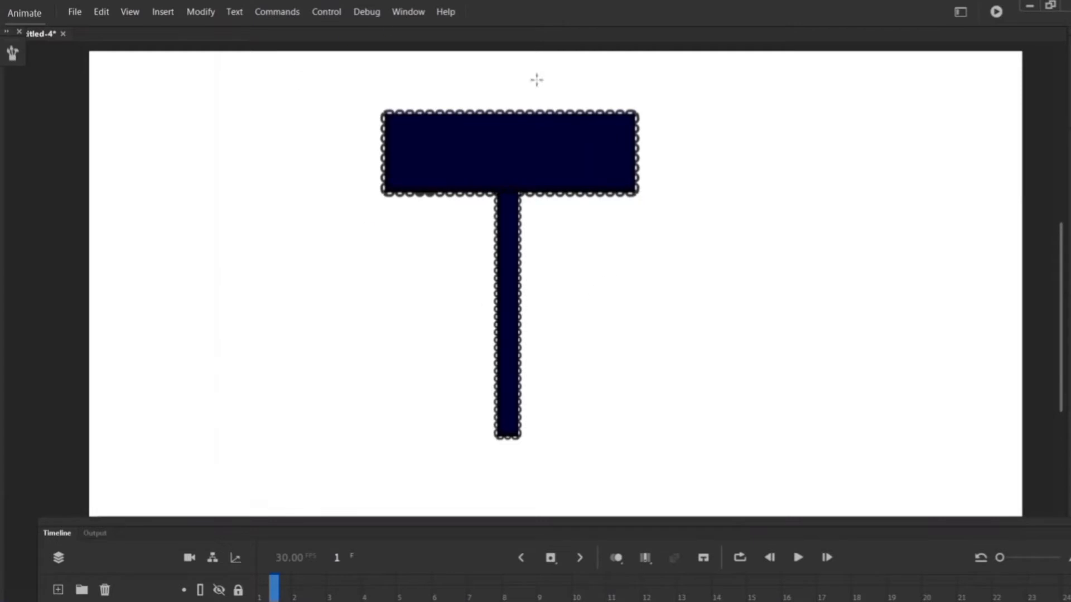
Add another layer above Layer_2 and draw a rectangle about 1286 by 717 px on it, covering the whole stage.
{"action": "left_click_drag", "start_coordinate": [478, 522], "coordinate": [484, 380]}
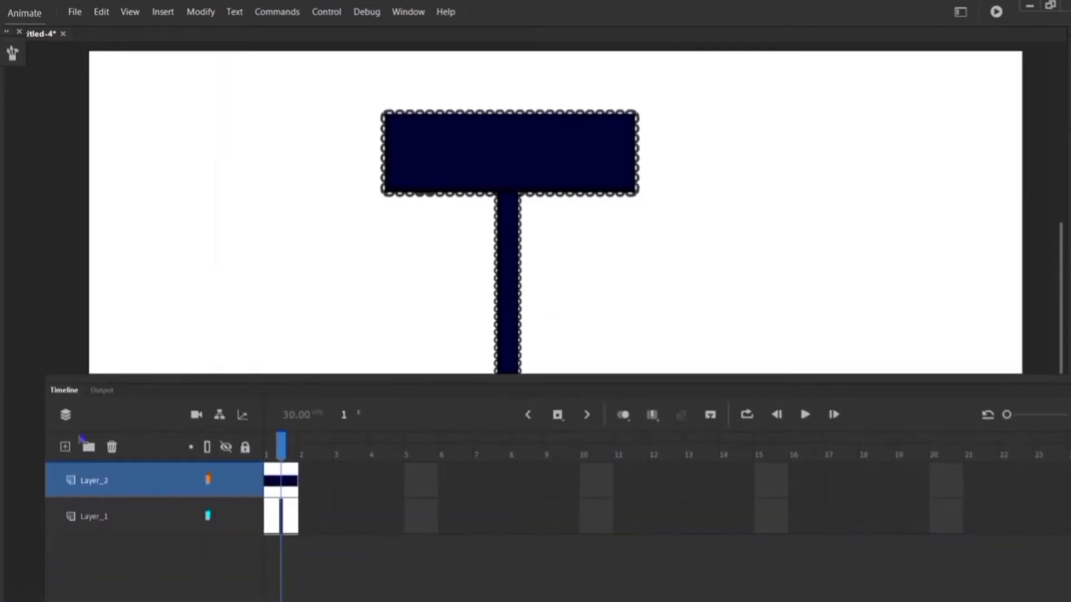
{"action": "left_click", "coordinate": [65, 447]}
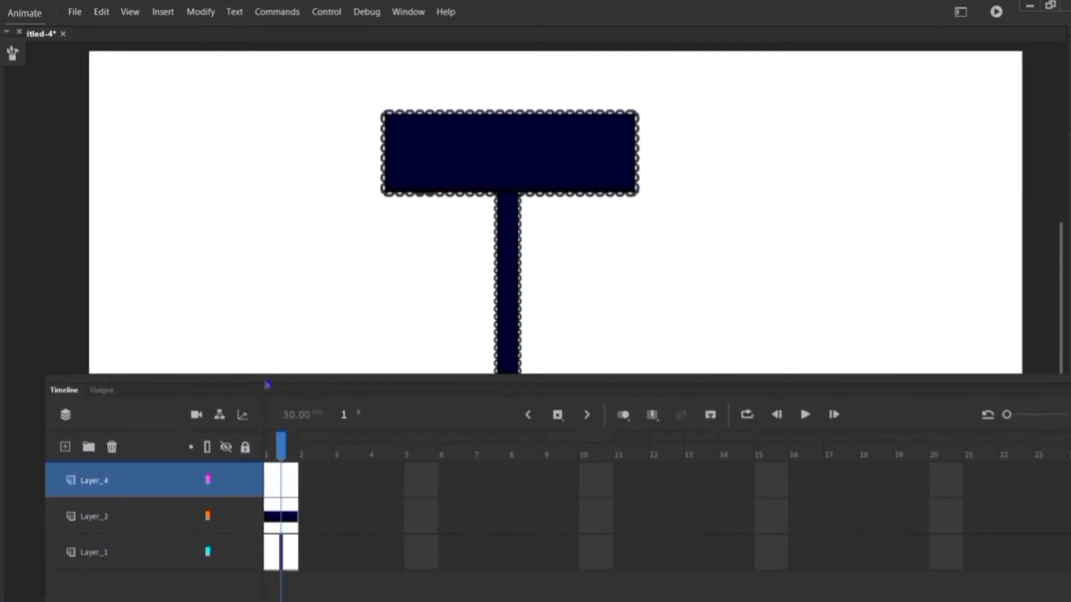
{"action": "left_click_drag", "start_coordinate": [267, 376], "coordinate": [262, 560]}
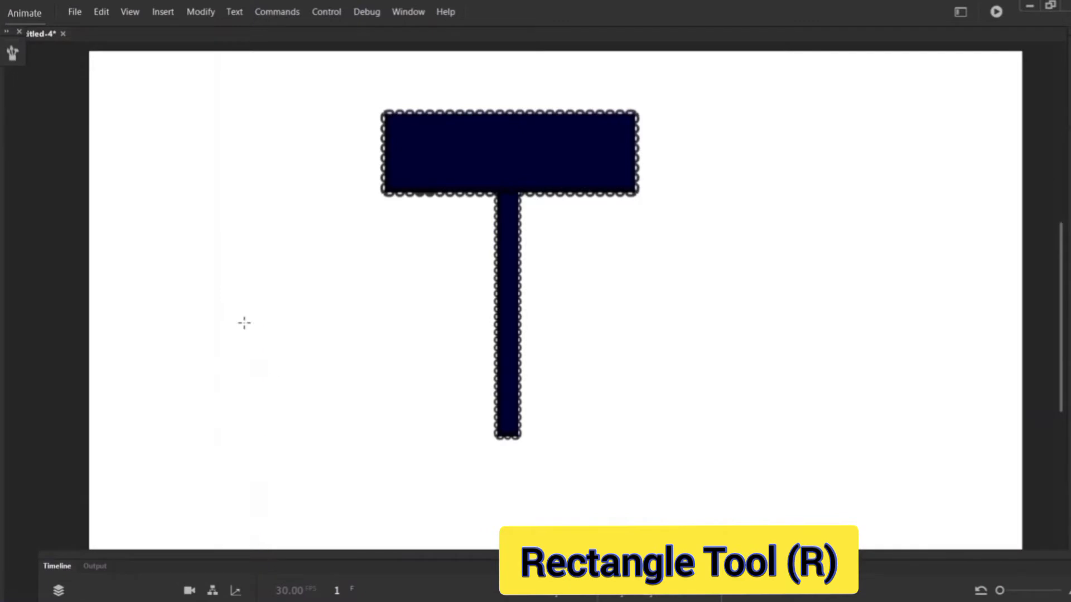
{"action": "mouse_move", "coordinate": [89, 49]}
{"action": "left_mouse_down"}
{"action": "mouse_move", "coordinate": [617, 153]}
{"action": "mouse_move", "coordinate": [770, 244]}
{"action": "mouse_move", "coordinate": [870, 327]}
{"action": "mouse_move", "coordinate": [938, 458]}
{"action": "mouse_move", "coordinate": [980, 580]}
{"action": "mouse_move", "coordinate": [1025, 580]}
{"action": "mouse_move", "coordinate": [1027, 601]}
{"action": "left_mouse_up"}
{"action": "left_click_drag", "start_coordinate": [589, 400], "coordinate": [589, 397]}
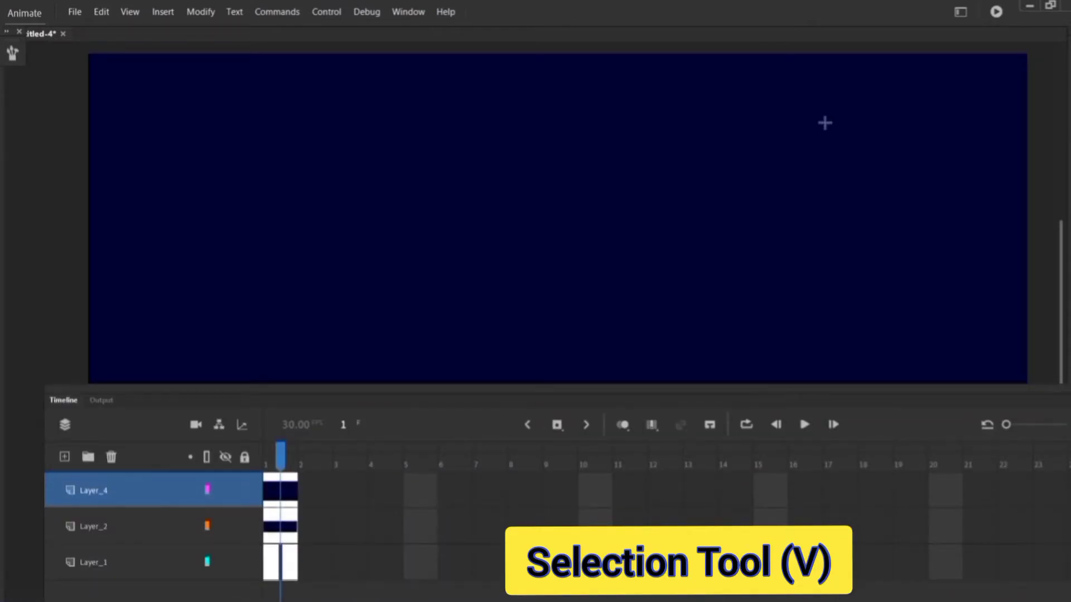
Select the stage-sized rectangle on Layer_4 and change its fill from a solid colour to a radial gradient.
{"action": "key", "text": "v"}
{"action": "left_click", "coordinate": [712, 175]}
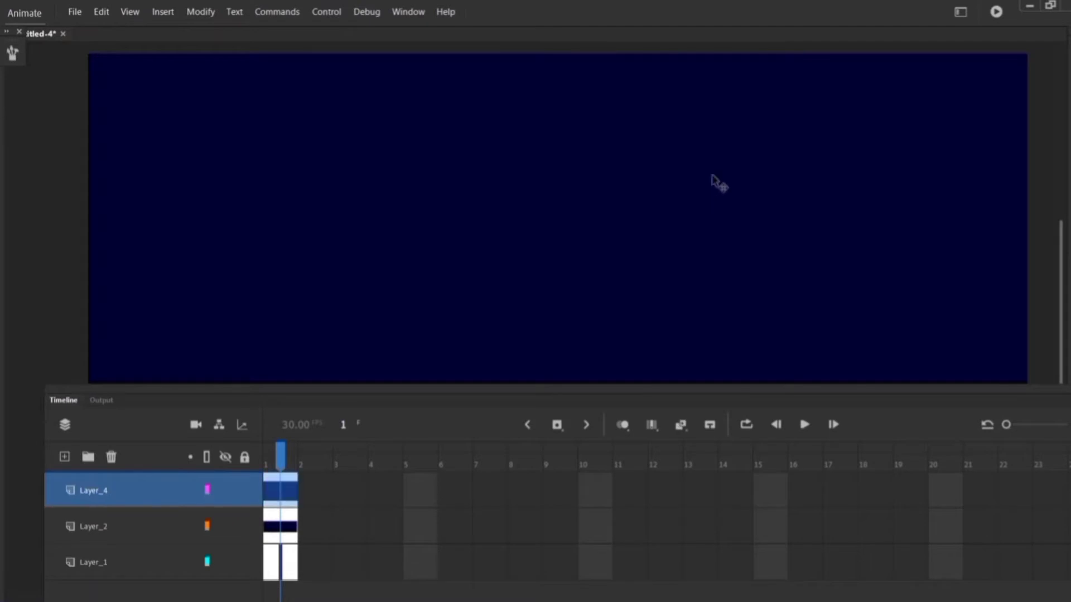
{"action": "left_click", "coordinate": [1069, 53]}
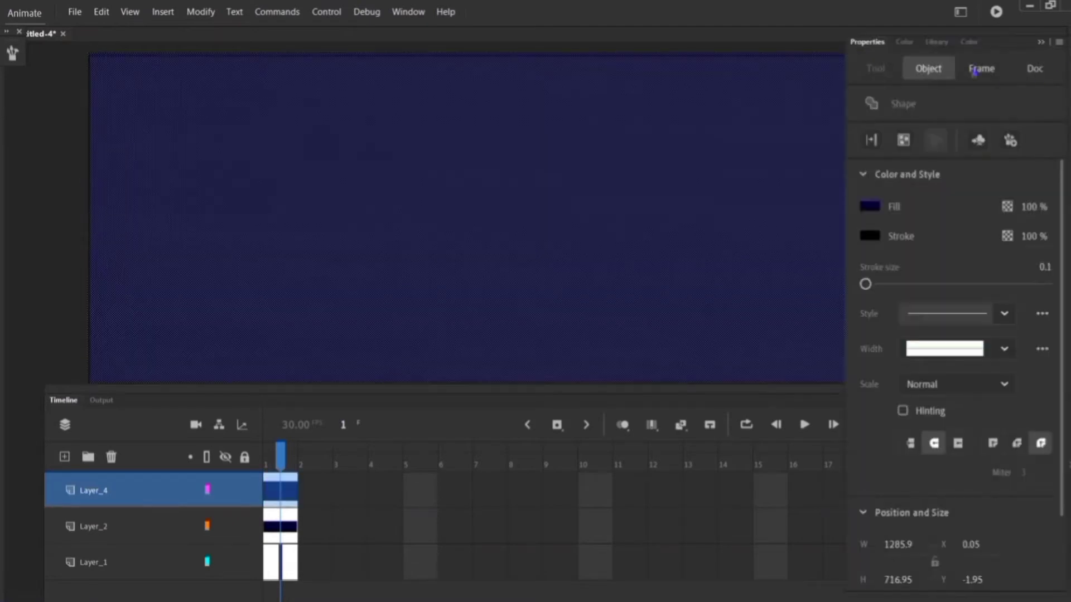
{"action": "left_click", "coordinate": [963, 43]}
{"action": "left_click", "coordinate": [957, 71]}
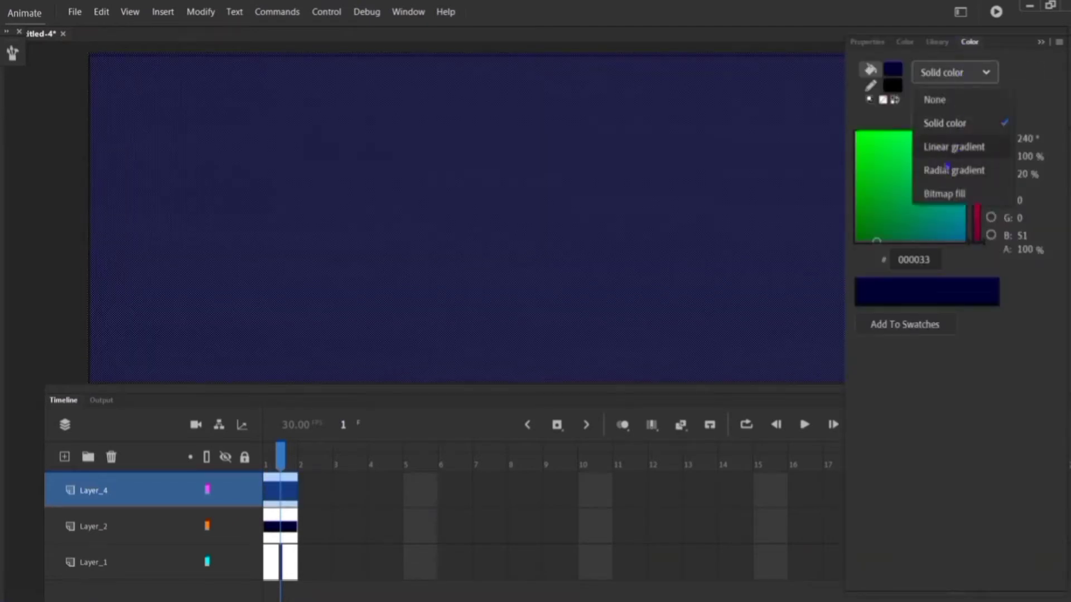
{"action": "left_click", "coordinate": [951, 170]}
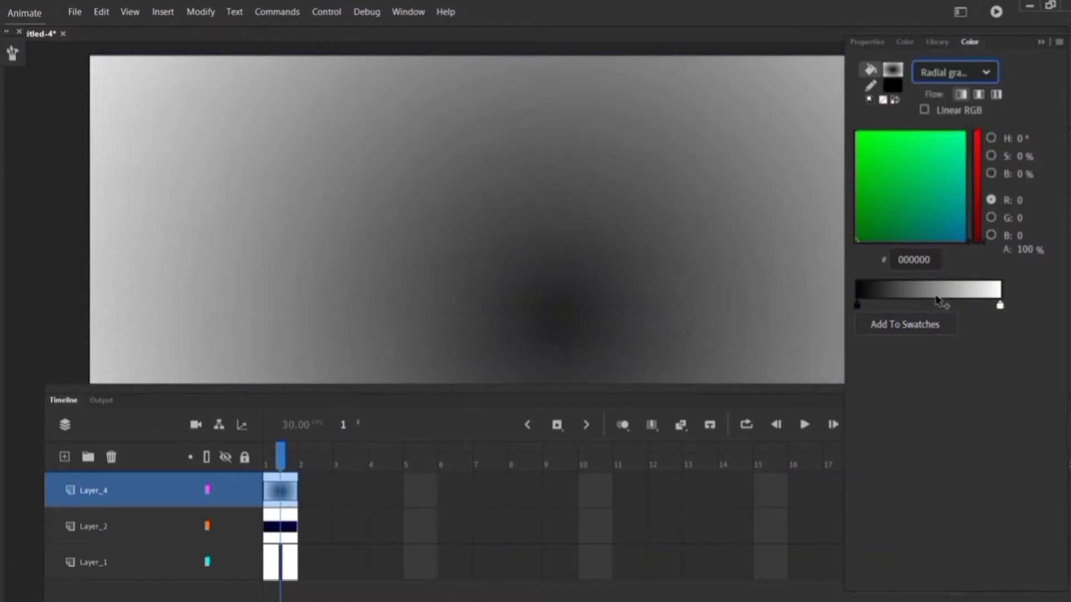
Add a third stop to the background's radial gradient and colour it with a magenta-pink centre, brownish B18E75 middle and red outer edge.
{"action": "left_click", "coordinate": [932, 301]}
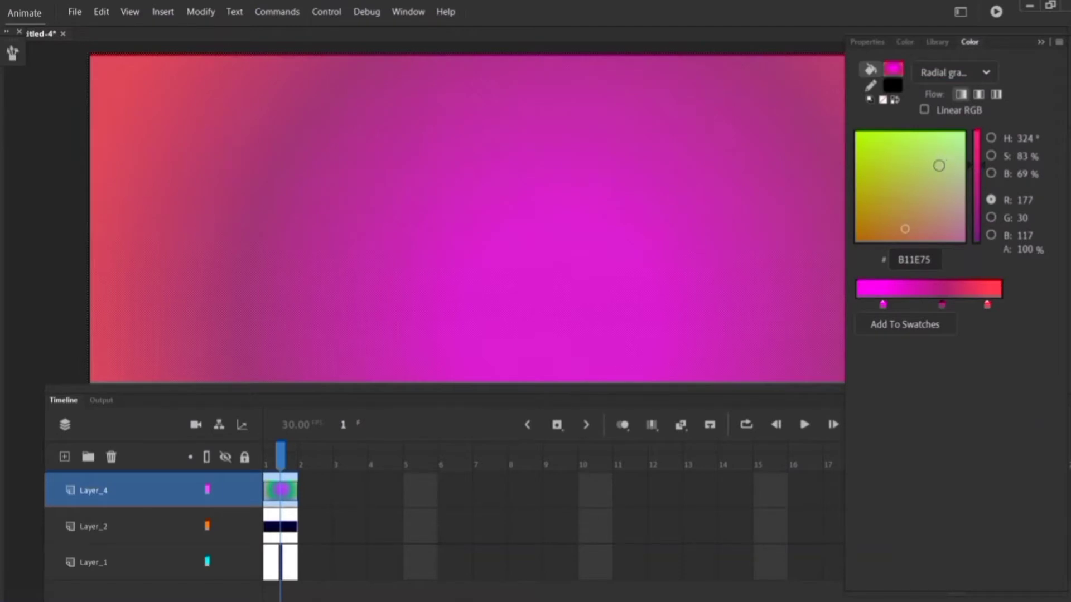
{"action": "left_click", "coordinate": [883, 305]}
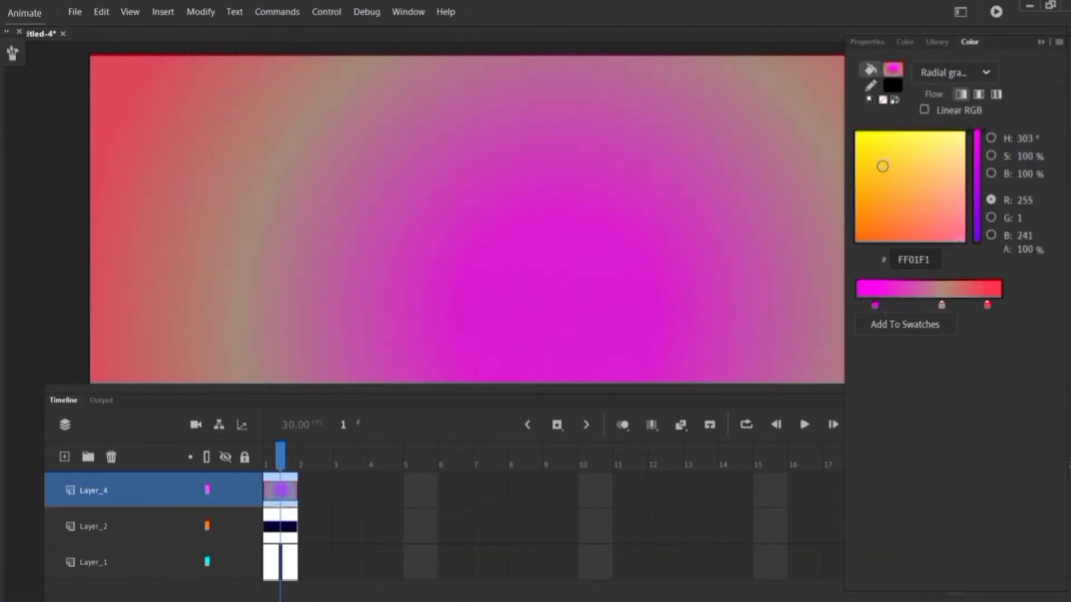
{"action": "mouse_move", "coordinate": [884, 167]}
{"action": "left_mouse_down"}
{"action": "mouse_move", "coordinate": [935, 182]}
{"action": "mouse_move", "coordinate": [949, 210]}
{"action": "left_mouse_up"}
{"action": "left_click", "coordinate": [622, 235]}
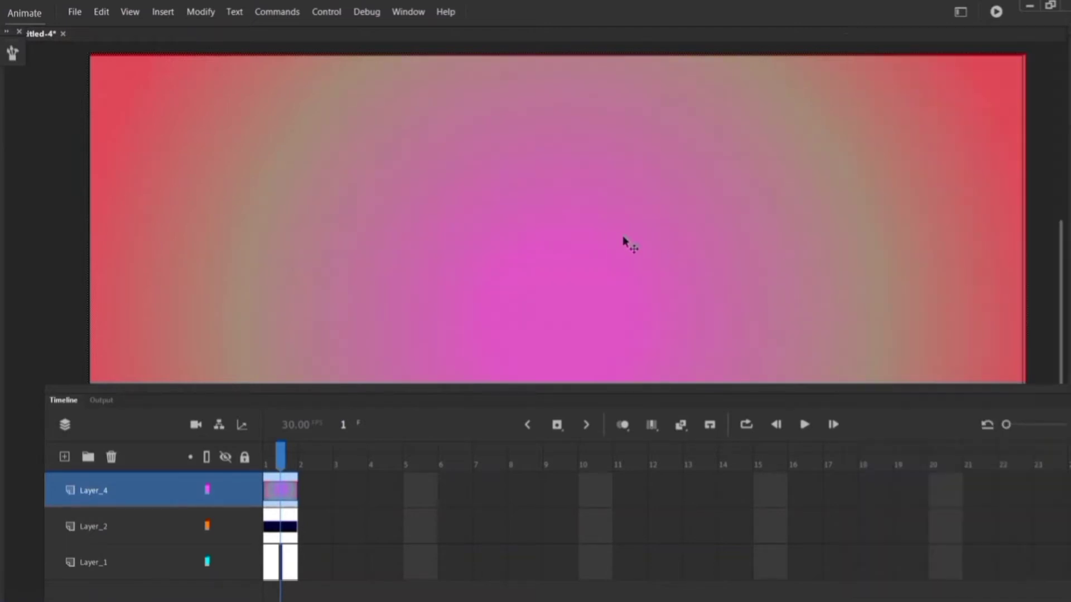
Lock Layer_4 and move it below Layer_1 so the gradient background sits behind the signboard.
{"action": "mouse_move", "coordinate": [636, 397]}
{"action": "left_mouse_down"}
{"action": "mouse_move", "coordinate": [648, 523]}
{"action": "mouse_move", "coordinate": [621, 581]}
{"action": "mouse_move", "coordinate": [636, 386]}
{"action": "left_mouse_up"}
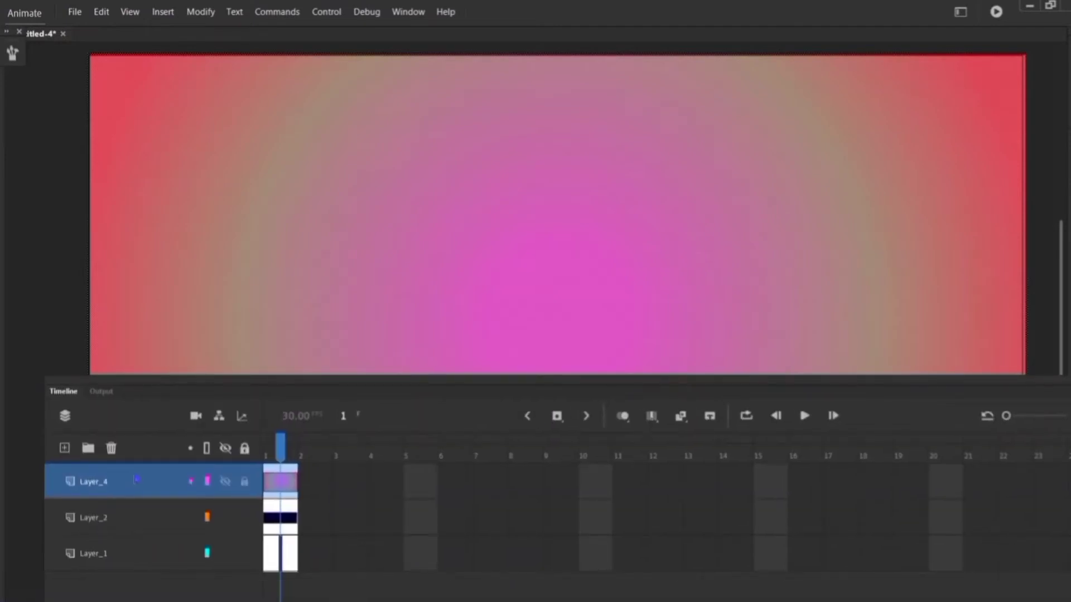
{"action": "left_click_drag", "start_coordinate": [136, 479], "coordinate": [119, 575]}
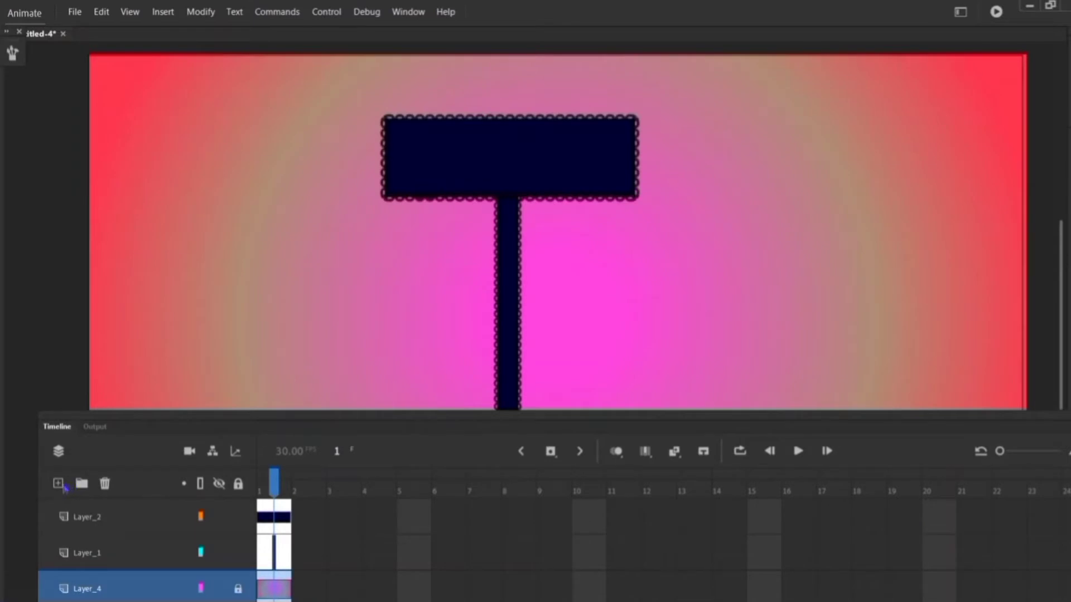
Add a layer above all the others and draw a circle about 162 px in diameter beside the vertical bar's lower end.
{"action": "left_click", "coordinate": [58, 483]}
{"action": "left_click_drag", "start_coordinate": [146, 587], "coordinate": [151, 510]}
{"action": "key", "text": "o"}
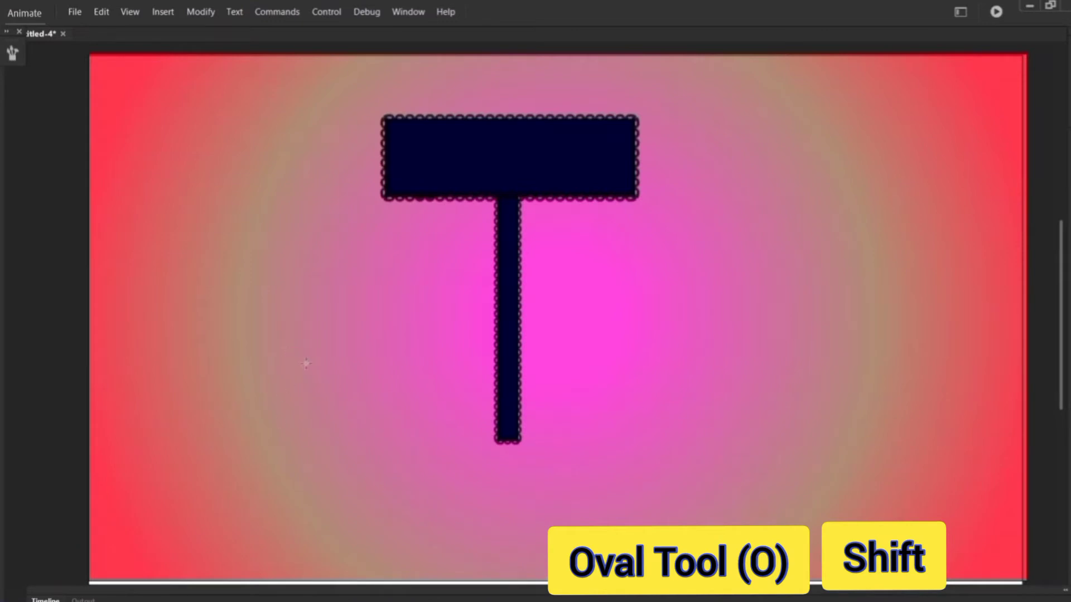
{"action": "left_click_drag", "start_coordinate": [305, 363], "coordinate": [422, 481]}
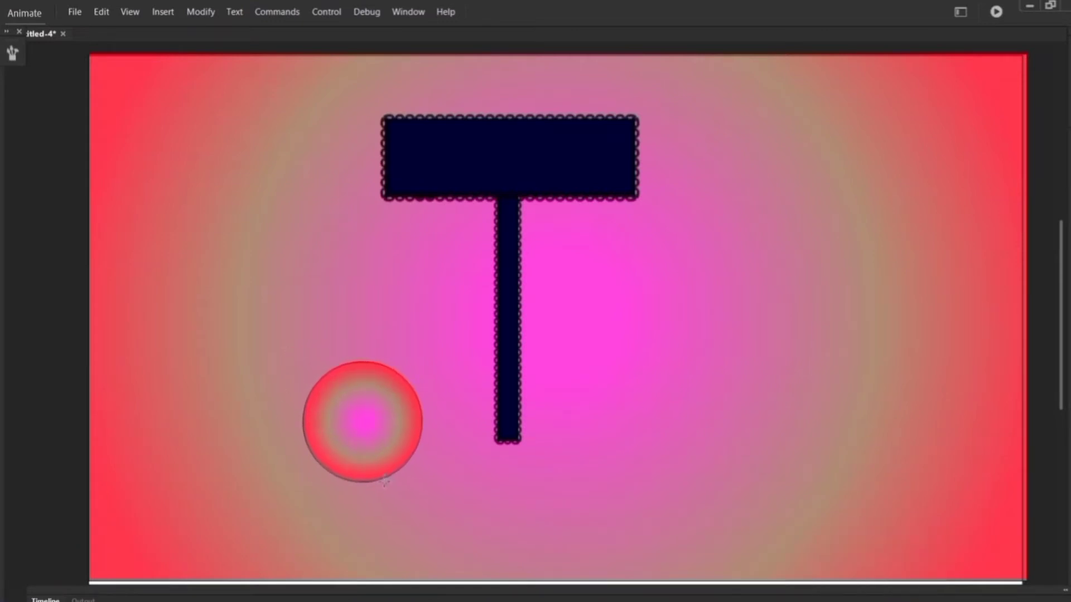
Apply the red-and-green chevron pattern style to the circle's outline and set its stroke size to 16.
{"action": "key", "text": "ctrl+F3"}
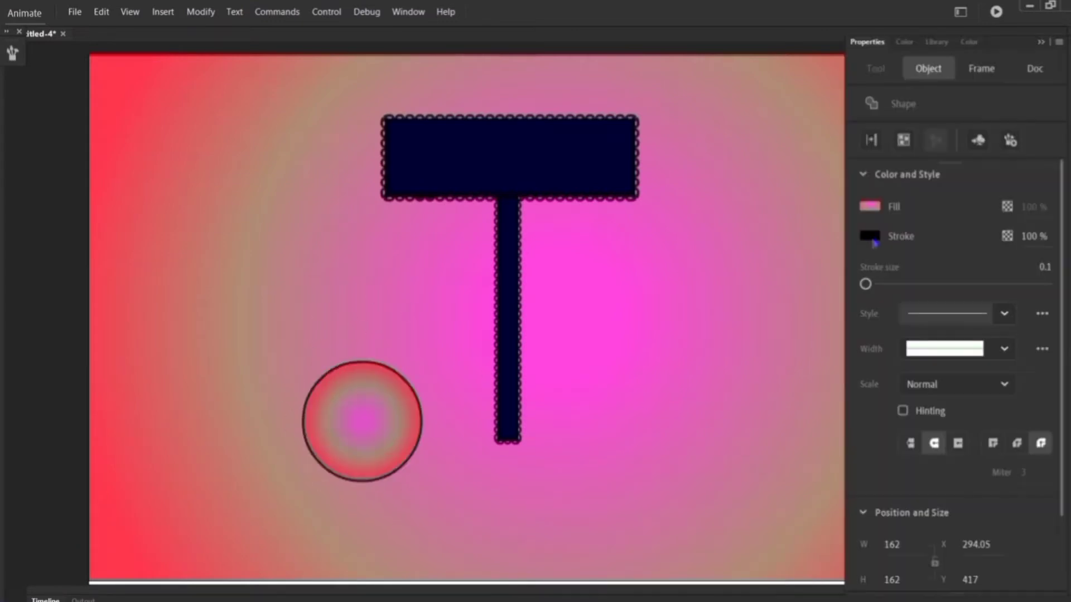
{"action": "left_click", "coordinate": [1003, 314]}
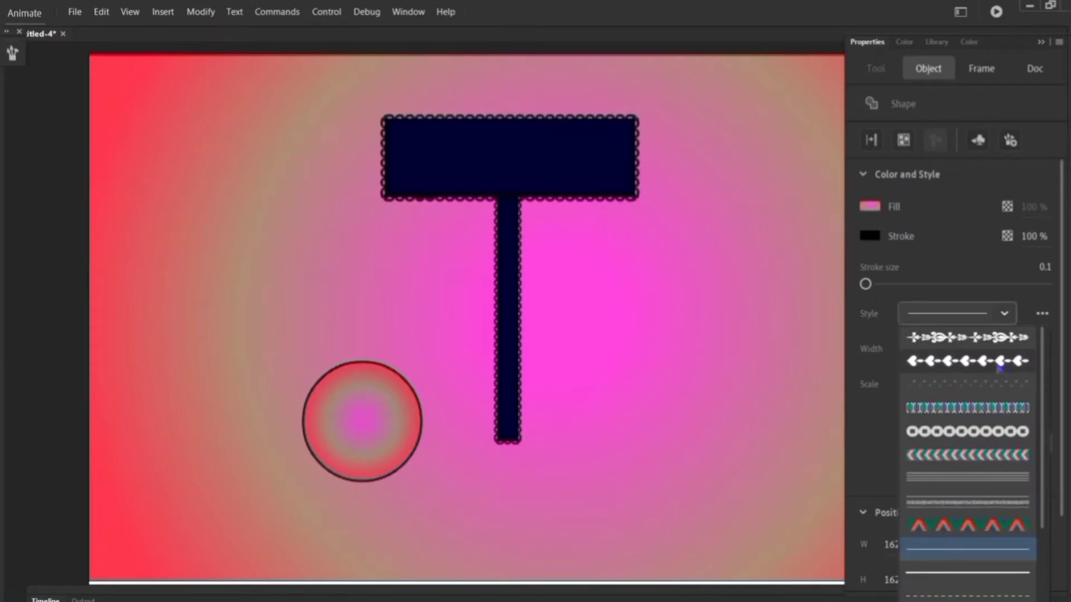
{"action": "left_click", "coordinate": [959, 522]}
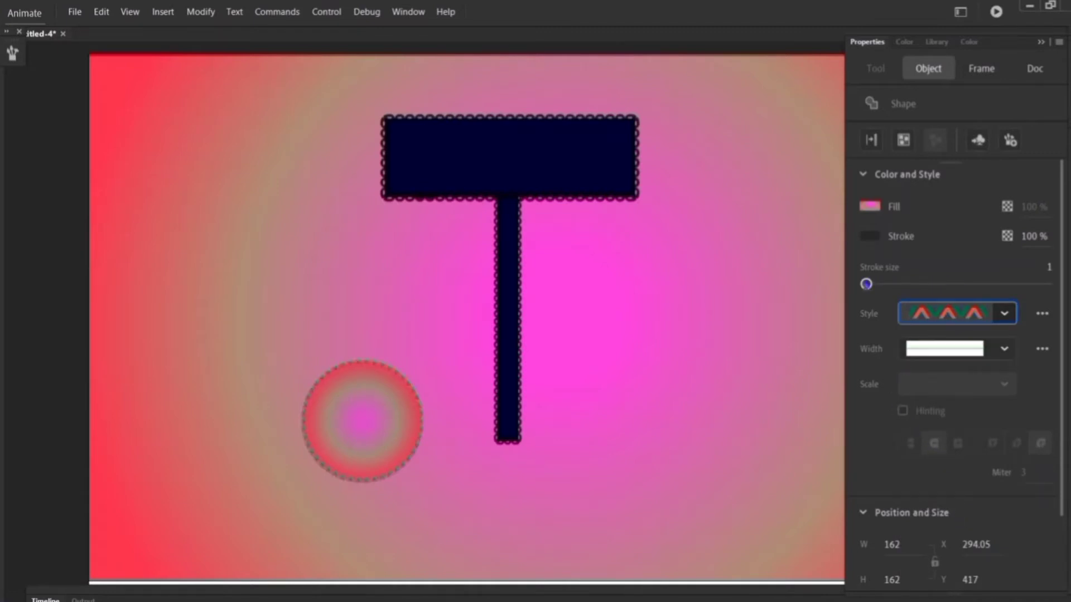
{"action": "left_click_drag", "start_coordinate": [865, 283], "coordinate": [880, 284]}
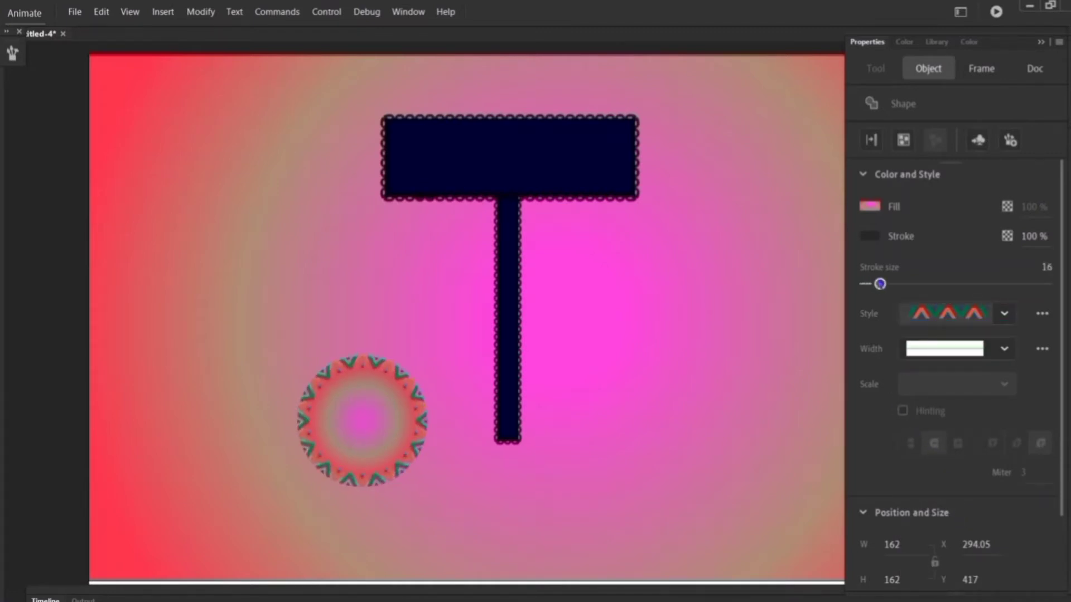
{"action": "key", "text": "ctrl+F3"}
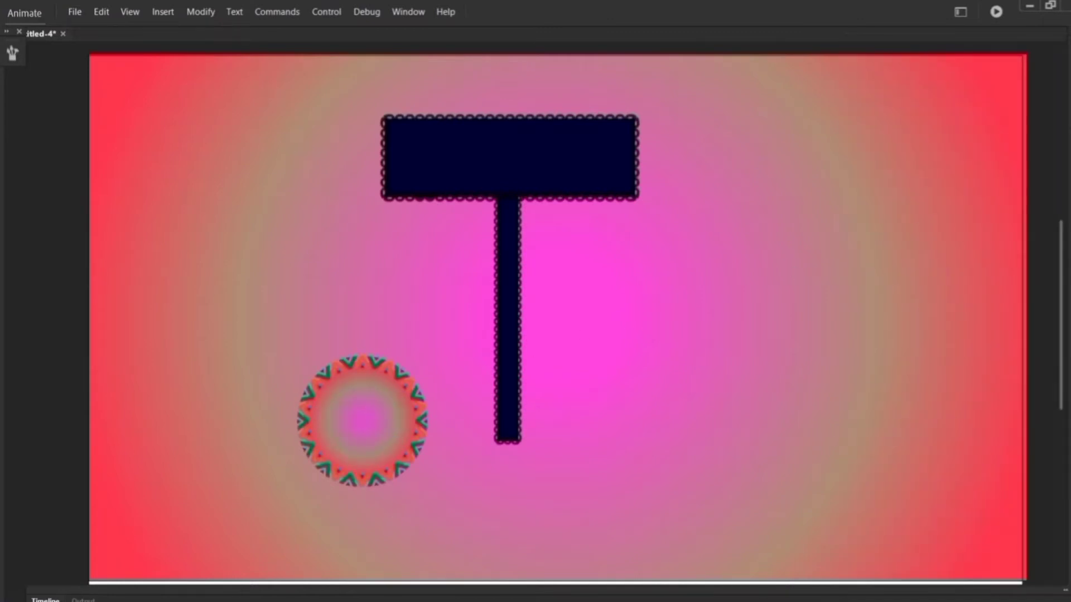
Change the circle's fill from a radial gradient to a solid bright green.
{"action": "key", "text": "ctrl+F3"}
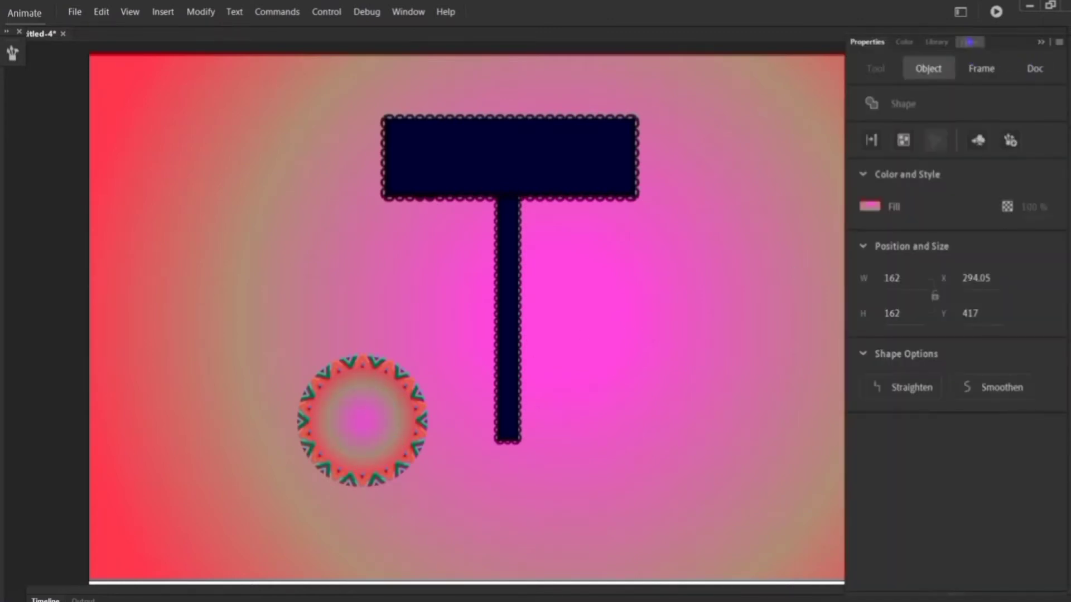
{"action": "left_click", "coordinate": [970, 42]}
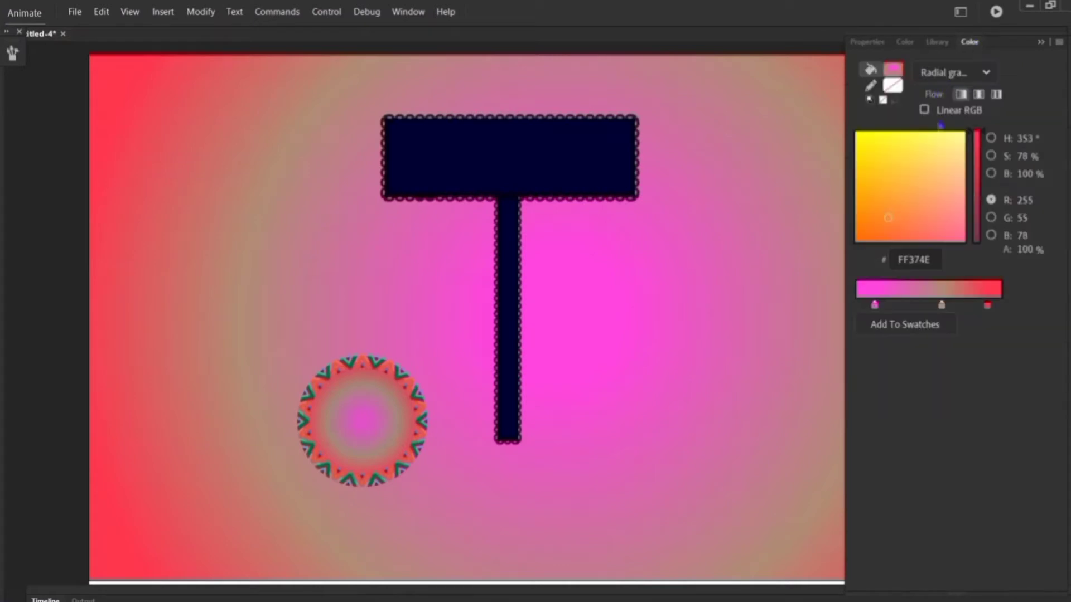
{"action": "left_click", "coordinate": [951, 76]}
{"action": "left_click", "coordinate": [948, 118]}
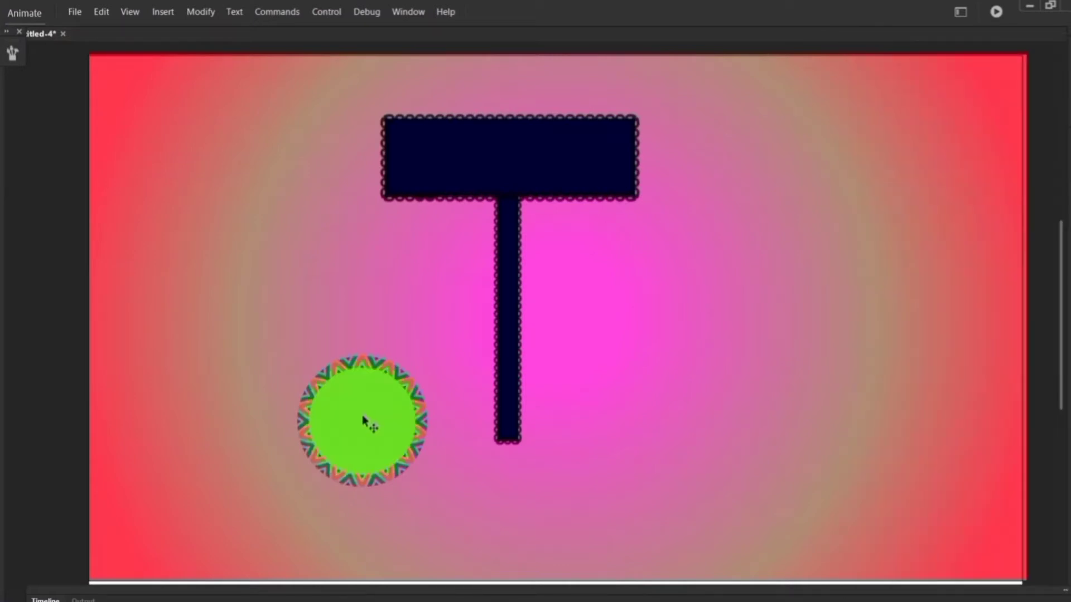
Move the circle onto the vertical bar's lower end and shift the whole figure towards the middle of the stage.
{"action": "left_click_drag", "start_coordinate": [364, 420], "coordinate": [488, 455]}
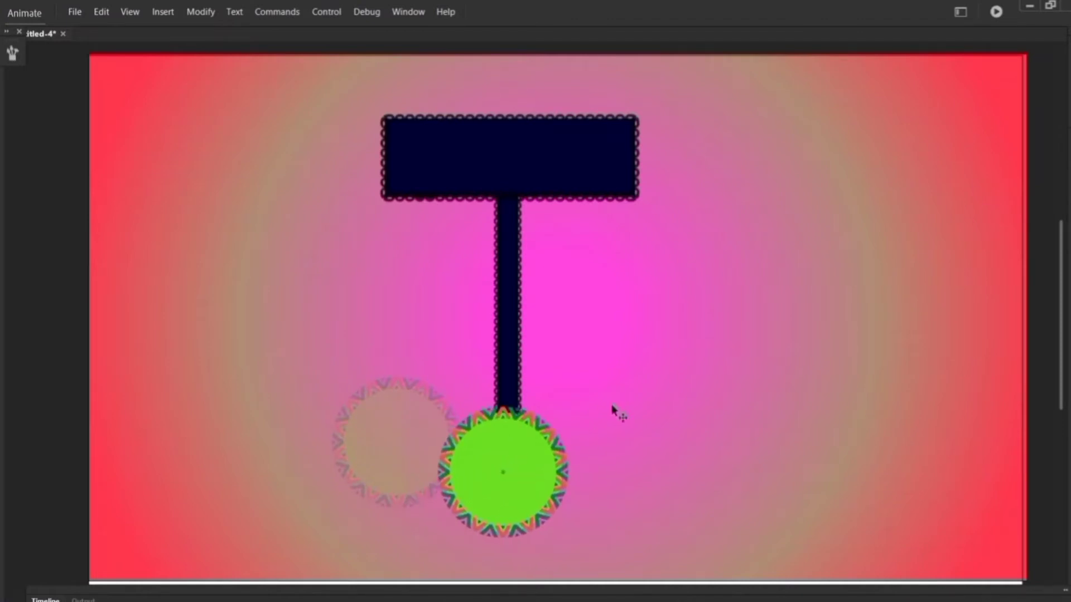
{"action": "left_click", "coordinate": [687, 388]}
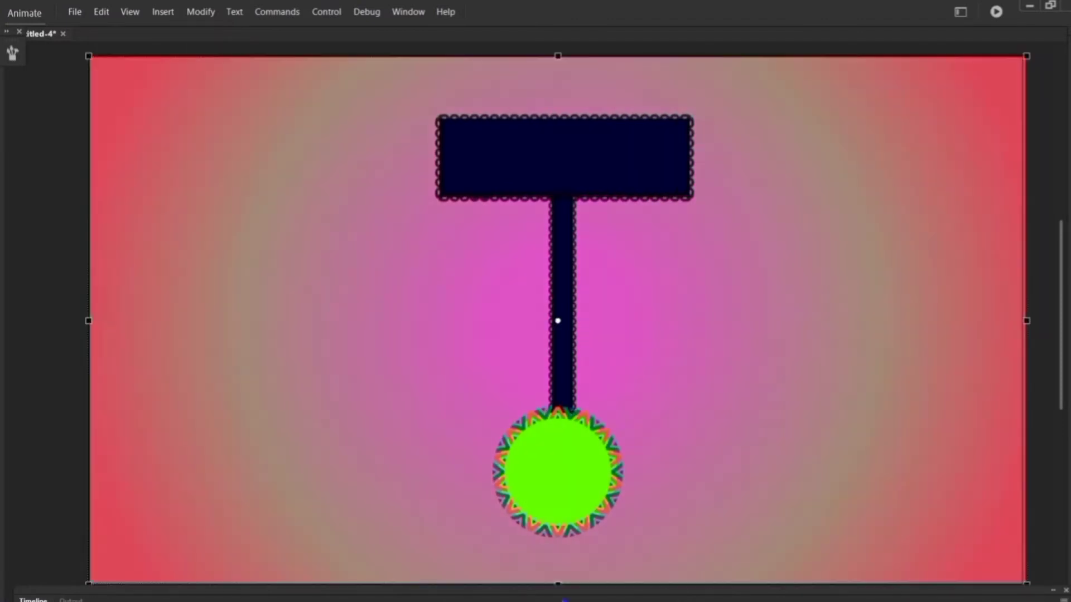
Lock Layer_2 and extend all four layers to frame 65 by inserting frames.
{"action": "left_click_drag", "start_coordinate": [565, 600], "coordinate": [575, 342]}
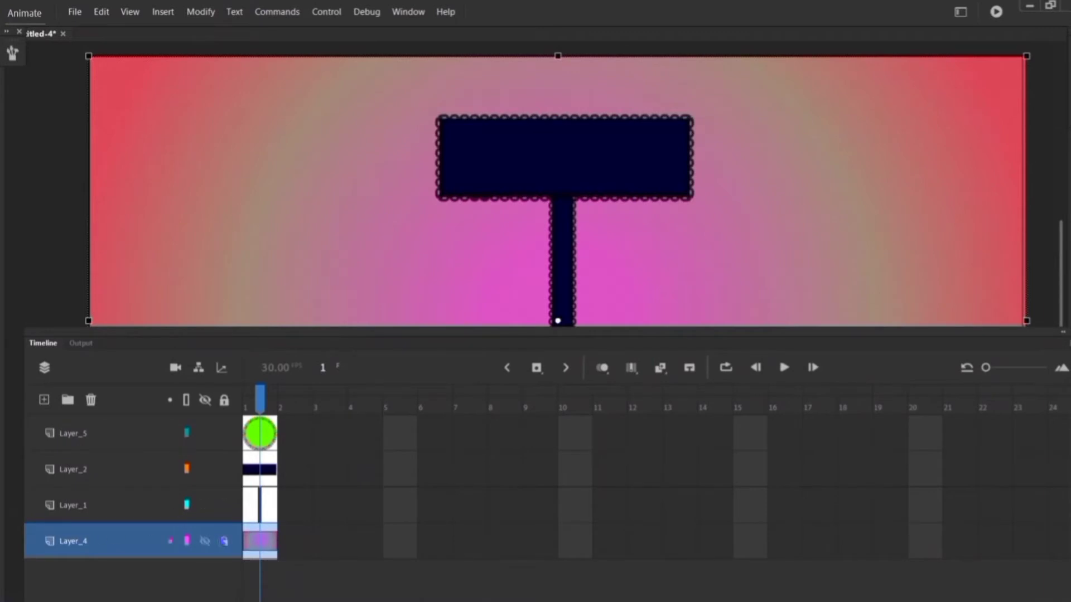
{"action": "left_click", "coordinate": [224, 469]}
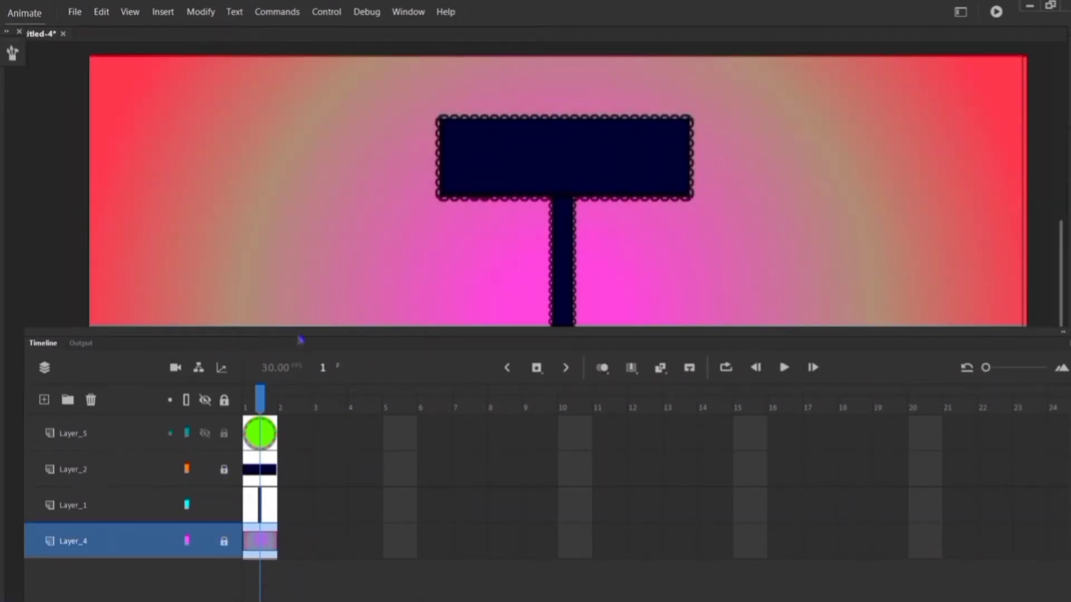
{"action": "left_click_drag", "start_coordinate": [300, 338], "coordinate": [294, 82]}
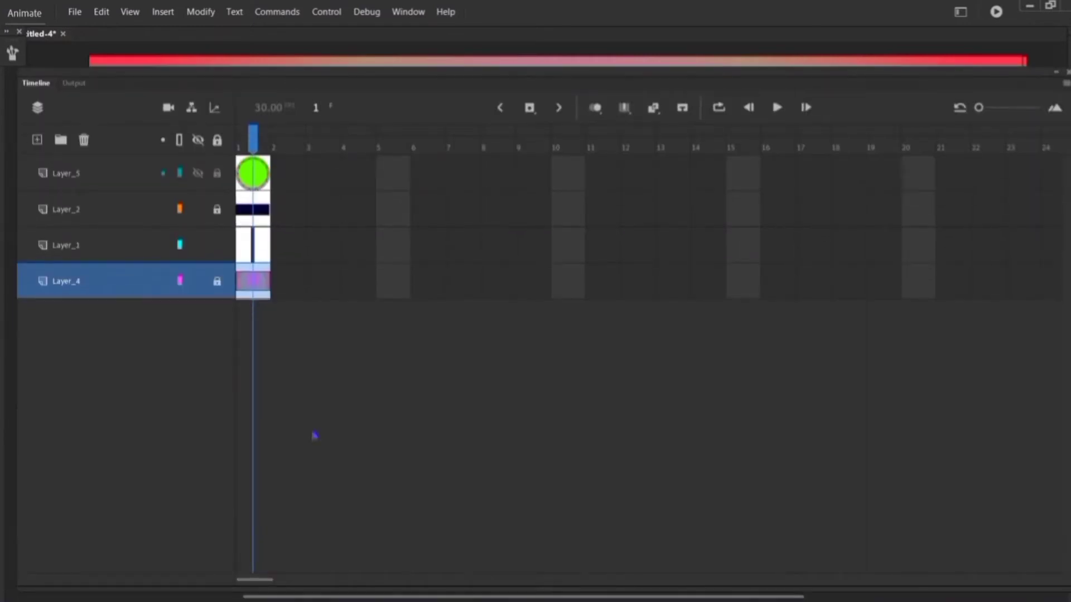
{"action": "left_click_drag", "start_coordinate": [257, 578], "coordinate": [324, 560]}
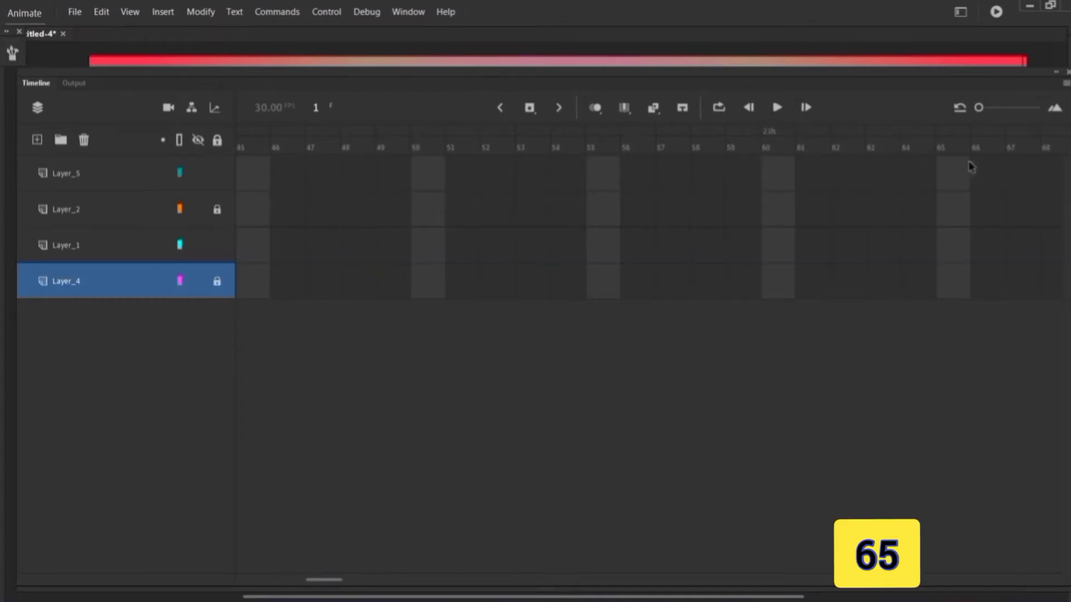
{"action": "left_click_drag", "start_coordinate": [960, 172], "coordinate": [961, 280]}
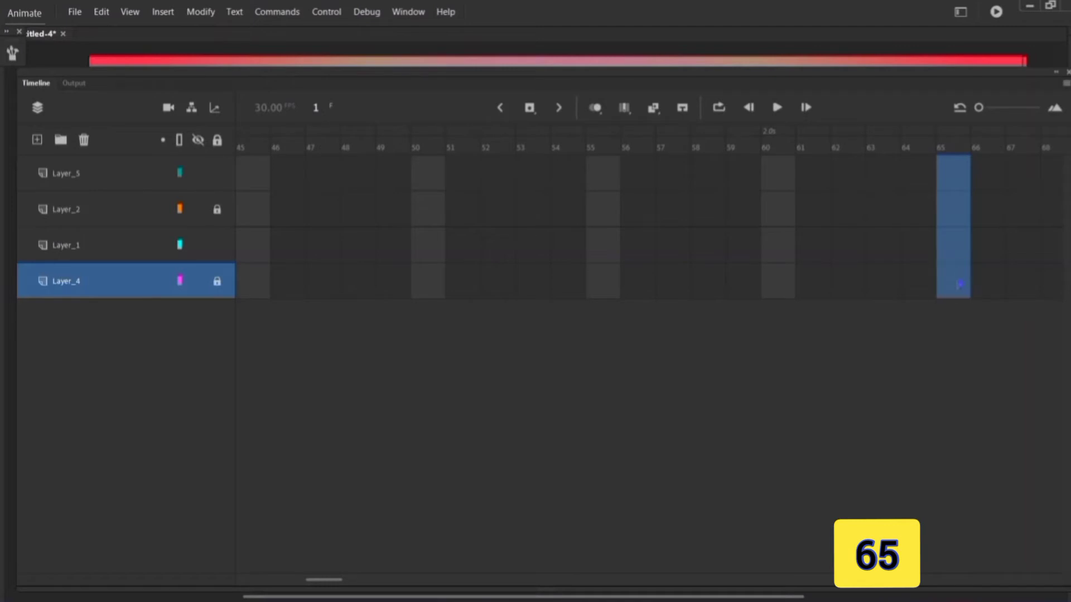
{"action": "right_click", "coordinate": [960, 285]}
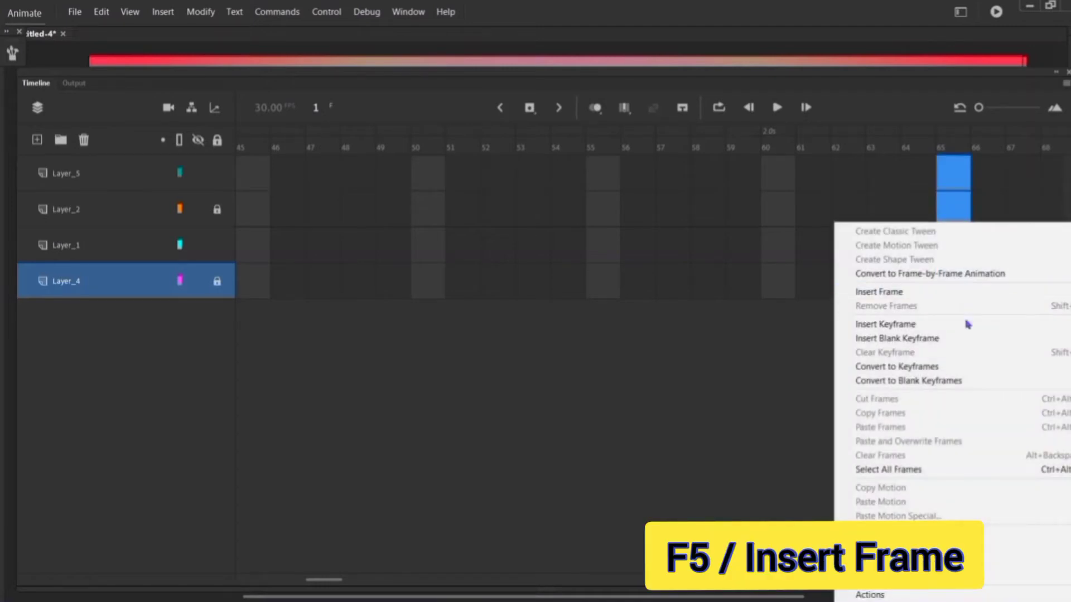
{"action": "left_click", "coordinate": [963, 291]}
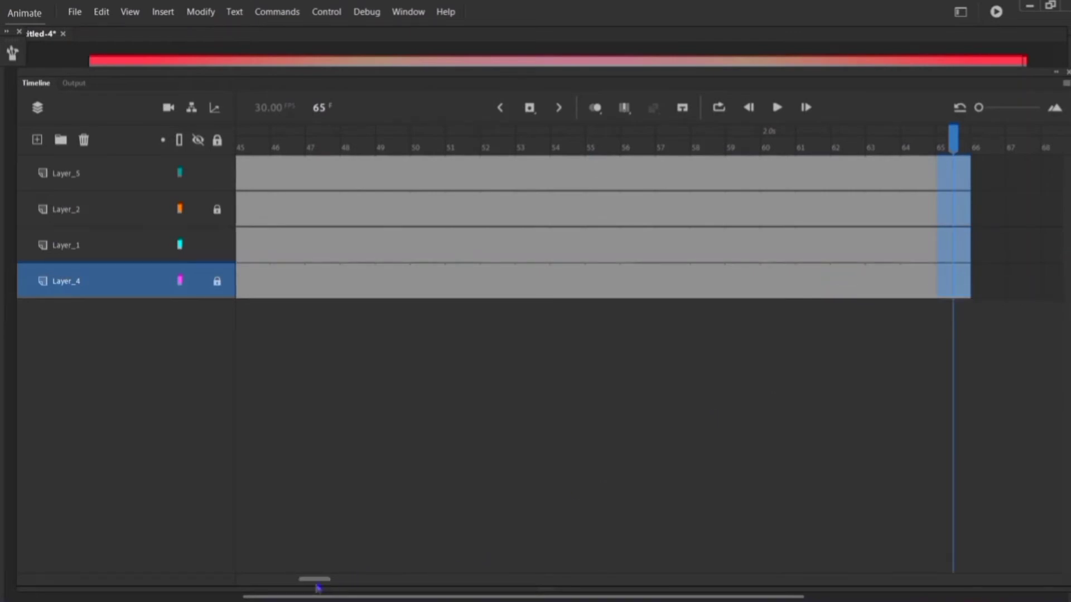
Convert frame 9 to a keyframe on both the circle's layer, Layer_5, and the vertical bar's layer, Layer_1.
{"action": "left_click_drag", "start_coordinate": [320, 585], "coordinate": [242, 585]}
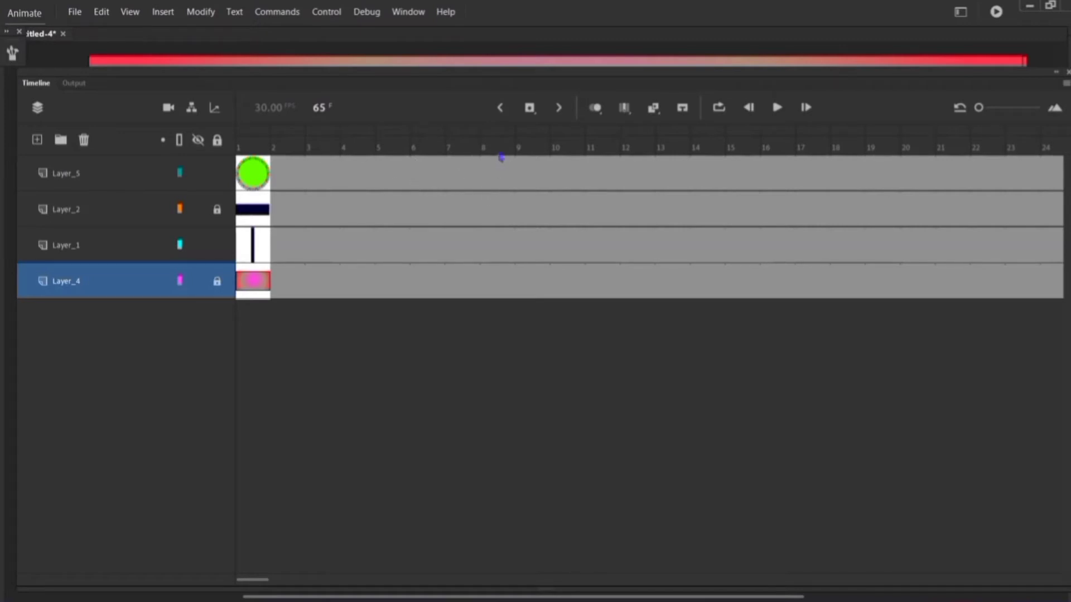
{"action": "right_click", "coordinate": [530, 182]}
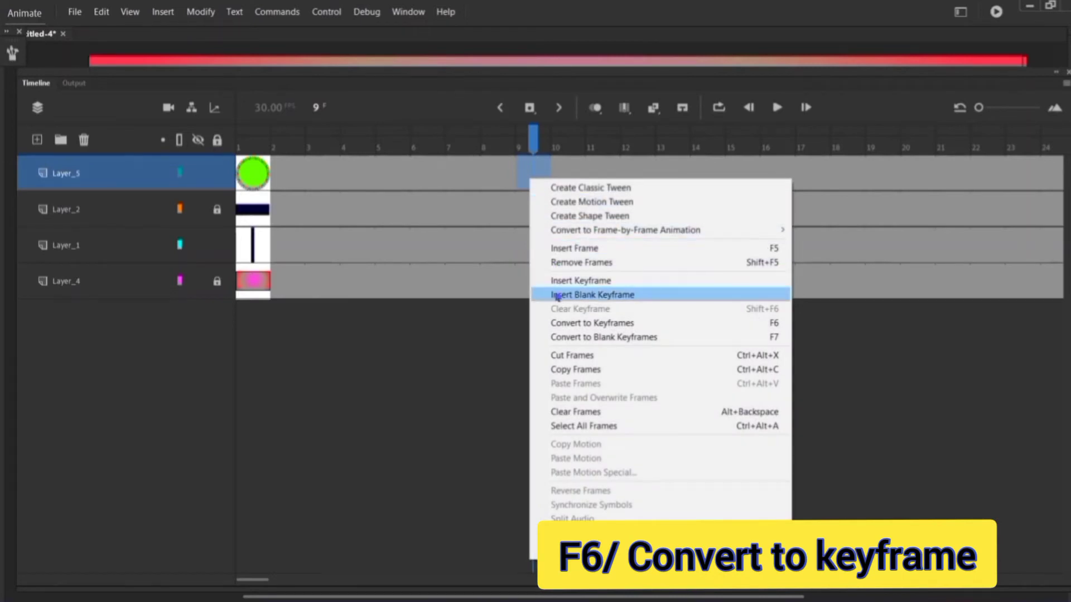
{"action": "left_click", "coordinate": [554, 324]}
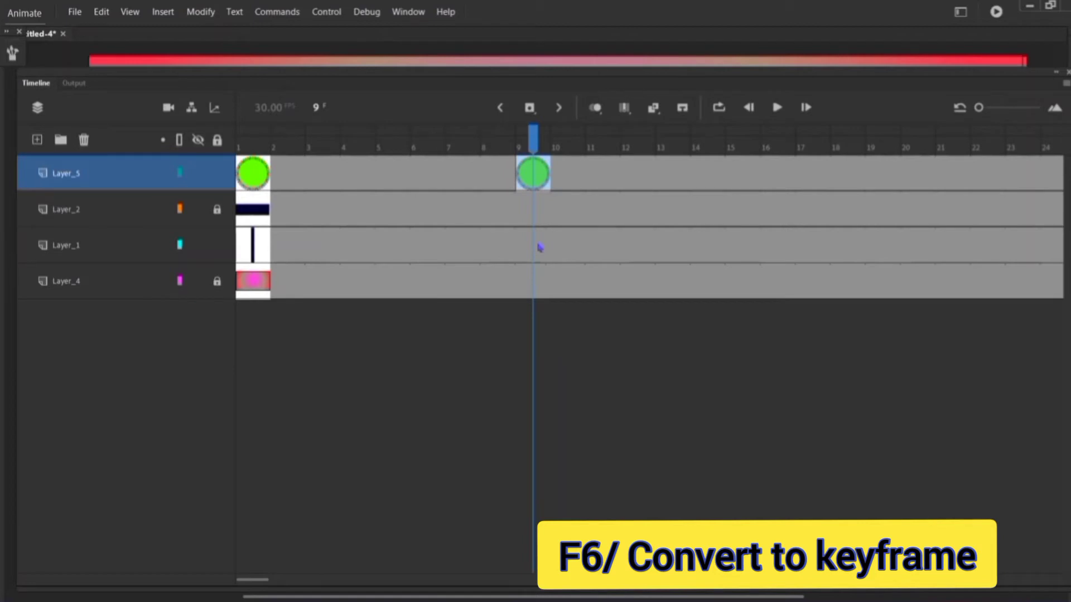
{"action": "left_click", "coordinate": [539, 247]}
{"action": "right_click", "coordinate": [539, 247]}
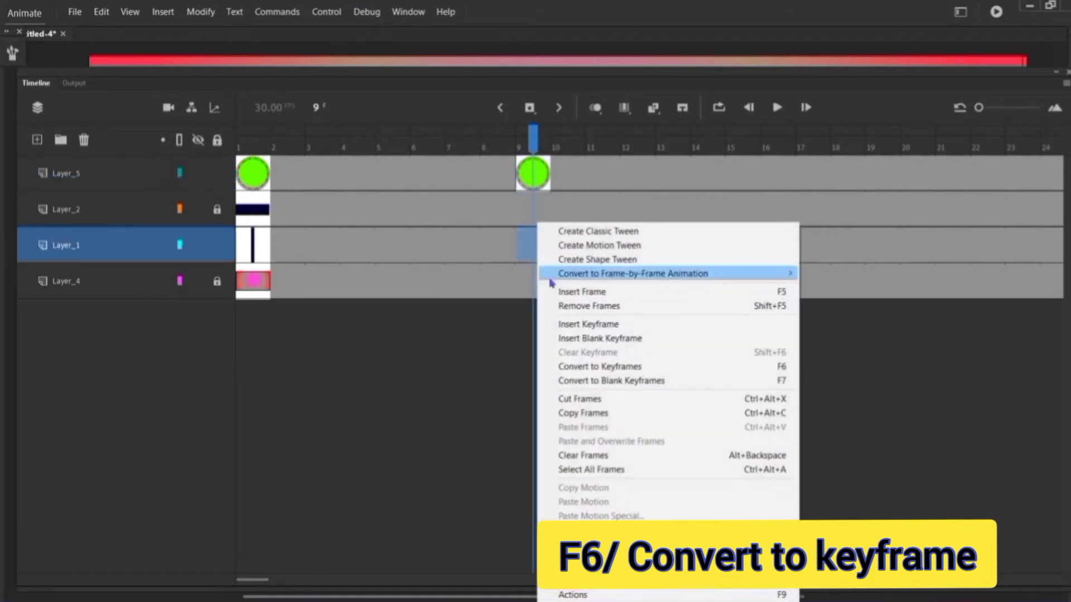
{"action": "left_click", "coordinate": [569, 366]}
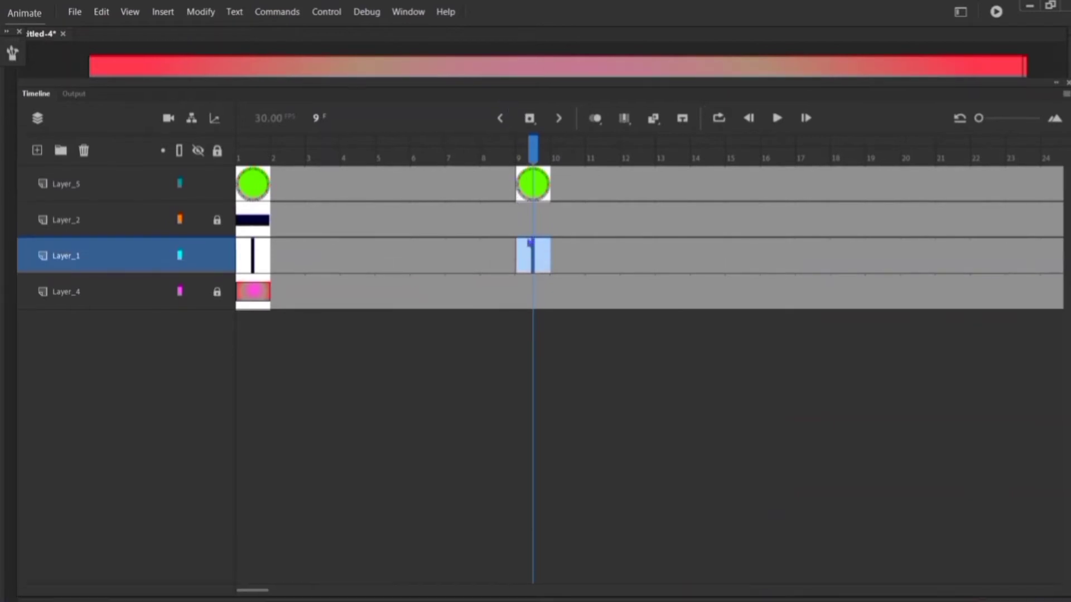
Select the bar and the circle together with the Free Transform tool and move their pivot point to the bar's upper end.
{"action": "left_click_drag", "start_coordinate": [518, 91], "coordinate": [506, 597]}
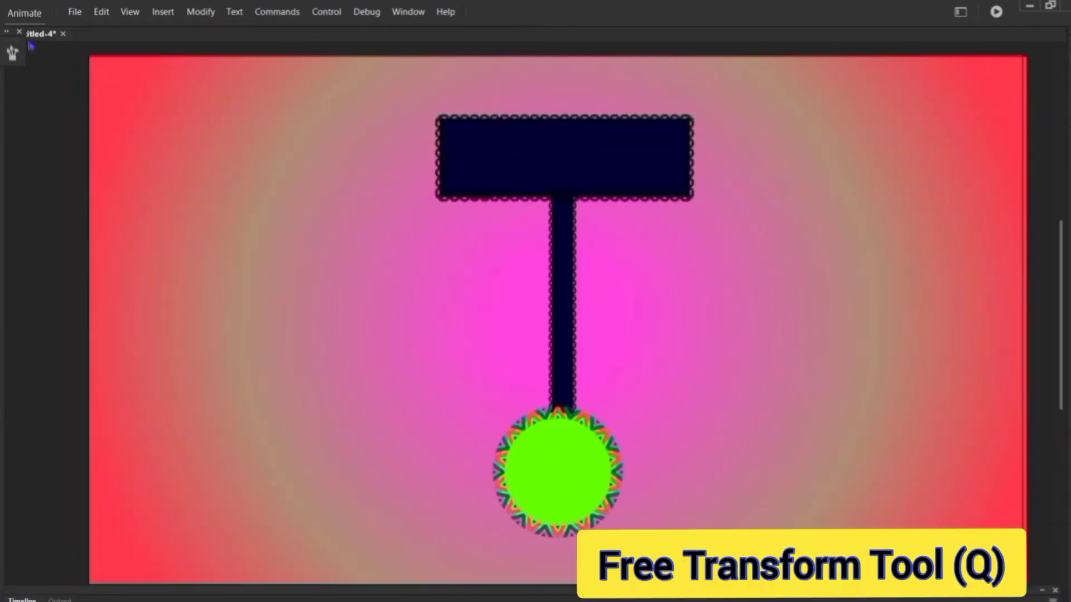
{"action": "left_click", "coordinate": [12, 53]}
{"action": "left_click", "coordinate": [19, 94]}
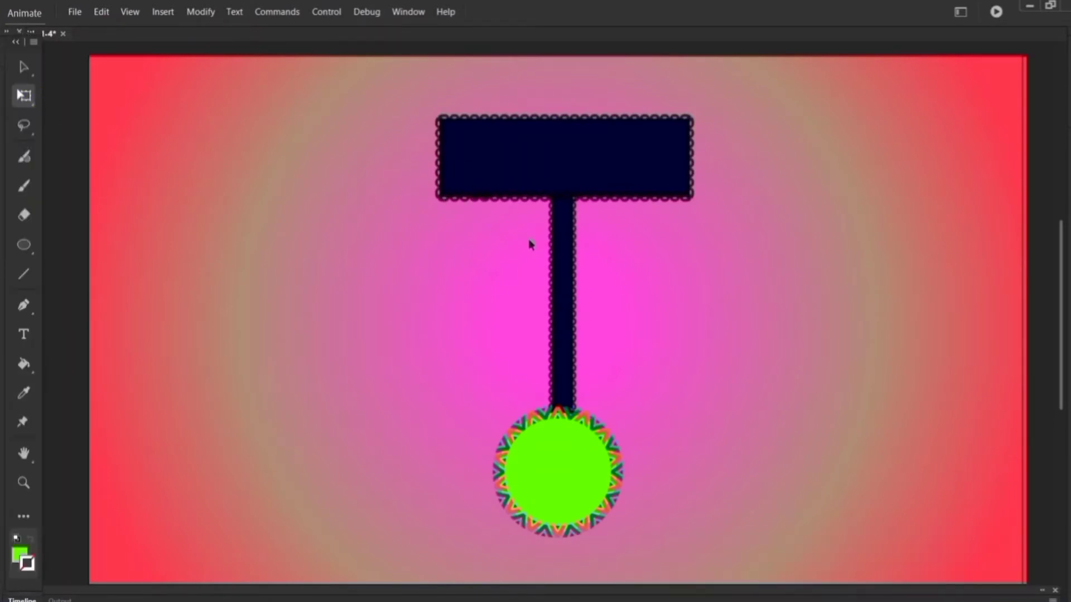
{"action": "left_click", "coordinate": [569, 293]}
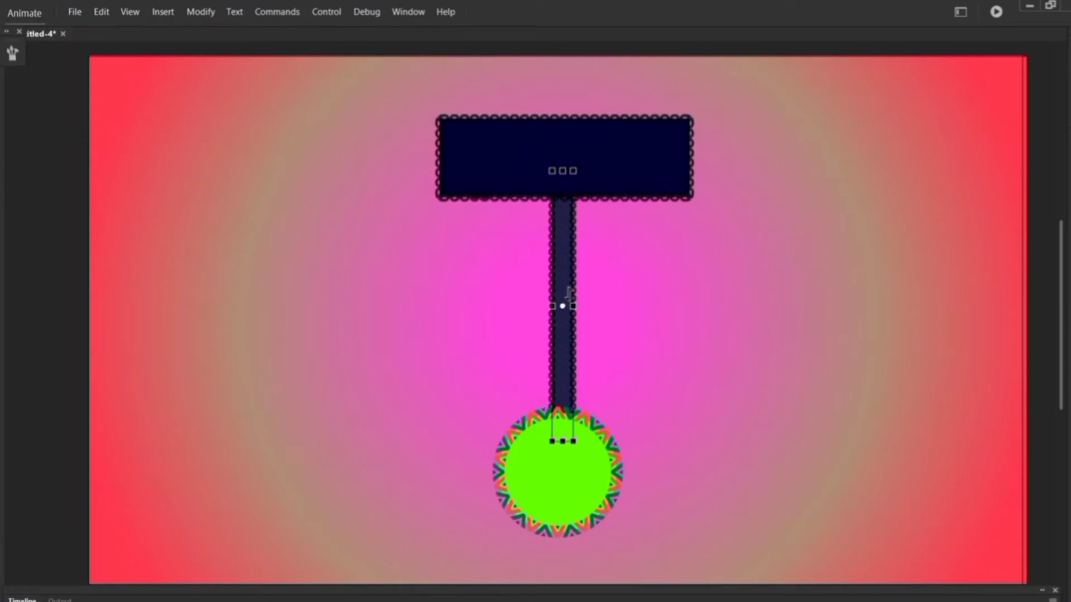
{"action": "key", "text": "shift"}
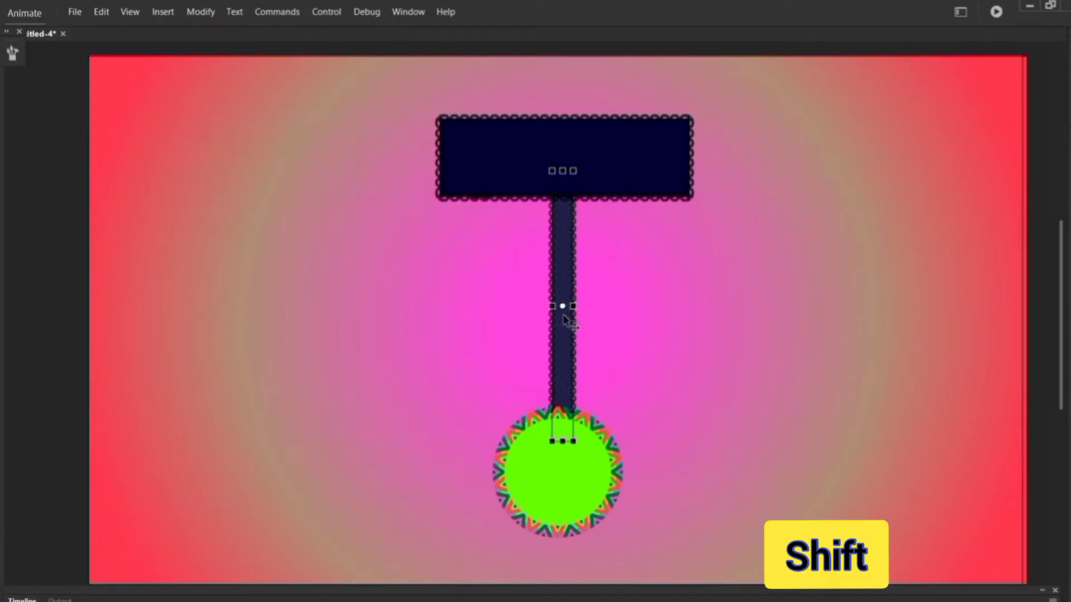
{"action": "left_click", "coordinate": [566, 492], "text": "shift"}
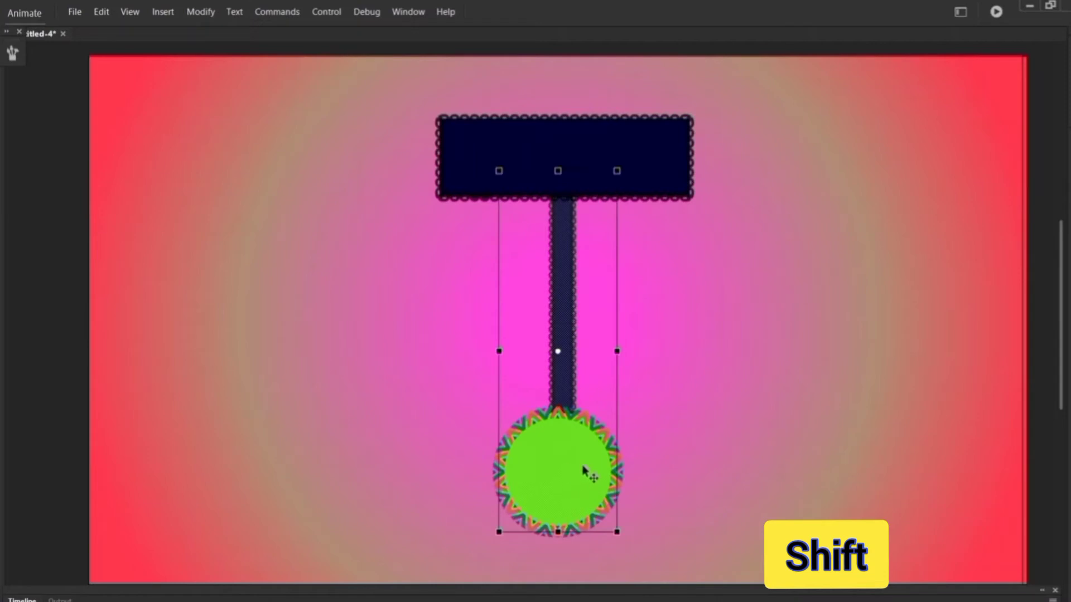
{"action": "left_click_drag", "start_coordinate": [558, 352], "coordinate": [557, 175]}
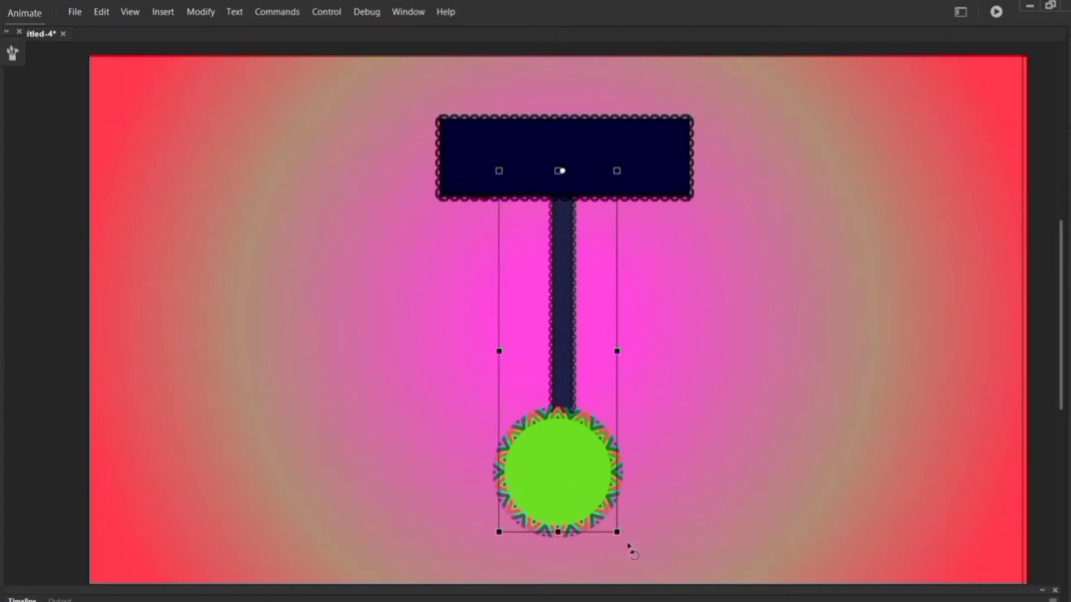
Rotate the bar and circle clockwise about the pivot so the pendulum swings left at frame 9, and turn on onion skinning.
{"action": "left_click_drag", "start_coordinate": [608, 552], "coordinate": [478, 505]}
{"action": "left_click", "coordinate": [586, 599]}
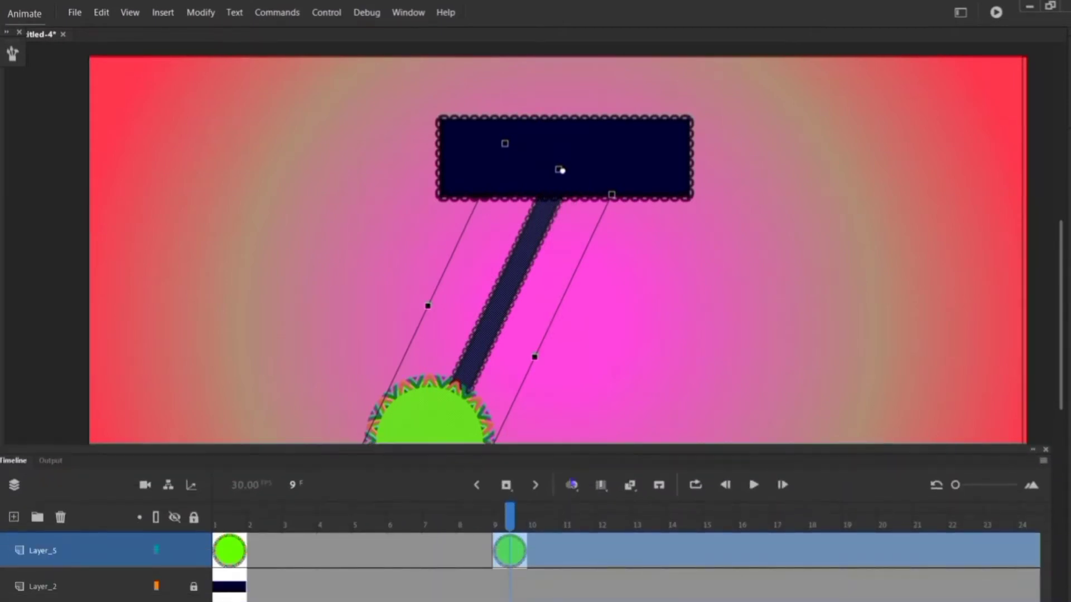
{"action": "left_click", "coordinate": [571, 486]}
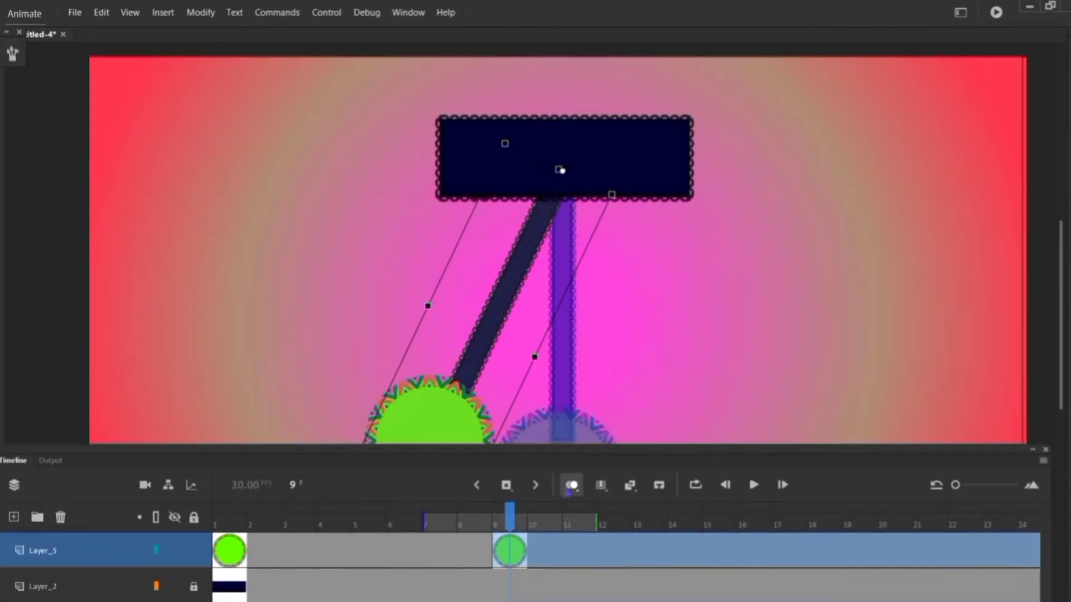
Extend the onion skin range back to frame 1 so it covers all frames.
{"action": "left_click", "coordinate": [574, 494]}
{"action": "left_click", "coordinate": [591, 539]}
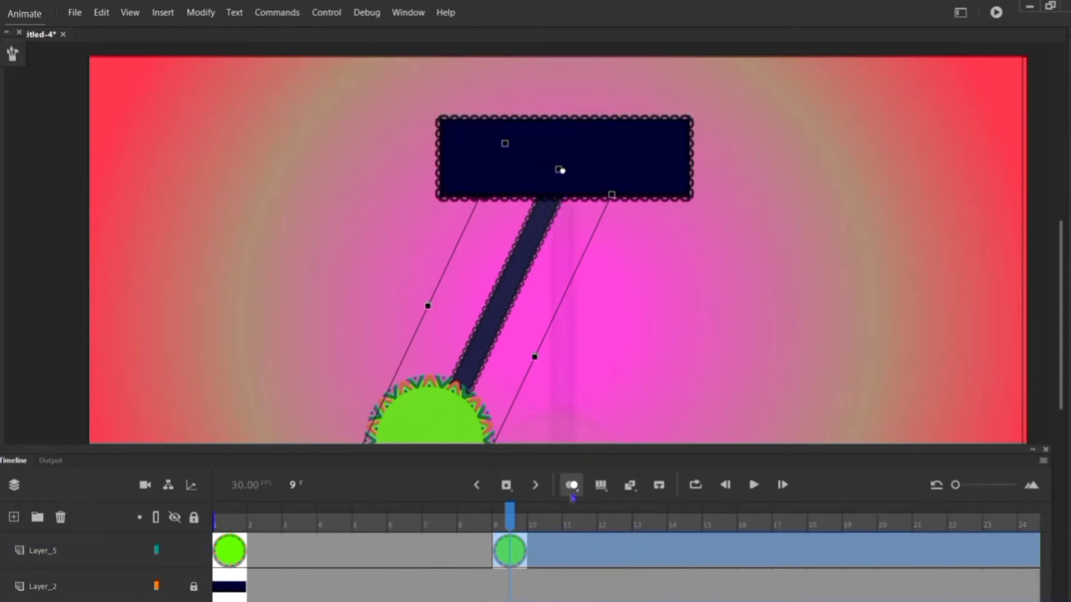
{"action": "left_click", "coordinate": [574, 487]}
{"action": "left_click", "coordinate": [586, 536]}
{"action": "left_click_drag", "start_coordinate": [593, 459], "coordinate": [579, 600]}
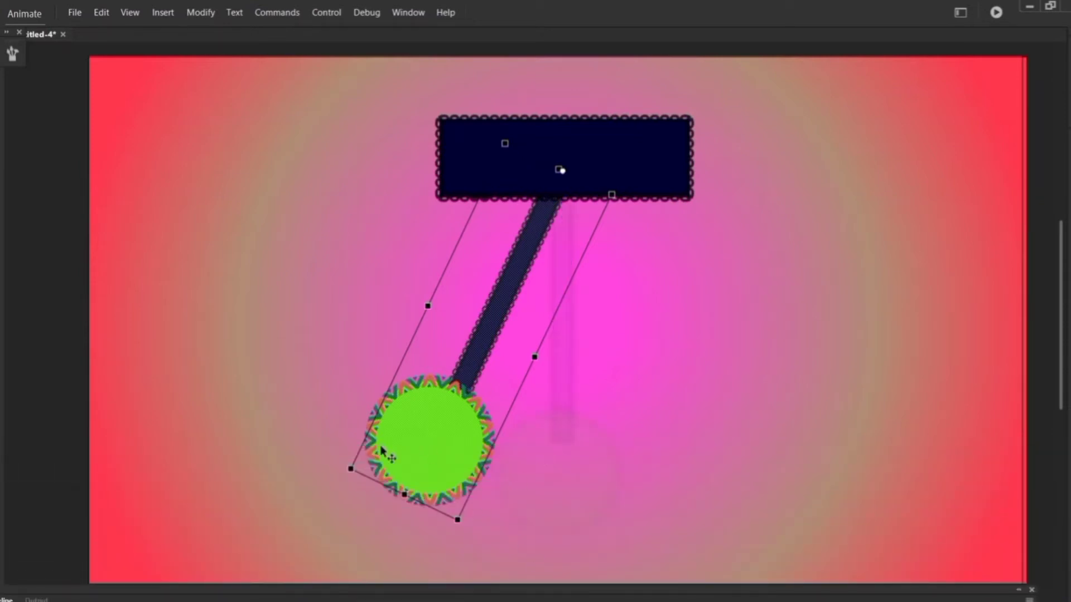
Convert frame 17 to a keyframe on both the circle's layer, Layer_5, and the bar's layer, Layer_1.
{"action": "left_click", "coordinate": [496, 595]}
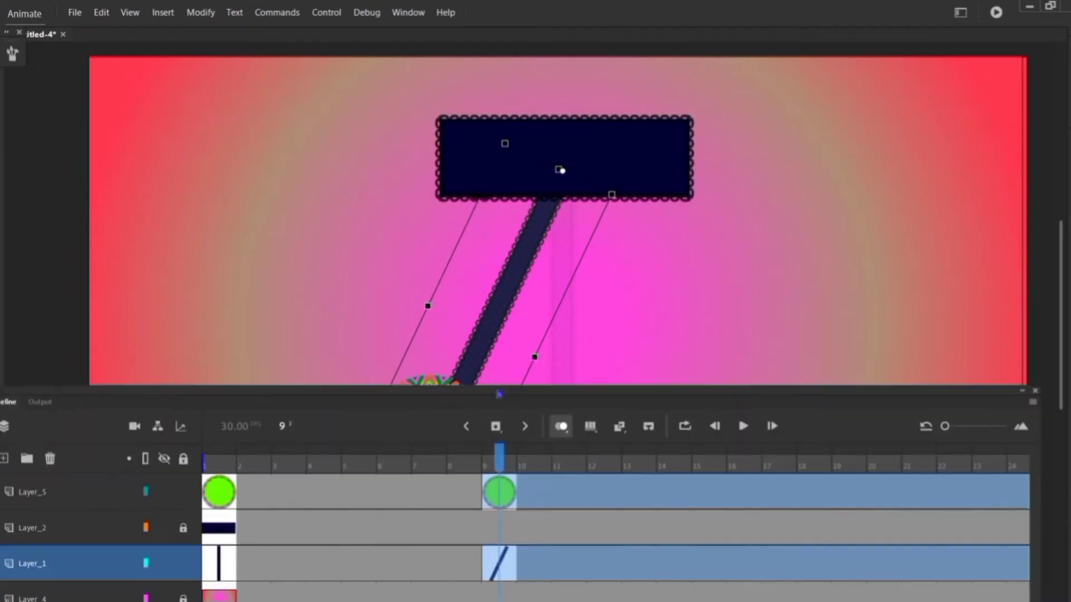
{"action": "left_click", "coordinate": [527, 473]}
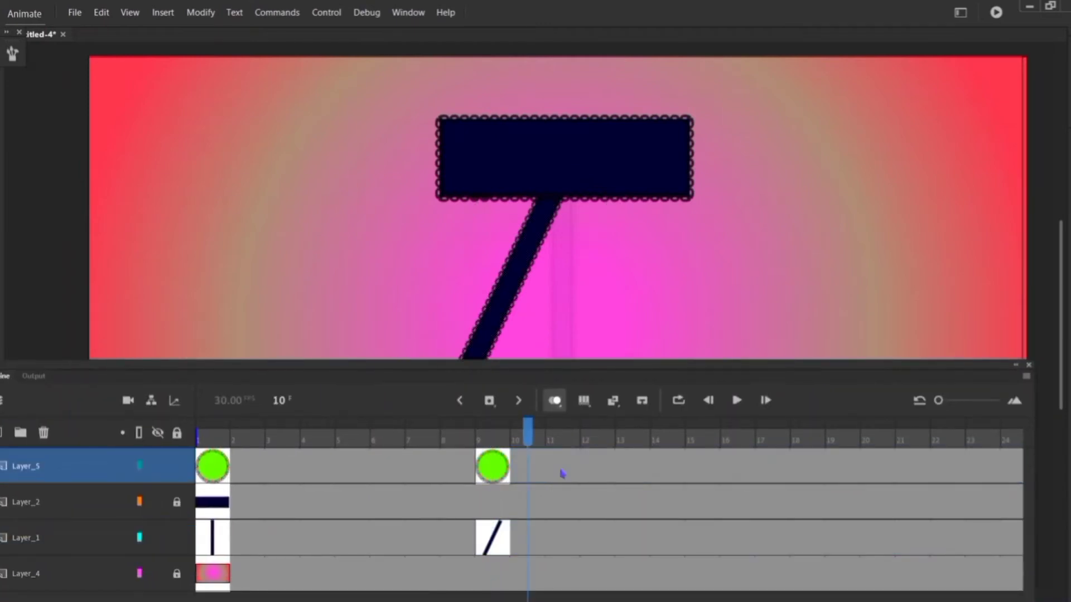
{"action": "left_click", "coordinate": [559, 473]}
{"action": "left_click", "coordinate": [591, 467]}
{"action": "left_click", "coordinate": [628, 468]}
{"action": "left_click", "coordinate": [669, 466]}
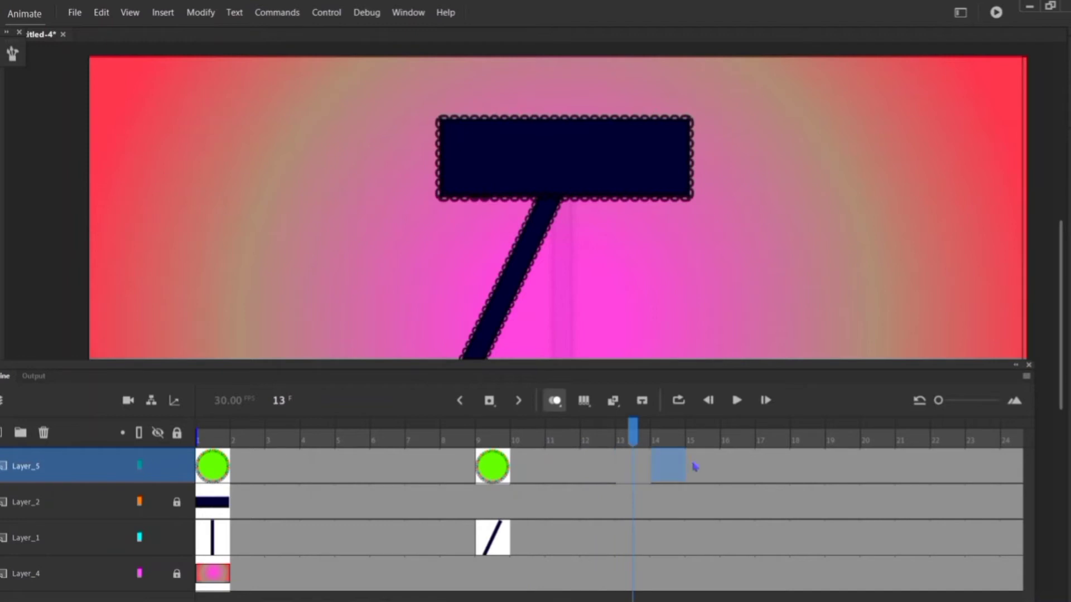
{"action": "left_click", "coordinate": [704, 465]}
{"action": "left_click", "coordinate": [736, 467]}
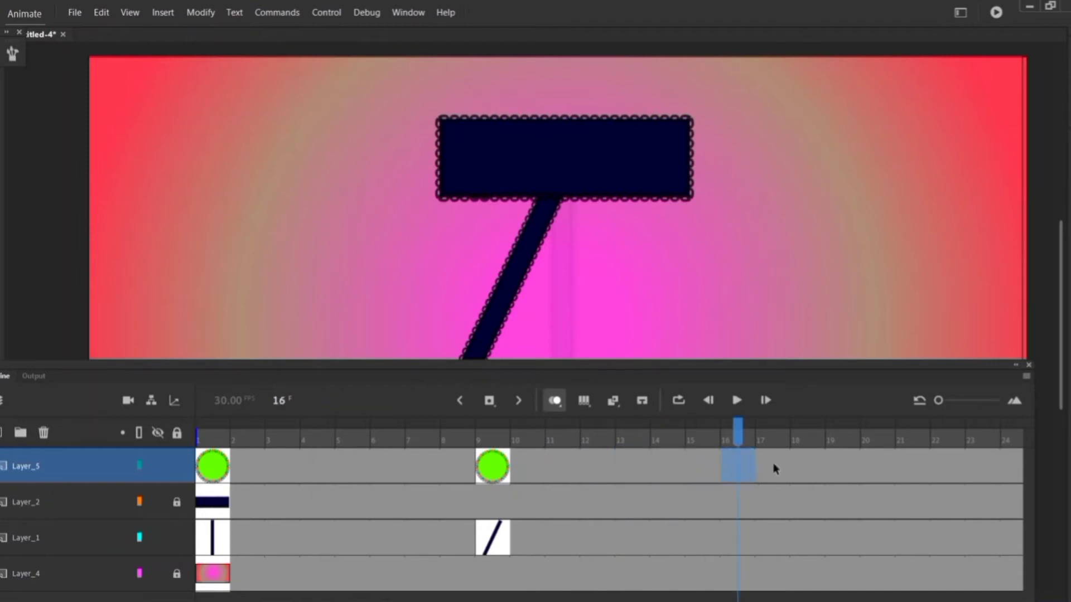
{"action": "right_click", "coordinate": [774, 468]}
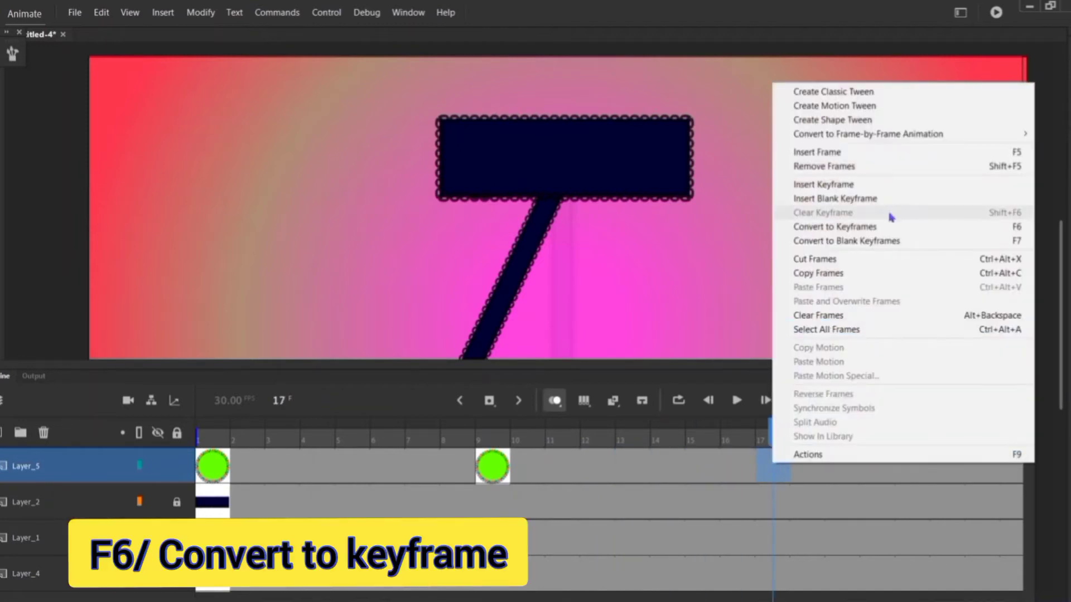
{"action": "left_click", "coordinate": [867, 230]}
{"action": "right_click", "coordinate": [775, 518]}
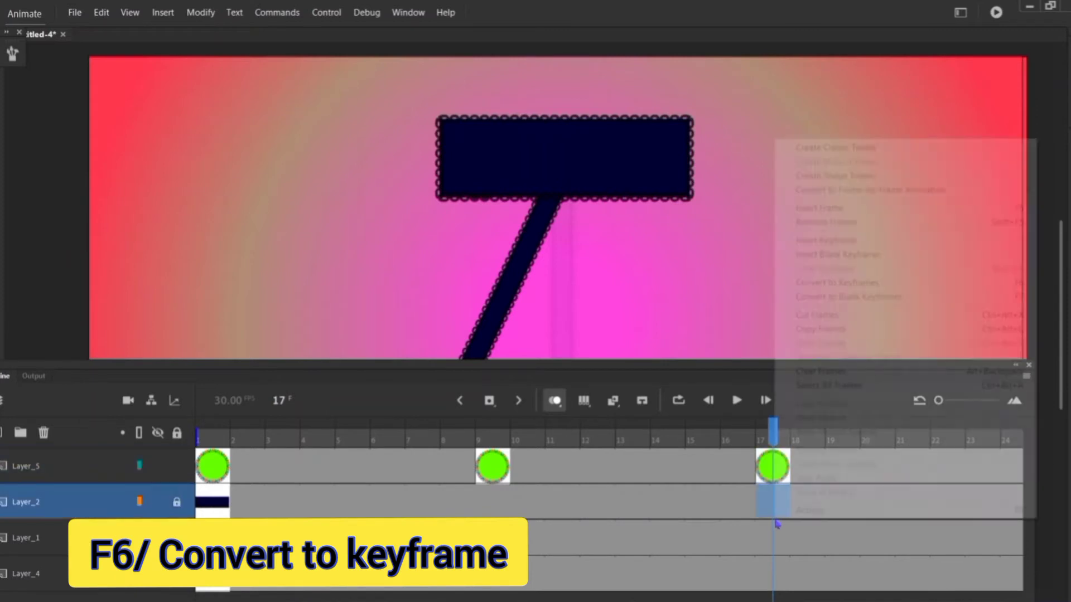
{"action": "left_click", "coordinate": [772, 535]}
{"action": "right_click", "coordinate": [769, 536]}
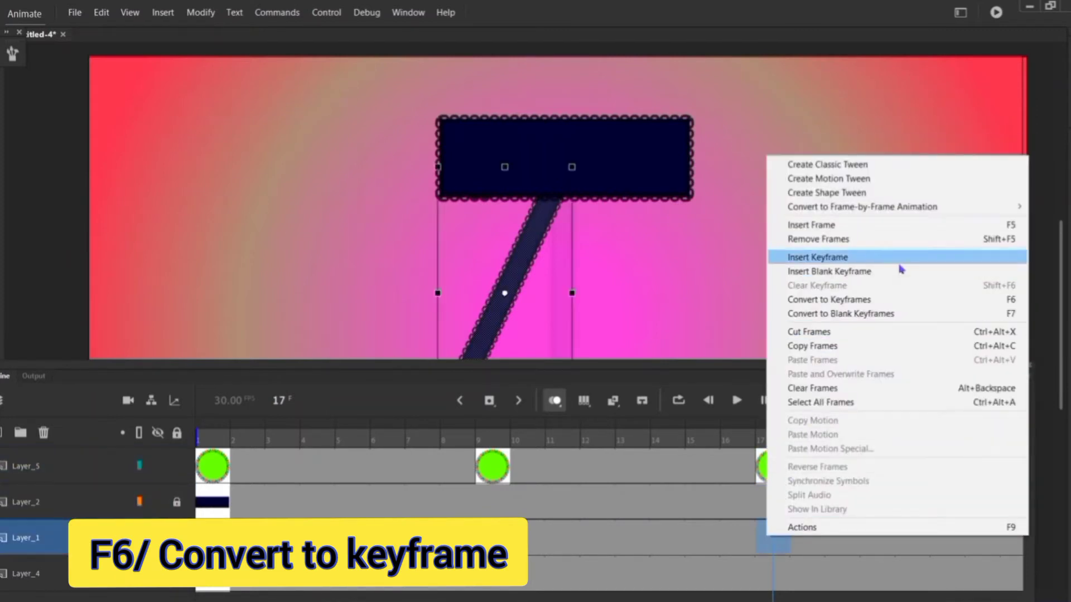
{"action": "left_click", "coordinate": [897, 303]}
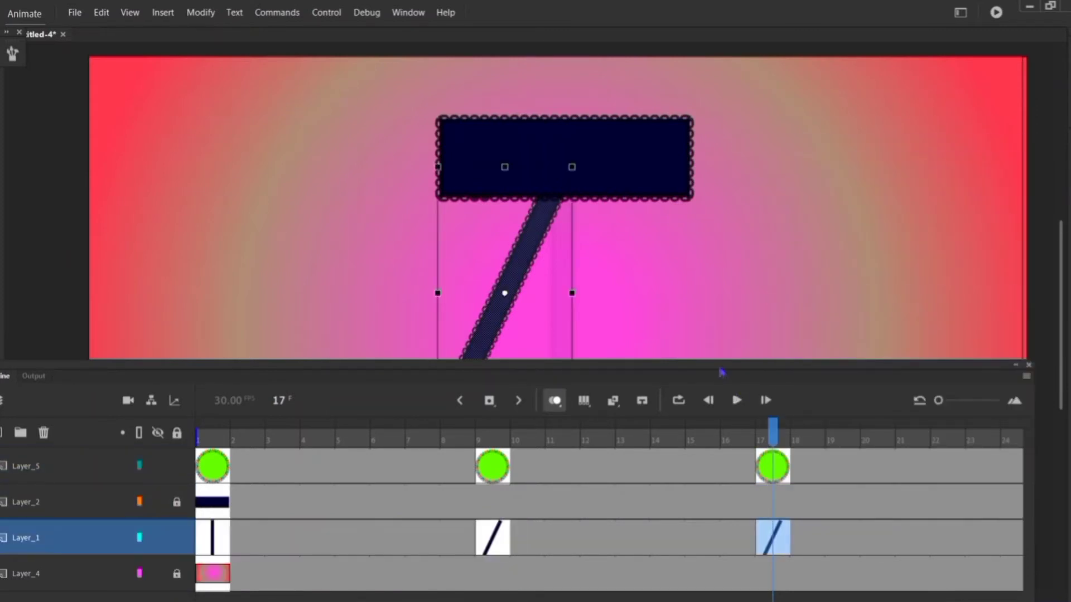
Select the bar and circle at frame 17, move their pivot to the bar's upper end, and rotate them clockwise farther left.
{"action": "left_click_drag", "start_coordinate": [721, 372], "coordinate": [720, 586]}
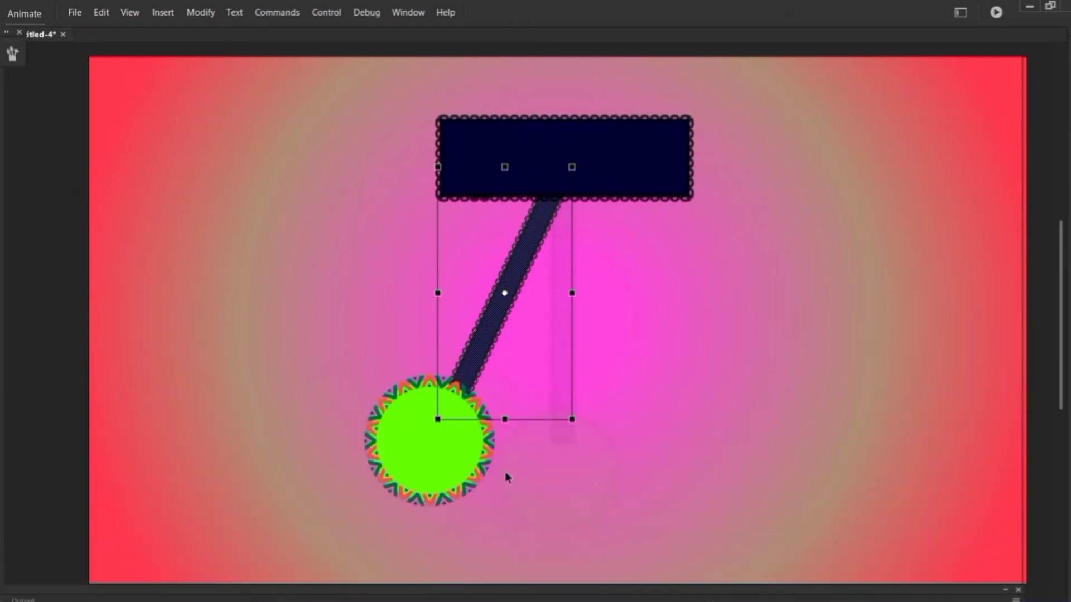
{"action": "left_click", "coordinate": [464, 442], "text": "shift"}
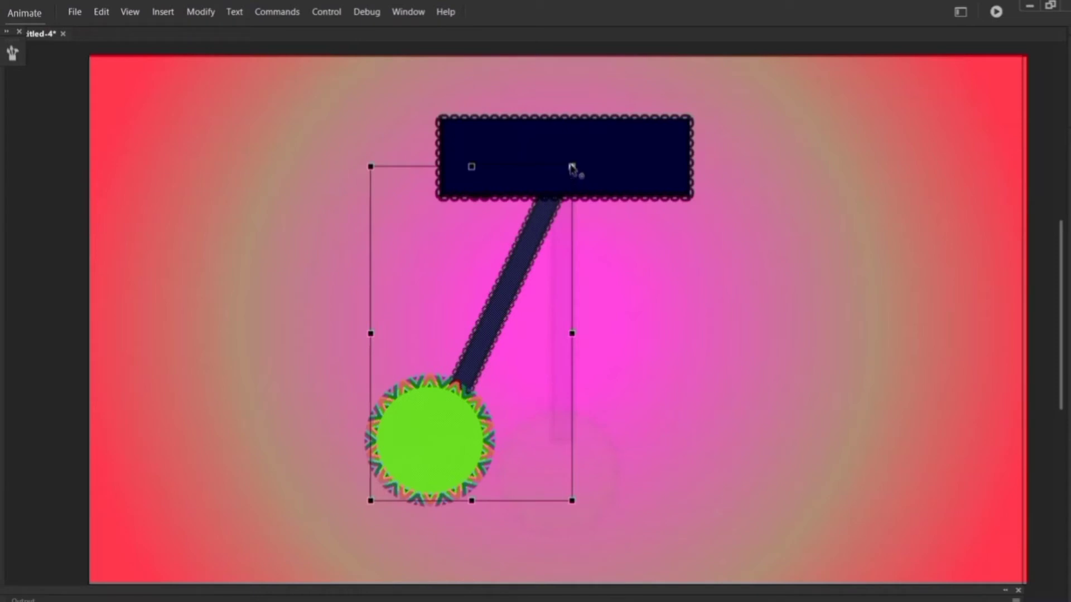
{"action": "left_click_drag", "start_coordinate": [571, 165], "coordinate": [571, 166]}
{"action": "left_click_drag", "start_coordinate": [575, 504], "coordinate": [454, 446]}
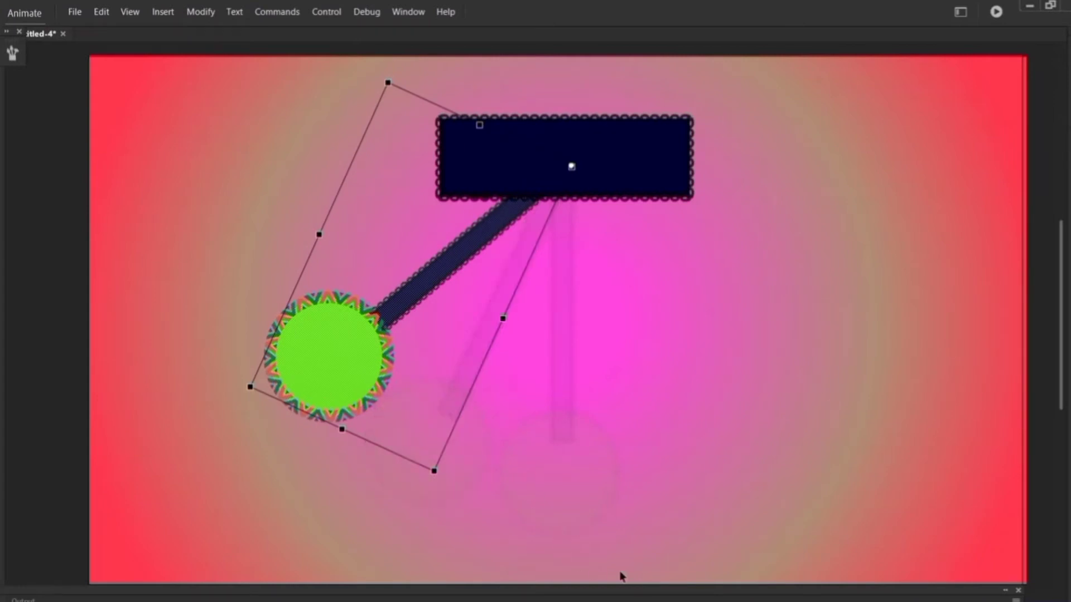
Convert frame 23 to a keyframe on both Layer_5 and Layer_1.
{"action": "left_click_drag", "start_coordinate": [614, 594], "coordinate": [625, 330]}
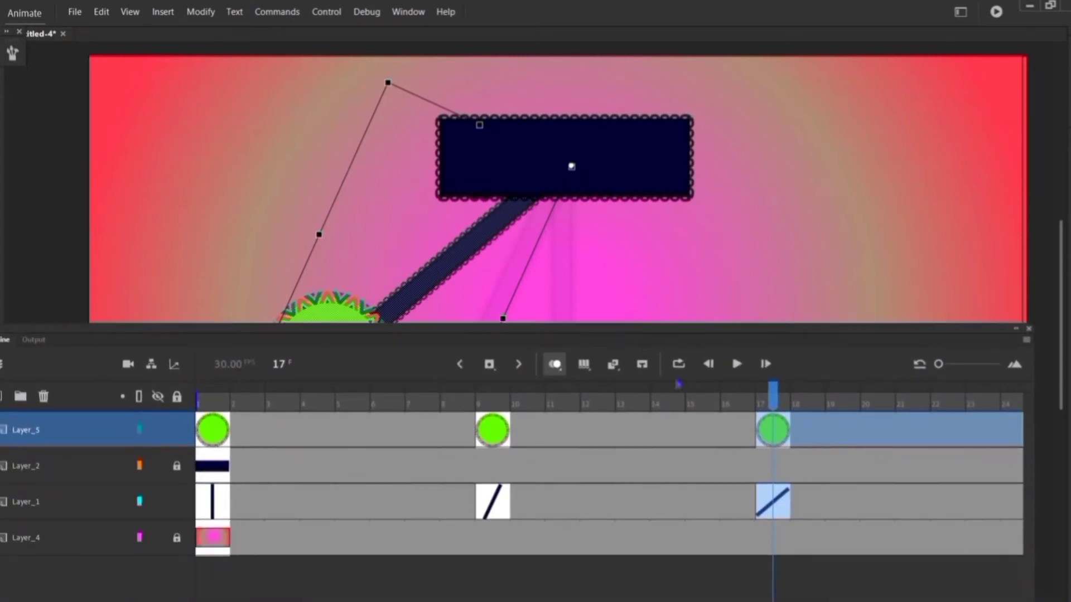
{"action": "left_click", "coordinate": [810, 430]}
{"action": "left_click", "coordinate": [848, 430]}
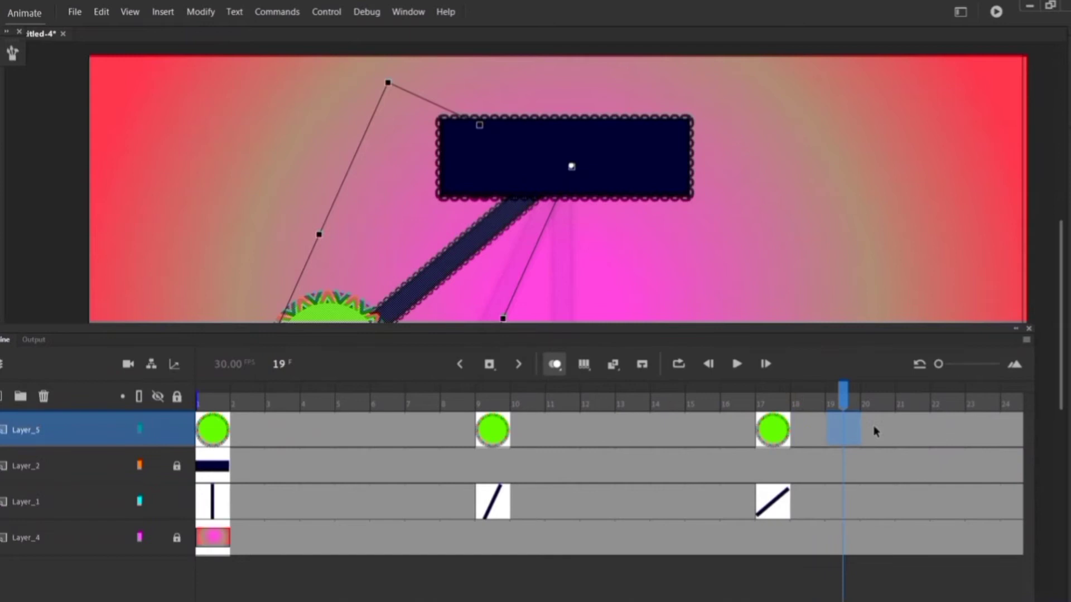
{"action": "left_click", "coordinate": [909, 432]}
{"action": "left_click", "coordinate": [948, 432]}
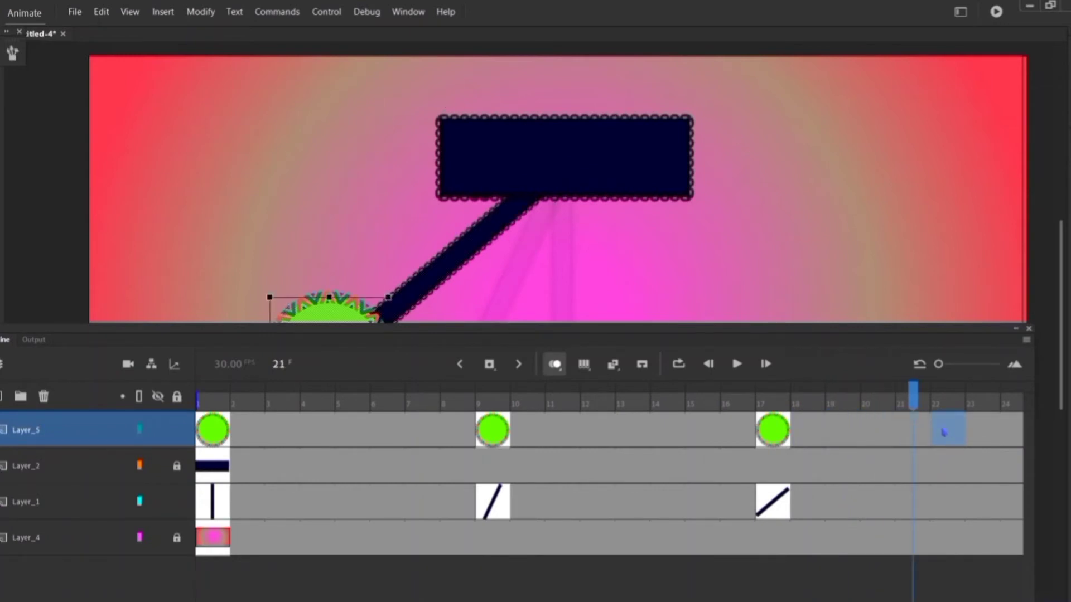
{"action": "left_click", "coordinate": [981, 433]}
{"action": "right_click", "coordinate": [982, 434]}
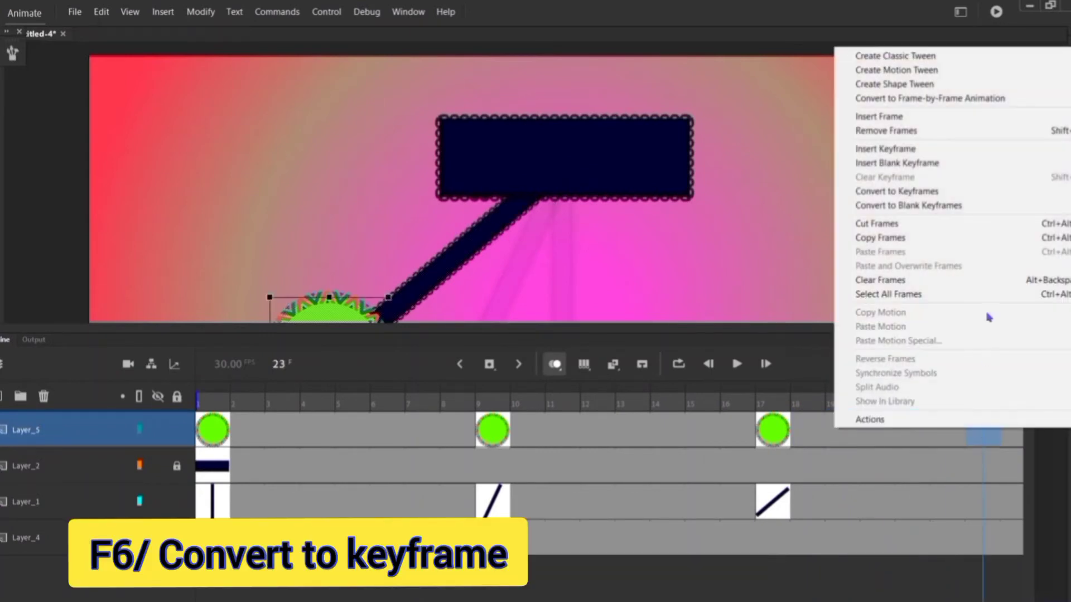
{"action": "left_click", "coordinate": [989, 196]}
{"action": "left_click", "coordinate": [990, 508]}
{"action": "right_click", "coordinate": [990, 507]}
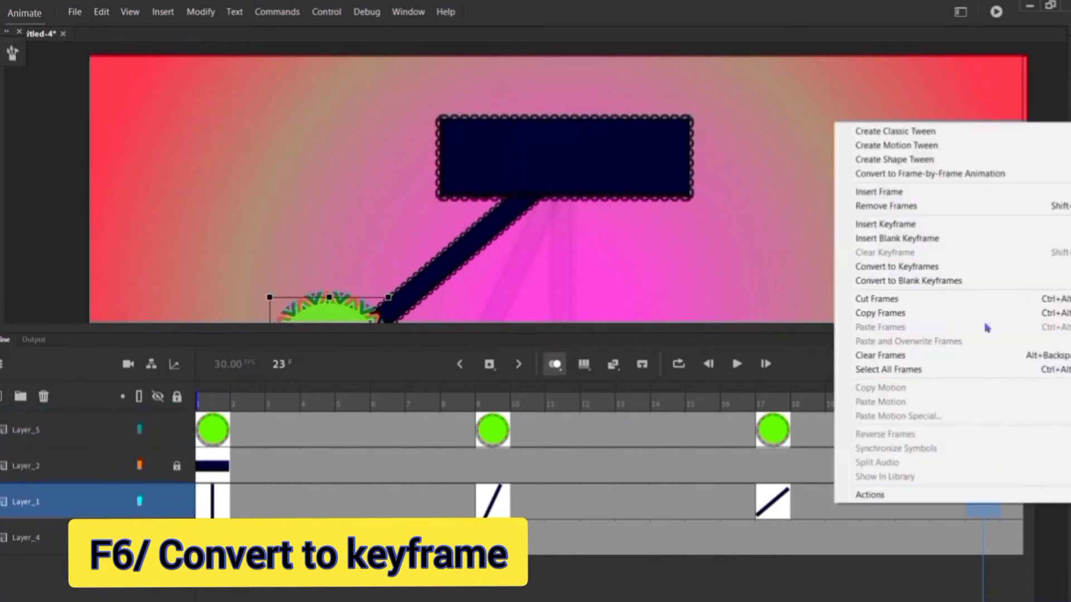
{"action": "left_click", "coordinate": [990, 266]}
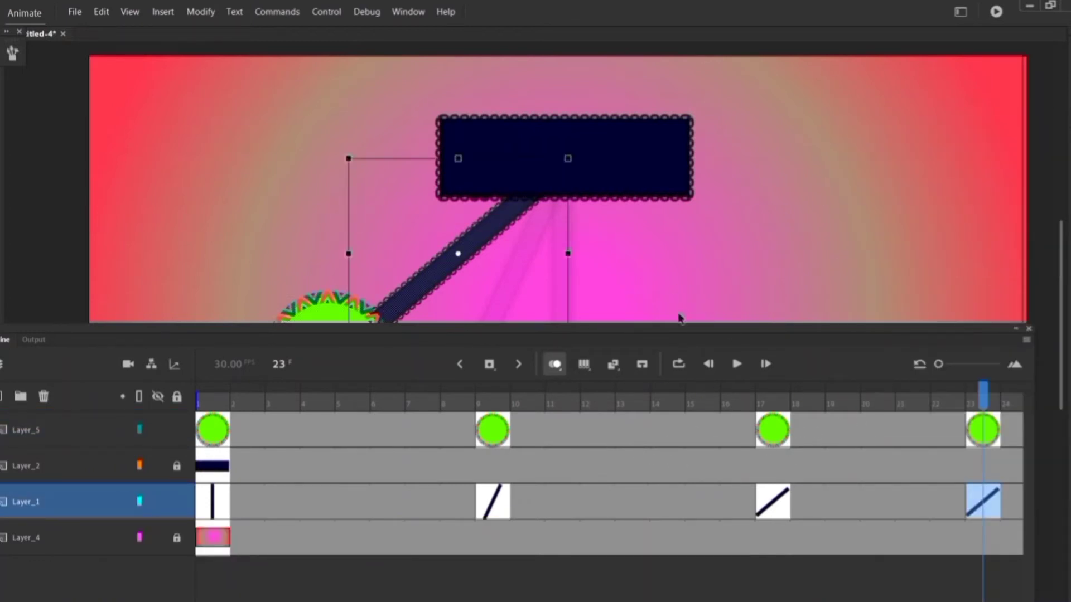
At frame 23, pivot the bar and circle about the bar's upper end and rotate them counterclockwise to match frame 9's position.
{"action": "left_click_drag", "start_coordinate": [679, 328], "coordinate": [655, 575]}
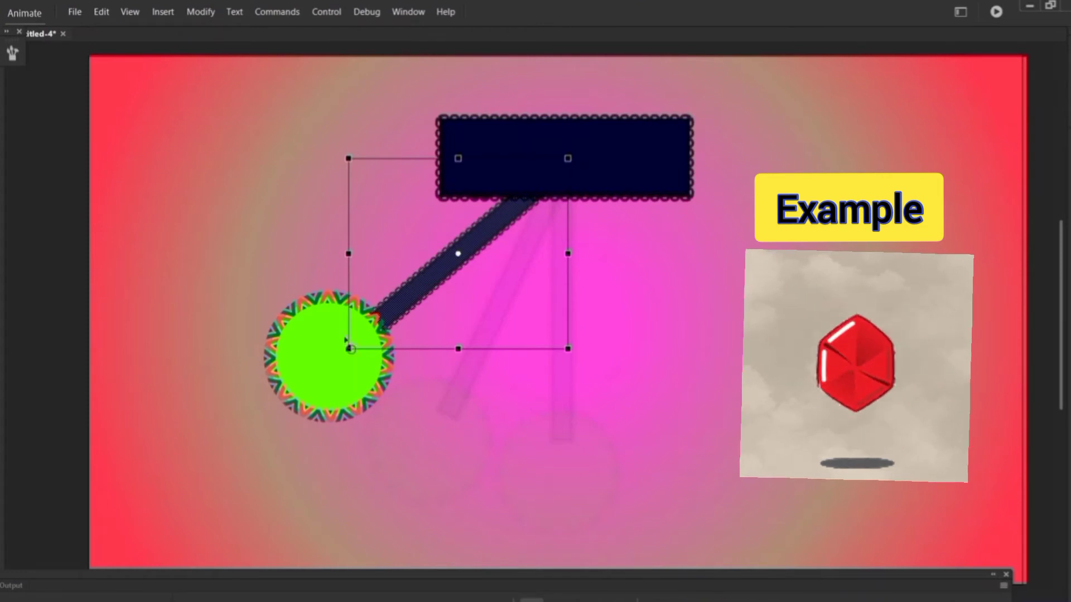
{"action": "left_click", "coordinate": [332, 357], "text": "shift"}
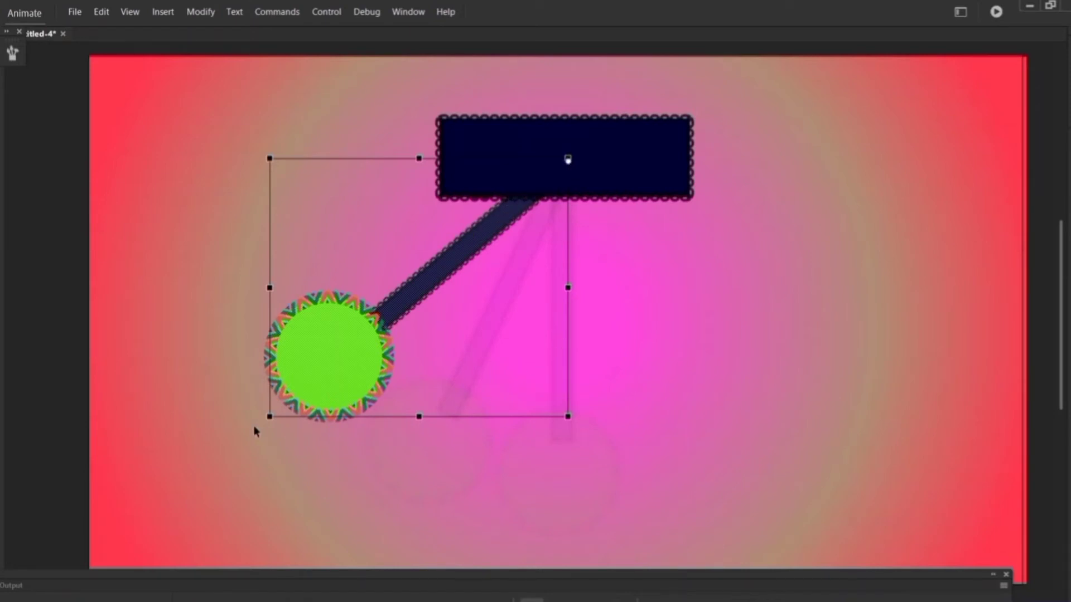
{"action": "left_click_drag", "start_coordinate": [291, 462], "coordinate": [400, 517]}
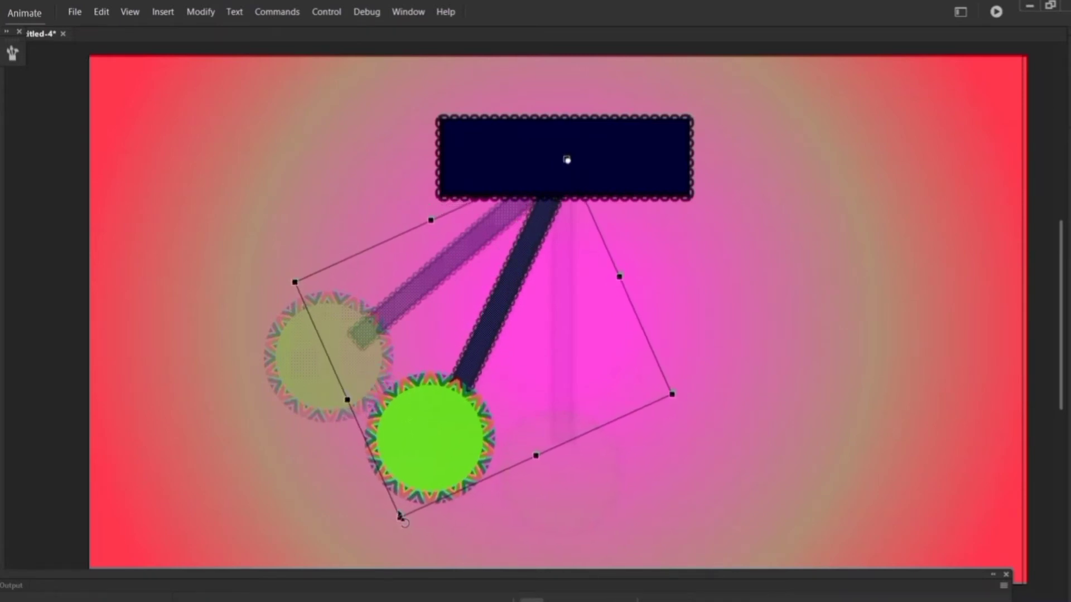
Convert frame 29 to a keyframe on both the circle's layer and the bar's layer.
{"action": "left_click_drag", "start_coordinate": [587, 583], "coordinate": [578, 95]}
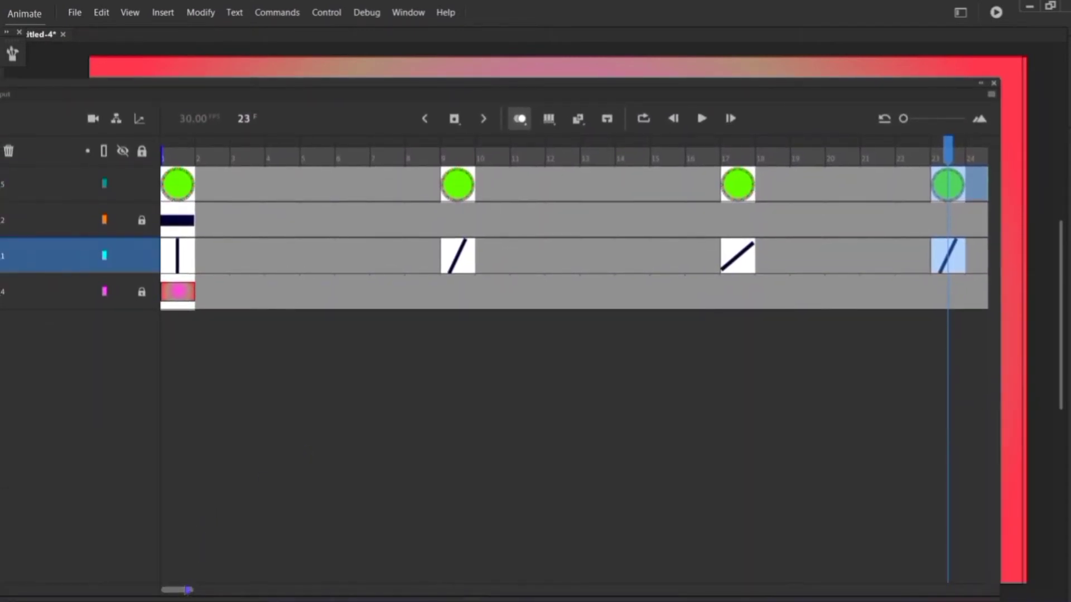
{"action": "left_click_drag", "start_coordinate": [188, 590], "coordinate": [212, 584]}
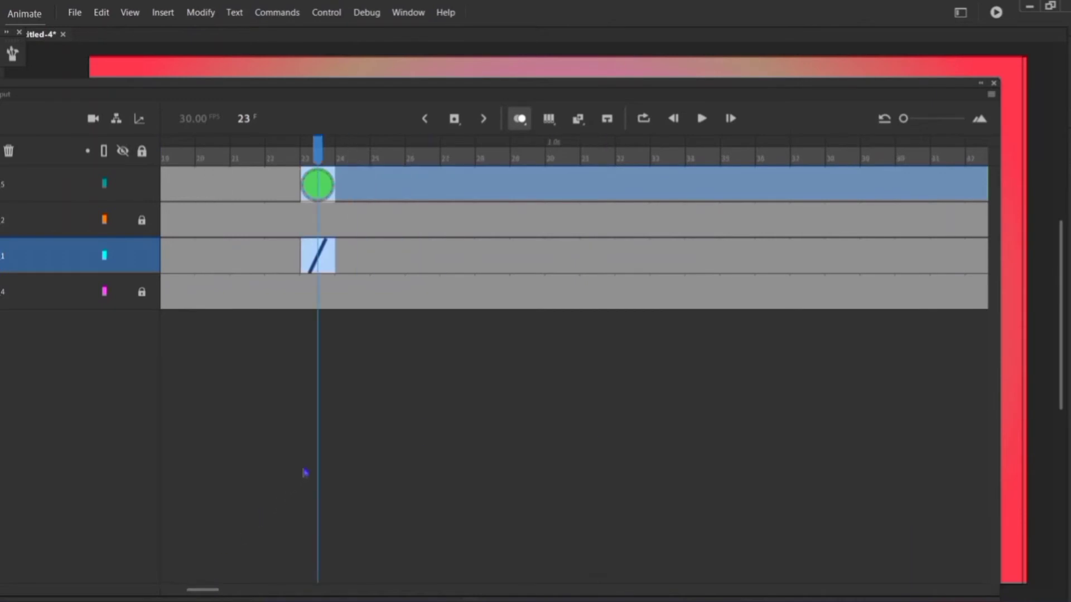
{"action": "left_click", "coordinate": [346, 210]}
{"action": "left_click", "coordinate": [368, 185]}
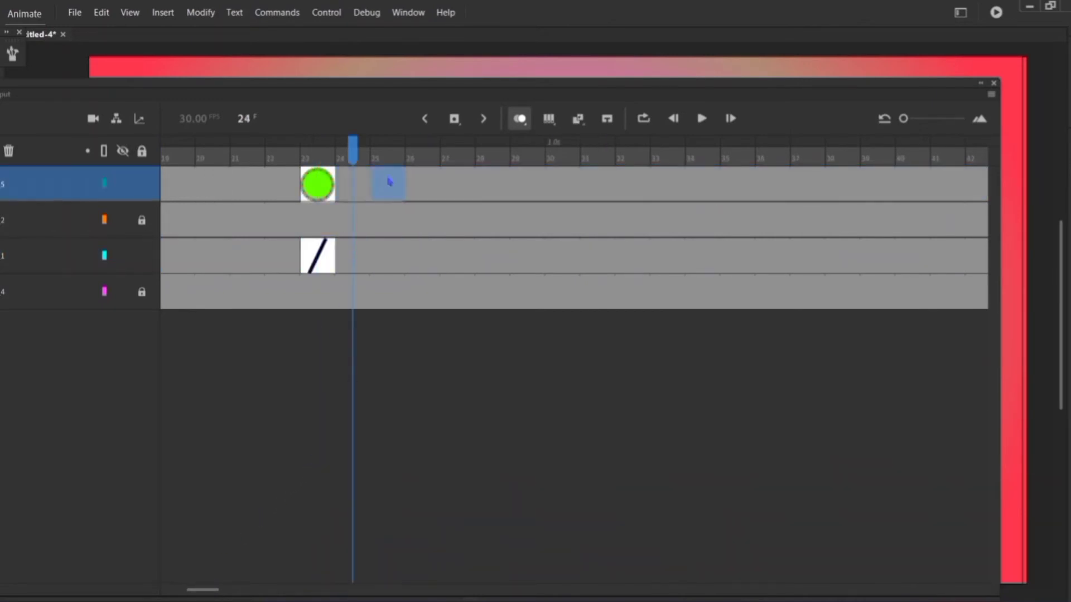
{"action": "left_click", "coordinate": [389, 184]}
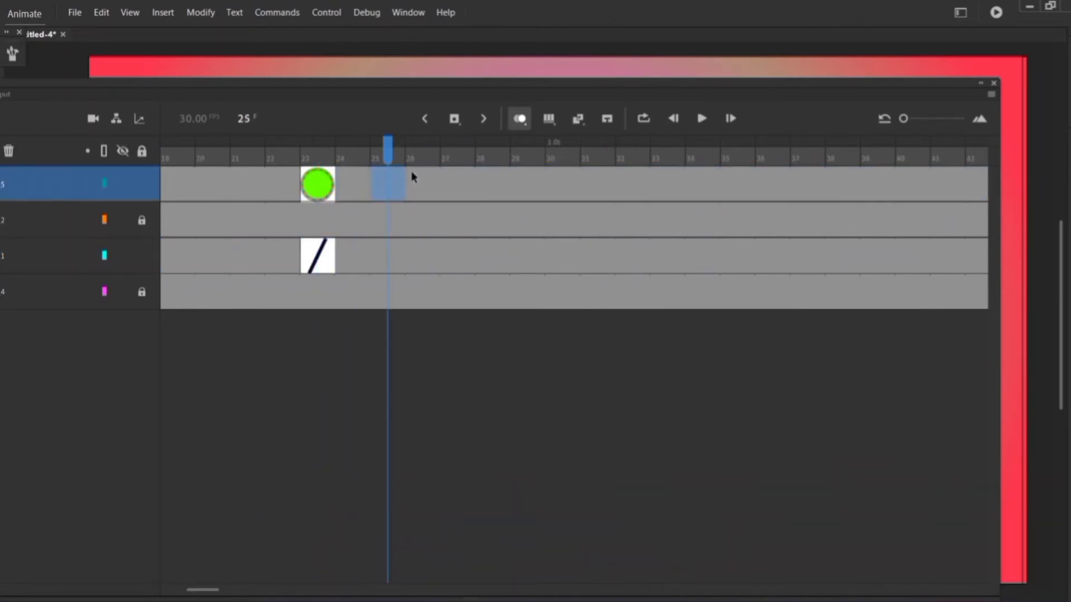
{"action": "left_click", "coordinate": [521, 176]}
{"action": "right_click", "coordinate": [521, 174]}
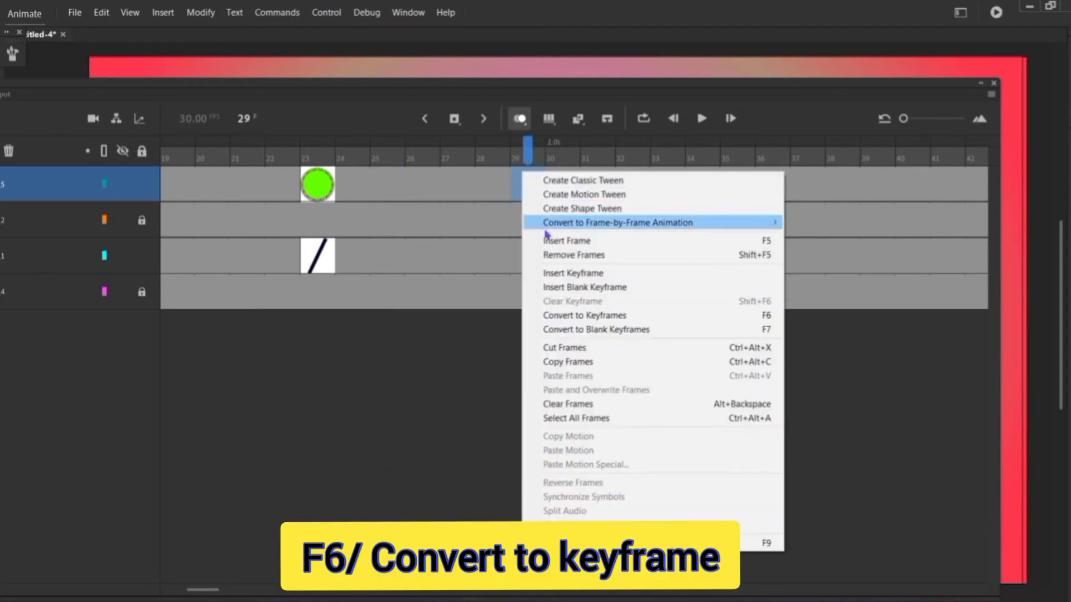
{"action": "left_click", "coordinate": [563, 316]}
{"action": "left_click", "coordinate": [530, 252]}
{"action": "right_click", "coordinate": [528, 253]}
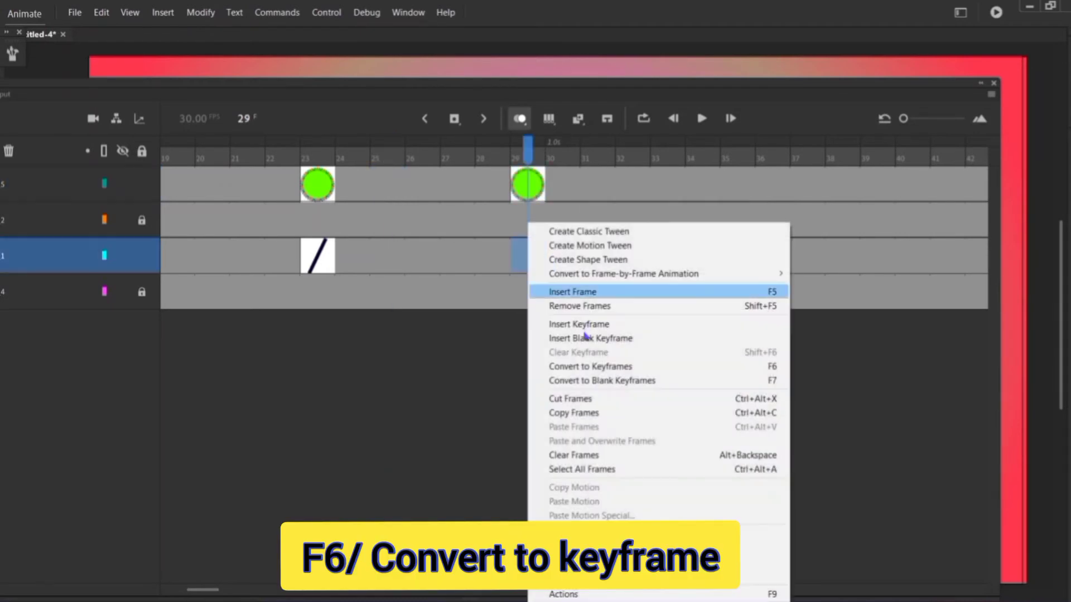
{"action": "left_click", "coordinate": [585, 365]}
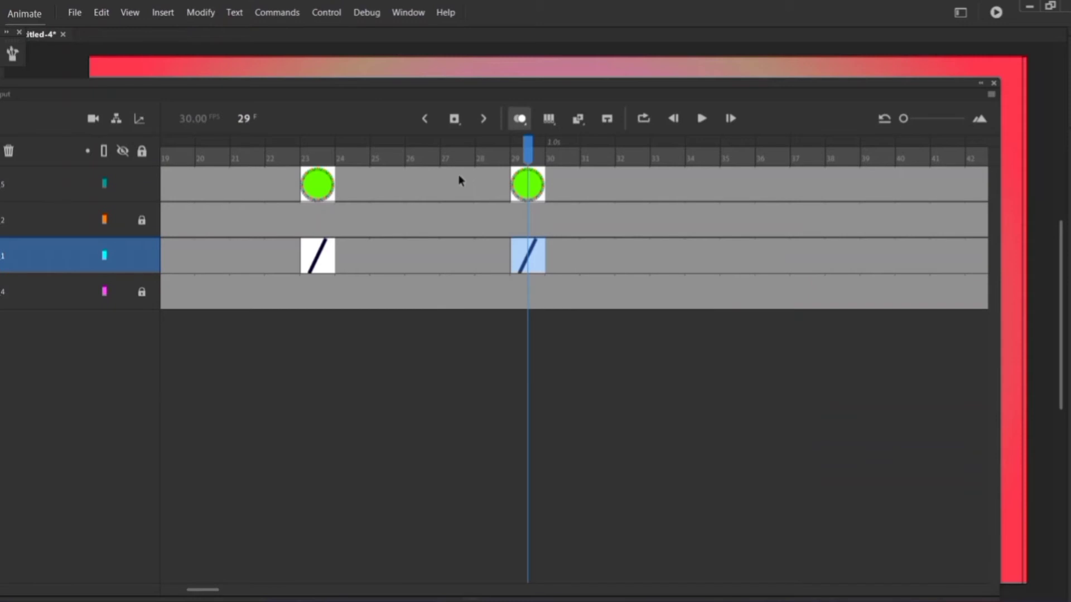
Select the bar and circle at frame 29, move their pivot to the bar's upper end, and rotate them counterclockwise to hang vertically.
{"action": "left_click_drag", "start_coordinate": [448, 90], "coordinate": [424, 542]}
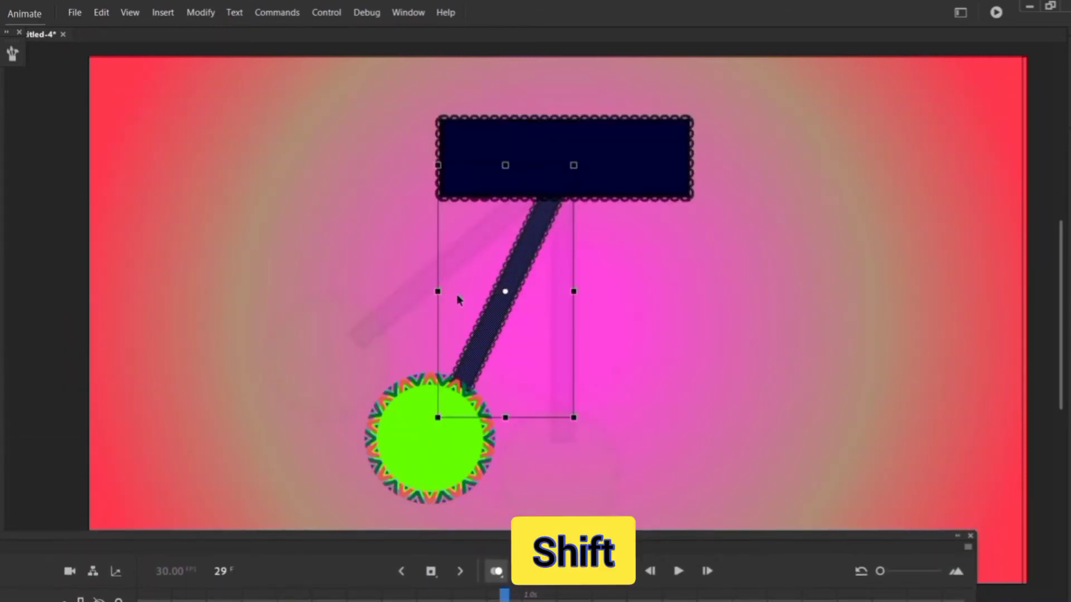
{"action": "left_click", "coordinate": [452, 413], "text": "shift"}
{"action": "mouse_move", "coordinate": [473, 333]}
{"action": "left_mouse_down"}
{"action": "mouse_move", "coordinate": [549, 225]}
{"action": "mouse_move", "coordinate": [573, 161]}
{"action": "left_mouse_up"}
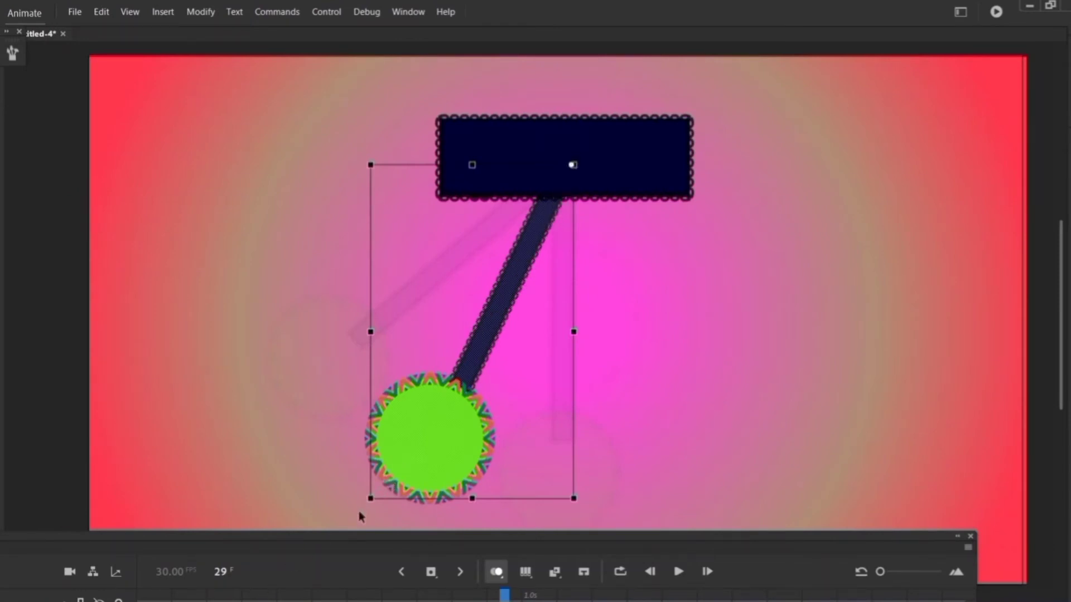
{"action": "left_click_drag", "start_coordinate": [381, 516], "coordinate": [534, 225]}
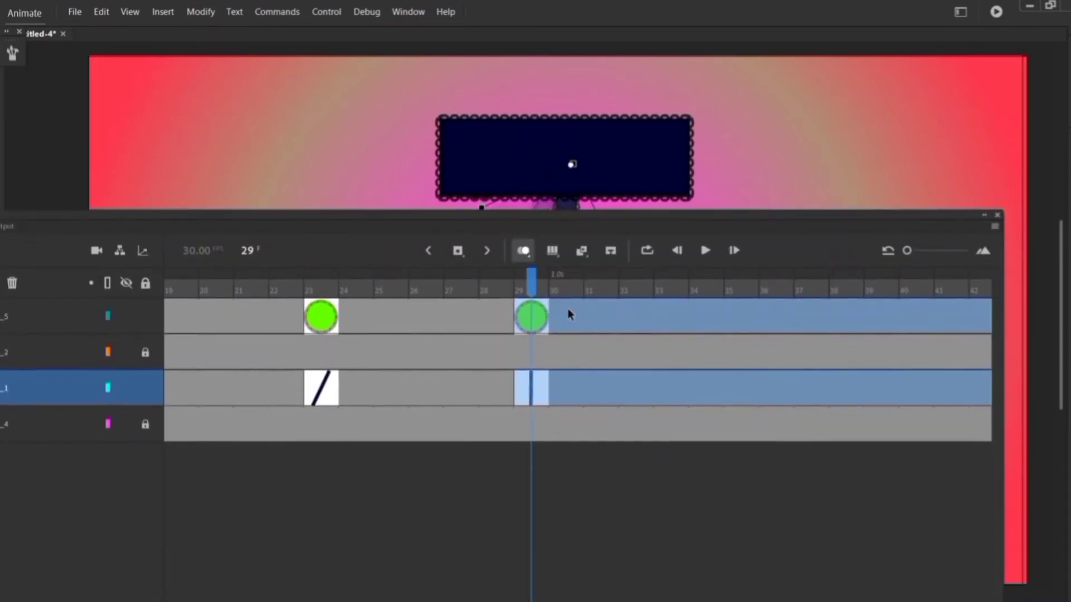
Convert frame 37 to a keyframe on both Layer_5 and Layer_1.
{"action": "left_click", "coordinate": [572, 315]}
{"action": "left_click", "coordinate": [619, 314]}
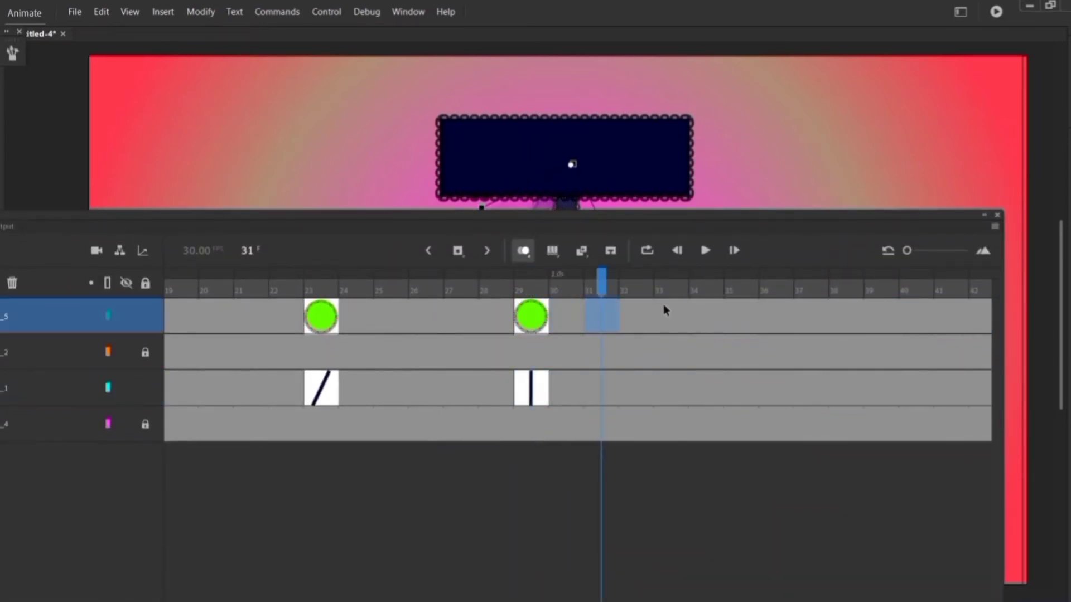
{"action": "left_click", "coordinate": [806, 312]}
{"action": "right_click", "coordinate": [805, 313]}
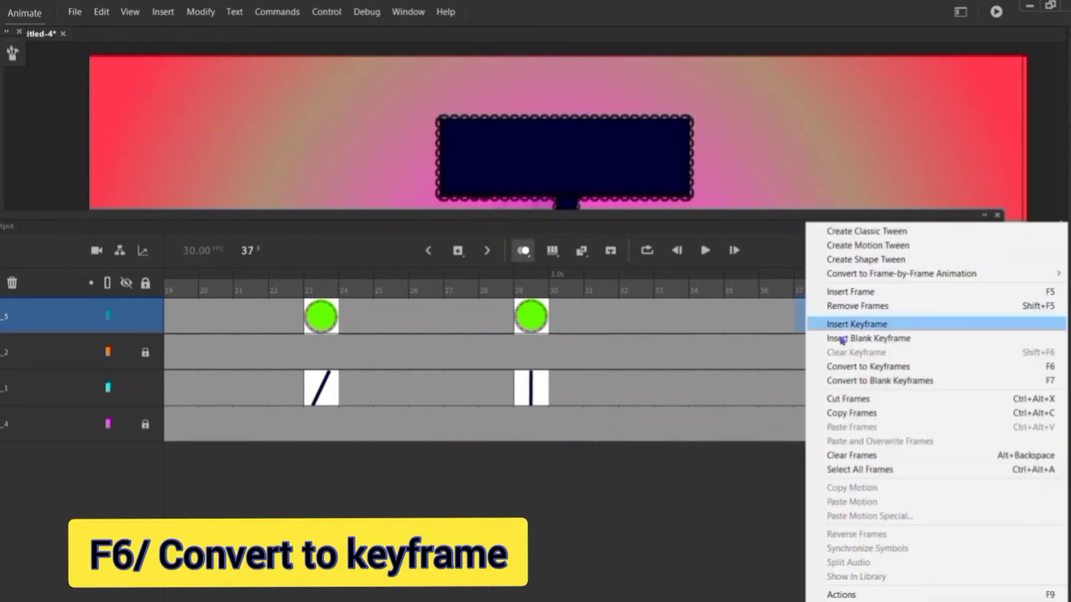
{"action": "left_click", "coordinate": [846, 367]}
{"action": "left_click", "coordinate": [819, 400]}
{"action": "right_click", "coordinate": [820, 400]}
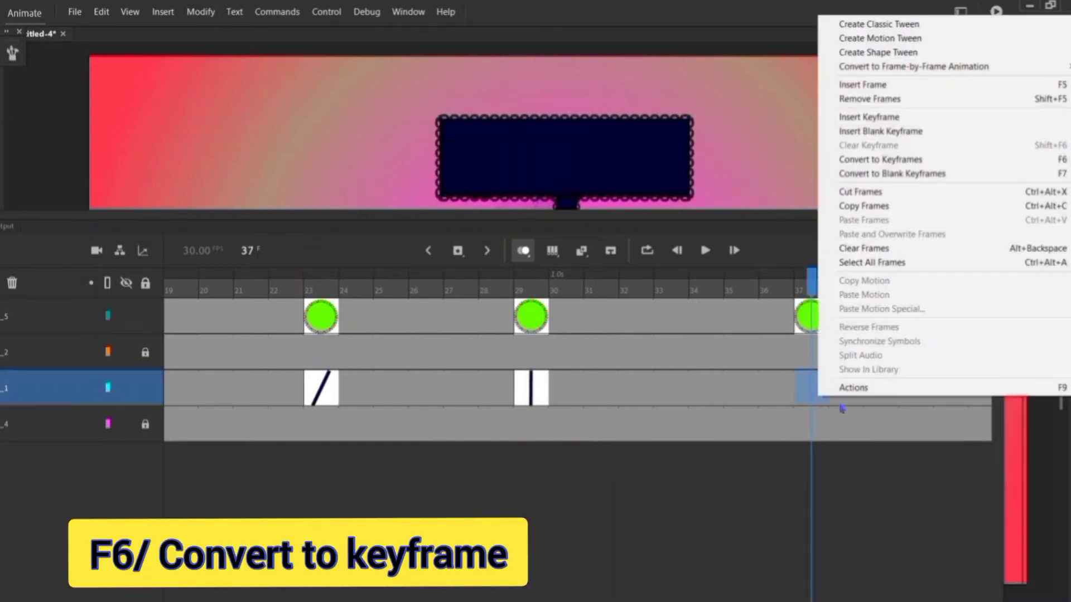
{"action": "left_click", "coordinate": [906, 161]}
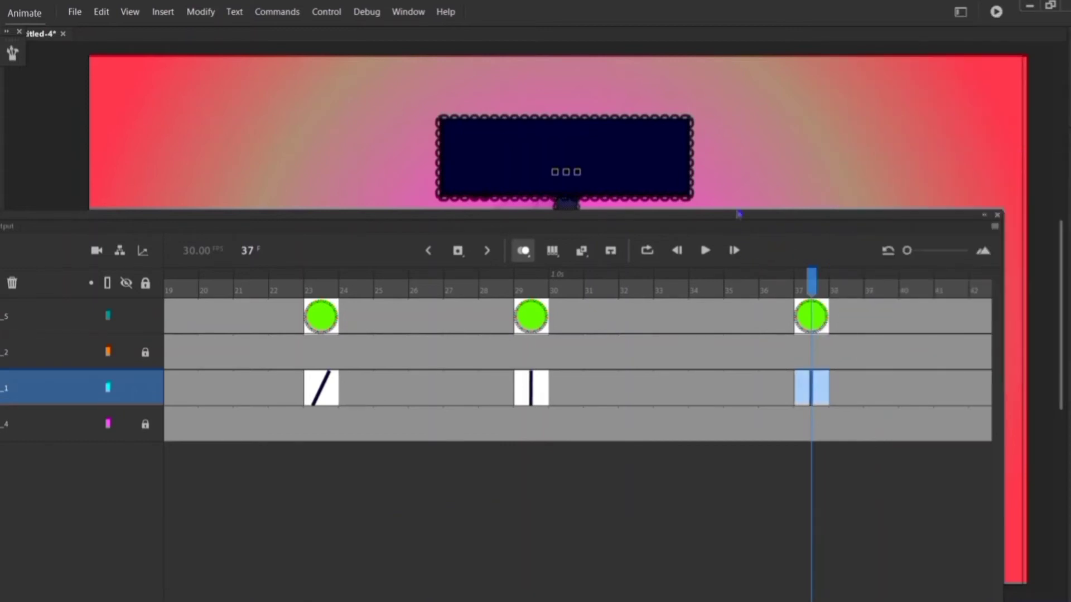
At frame 37, move the bar and circle's shared pivot to the bar's upper end and rotate them counterclockwise, mirroring frame 23's tilt.
{"action": "double_click", "coordinate": [739, 220]}
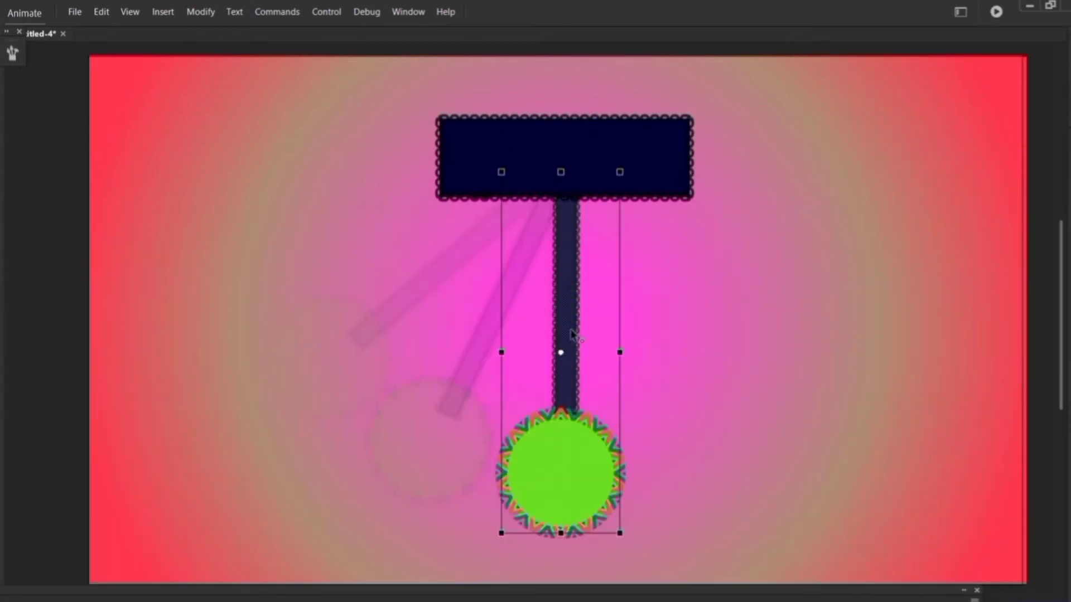
{"action": "left_click_drag", "start_coordinate": [561, 286], "coordinate": [566, 171]}
{"action": "left_click_drag", "start_coordinate": [643, 546], "coordinate": [771, 473]}
Convert frame 45 to a keyframe on both the circle's layer and the bar's layer.
{"action": "left_click_drag", "start_coordinate": [615, 597], "coordinate": [650, 63]}
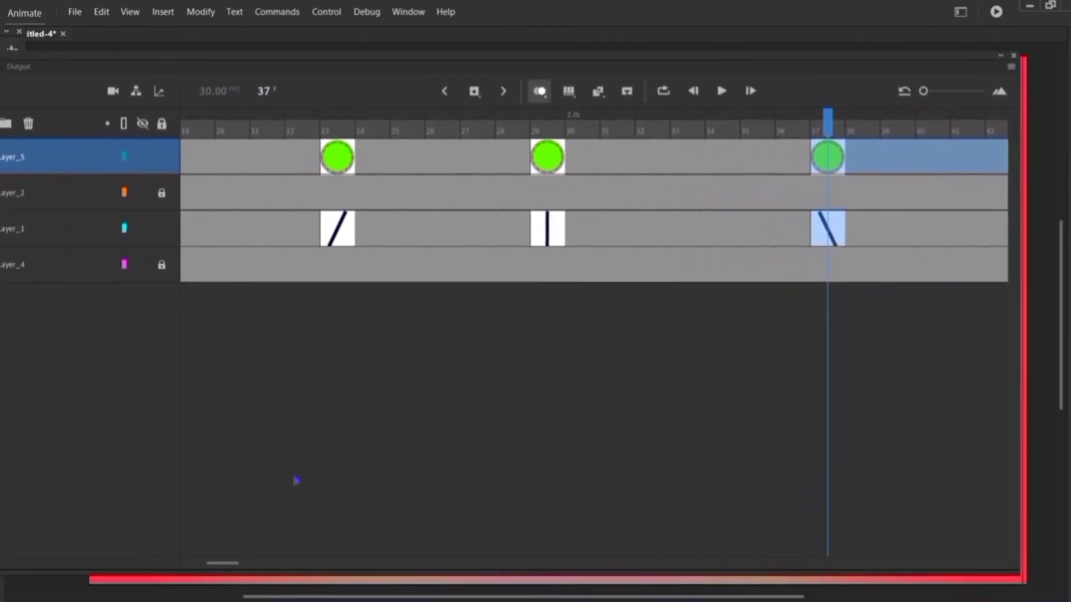
{"action": "left_click", "coordinate": [222, 559]}
{"action": "left_click_drag", "start_coordinate": [221, 568], "coordinate": [236, 566]}
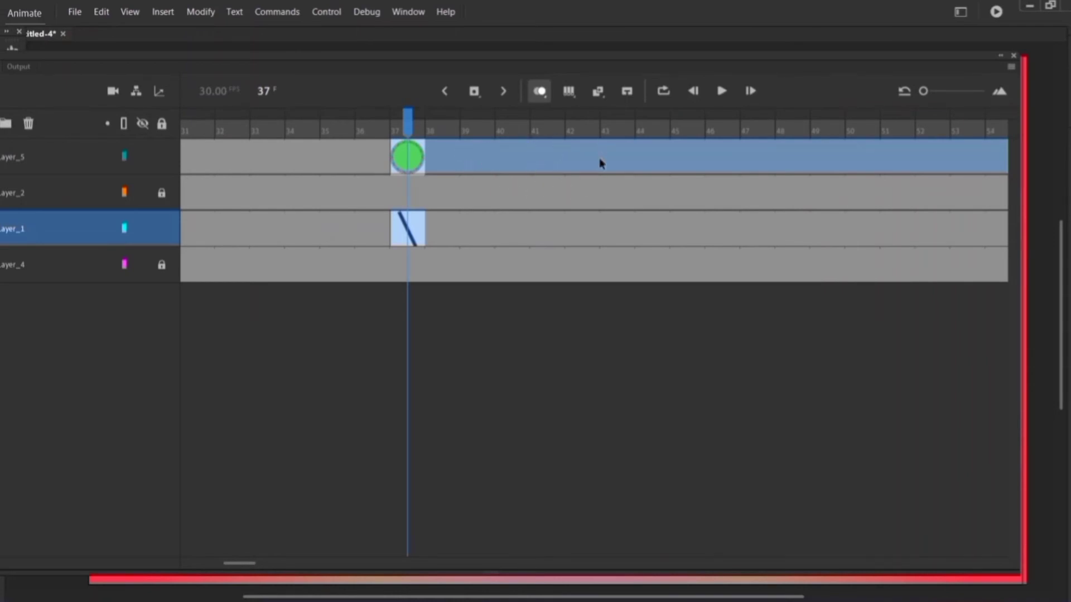
{"action": "left_click", "coordinate": [685, 161]}
{"action": "right_click", "coordinate": [686, 161]}
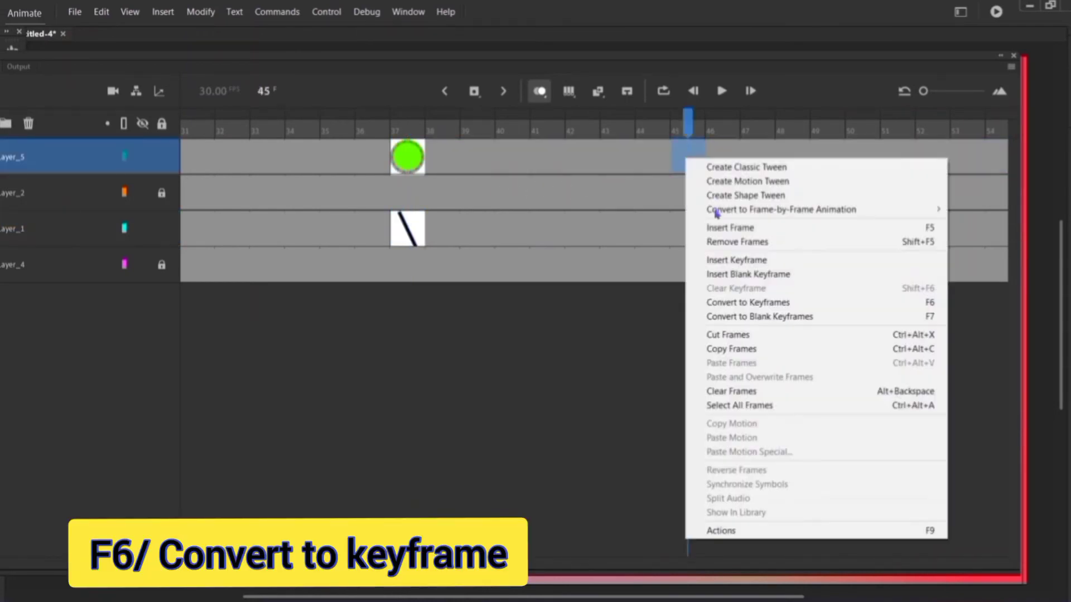
{"action": "left_click", "coordinate": [733, 302]}
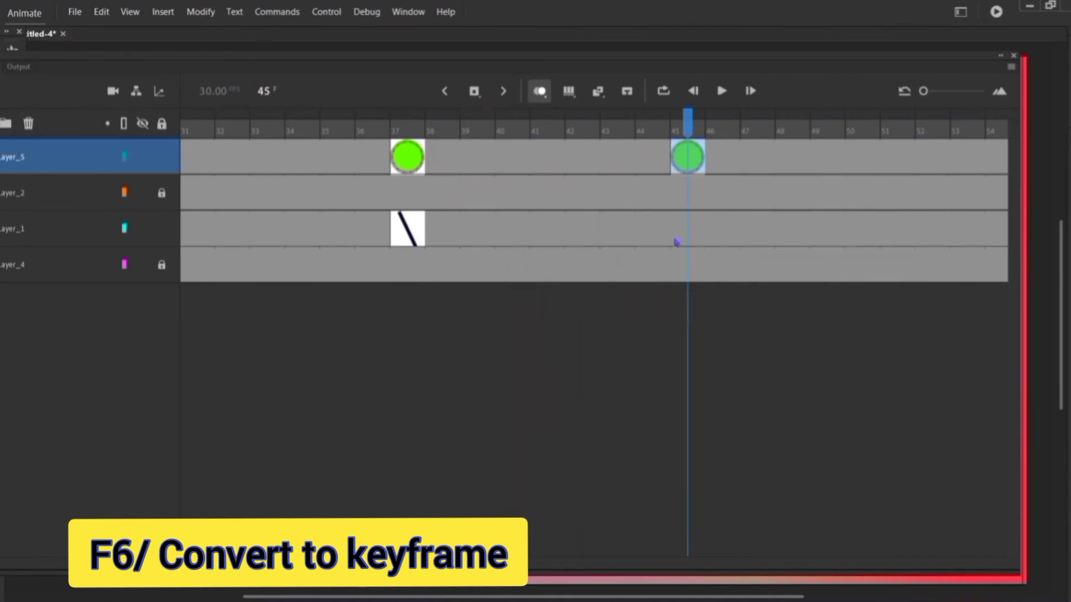
{"action": "right_click", "coordinate": [696, 234]}
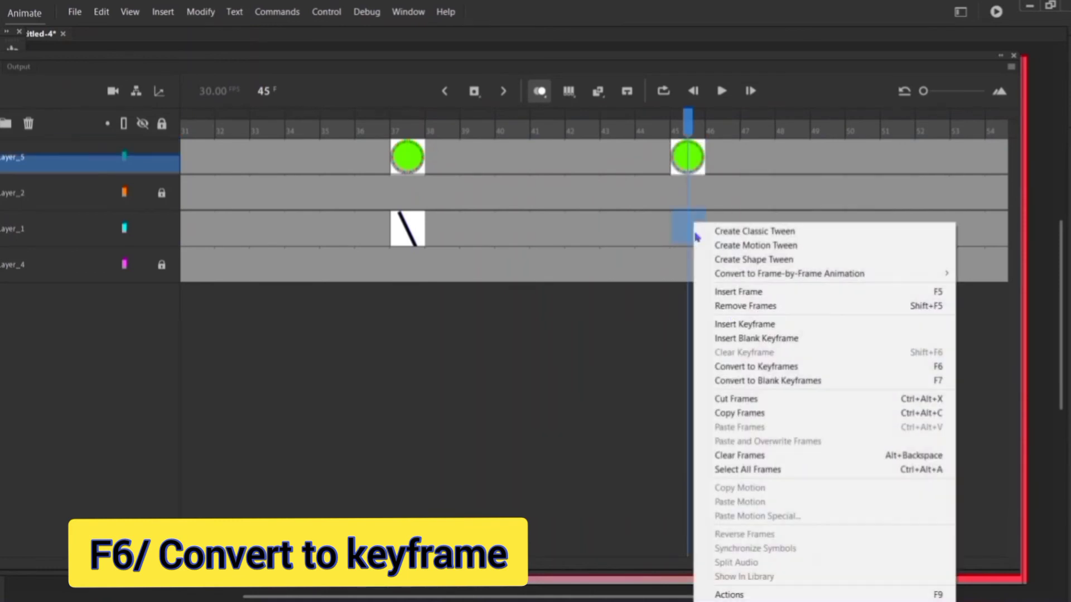
{"action": "left_click", "coordinate": [743, 368]}
Select the bar and circle at frame 45, move their pivot to the bar's upper end, and rotate them further counterclockwise to the swing's far-right extreme.
{"action": "left_click_drag", "start_coordinate": [417, 72], "coordinate": [394, 567]}
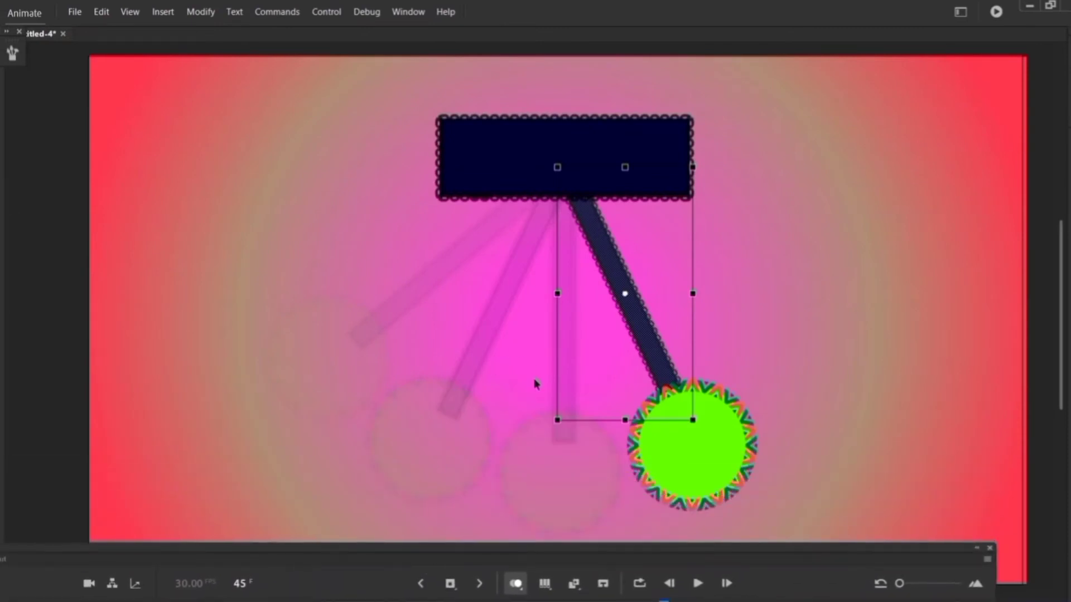
{"action": "left_click", "coordinate": [691, 449], "text": "shift"}
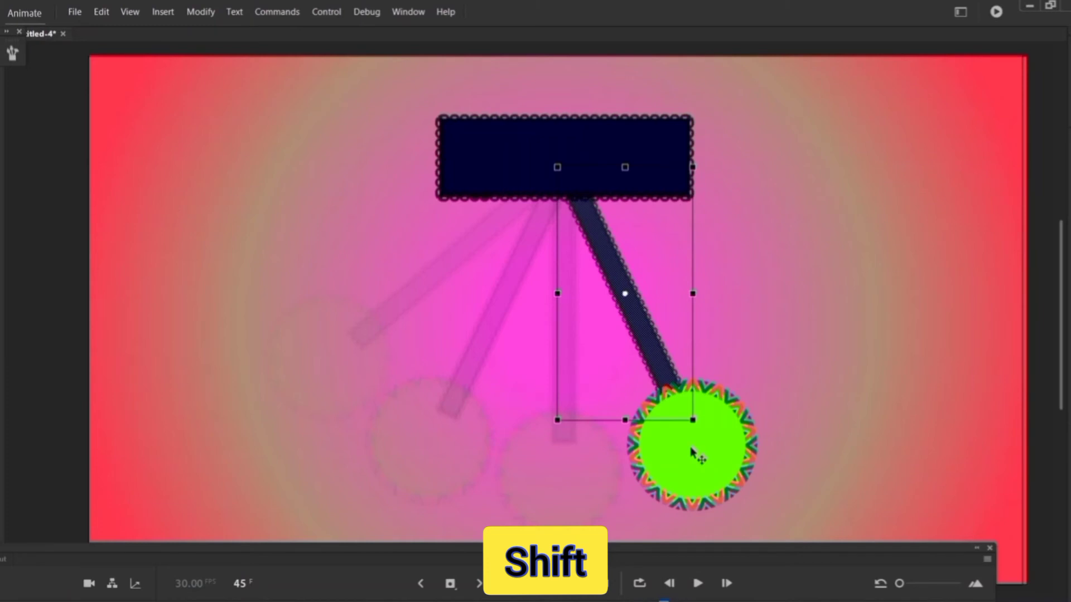
{"action": "left_click", "coordinate": [691, 452], "text": "shift"}
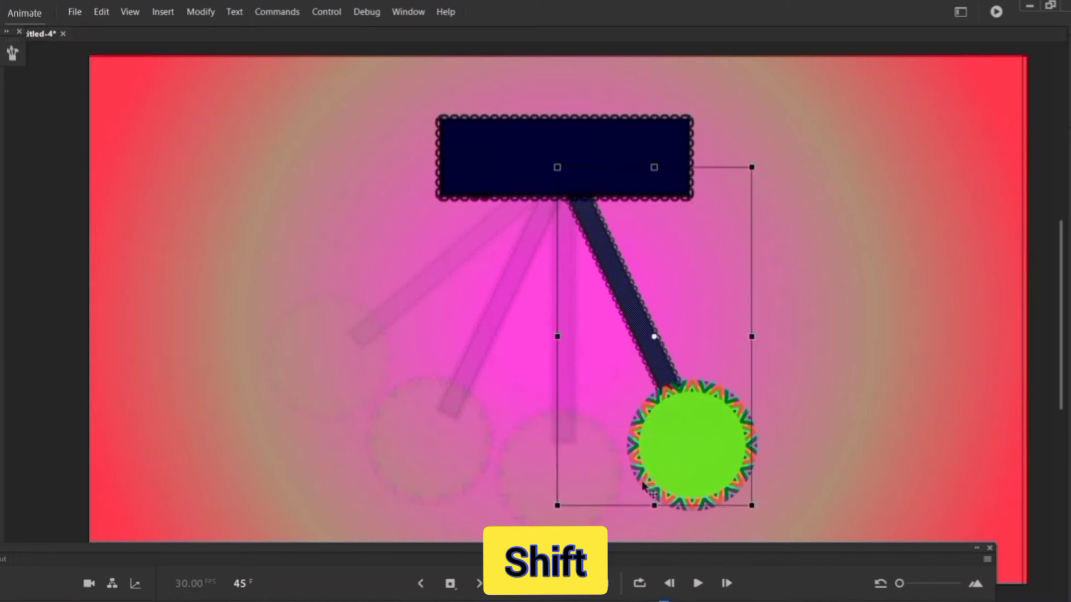
{"action": "left_click_drag", "start_coordinate": [655, 339], "coordinate": [557, 169]}
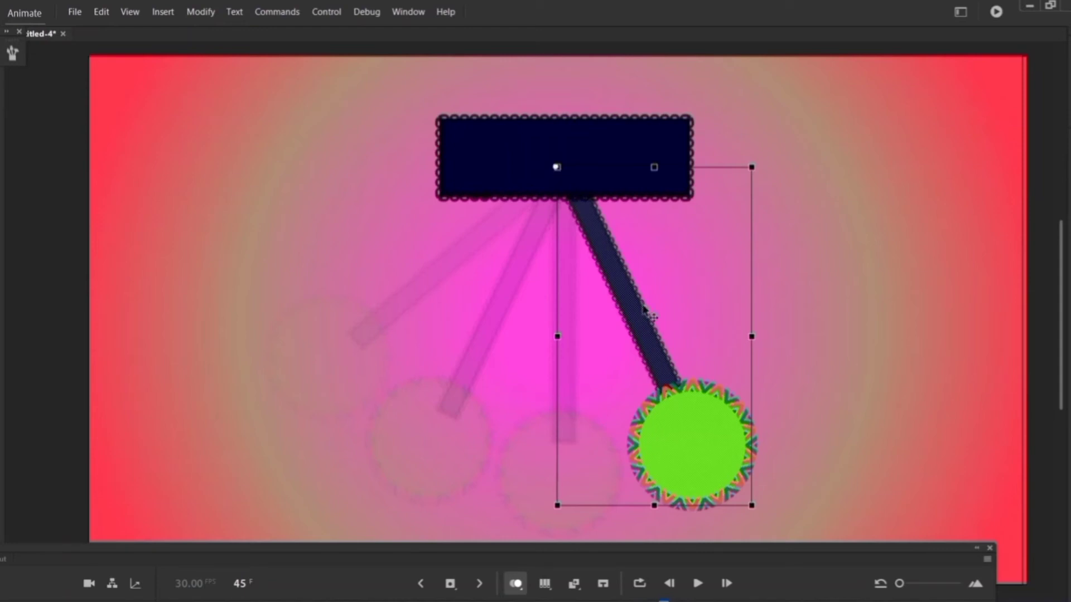
{"action": "left_click_drag", "start_coordinate": [772, 505], "coordinate": [839, 388]}
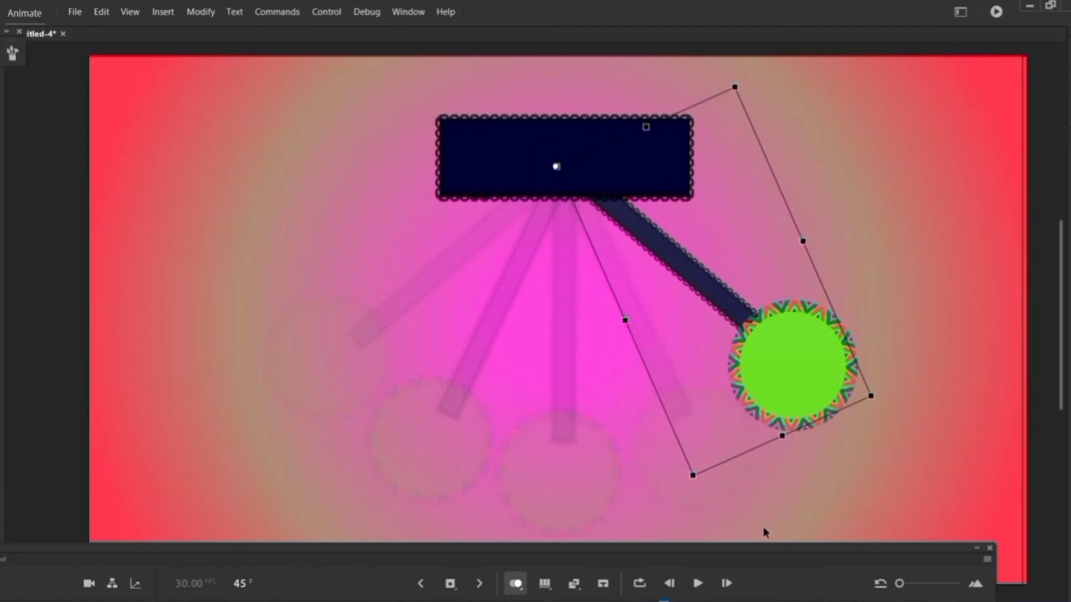
Convert frame 51 to a keyframe on the circle's layer, Layer_5.
{"action": "left_click_drag", "start_coordinate": [736, 554], "coordinate": [724, 364]}
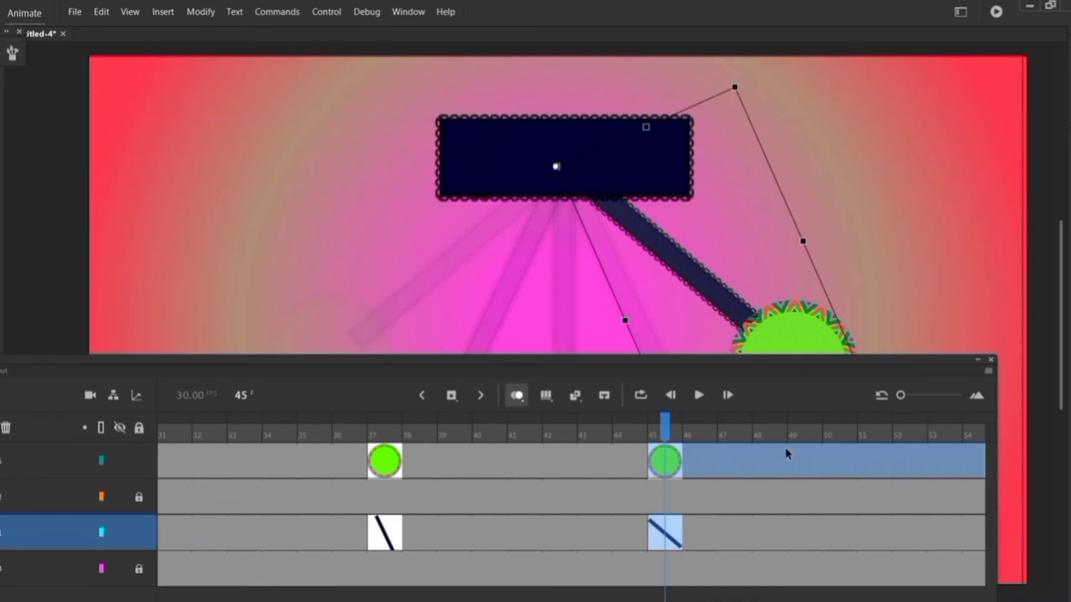
{"action": "left_click", "coordinate": [869, 467]}
{"action": "right_click", "coordinate": [871, 470]}
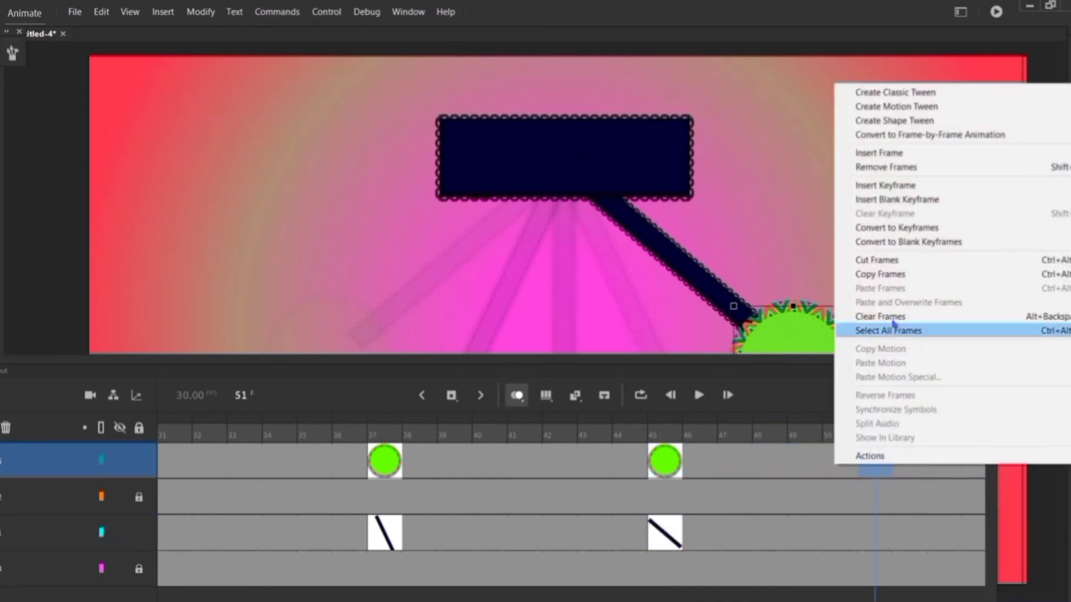
{"action": "left_click", "coordinate": [901, 234]}
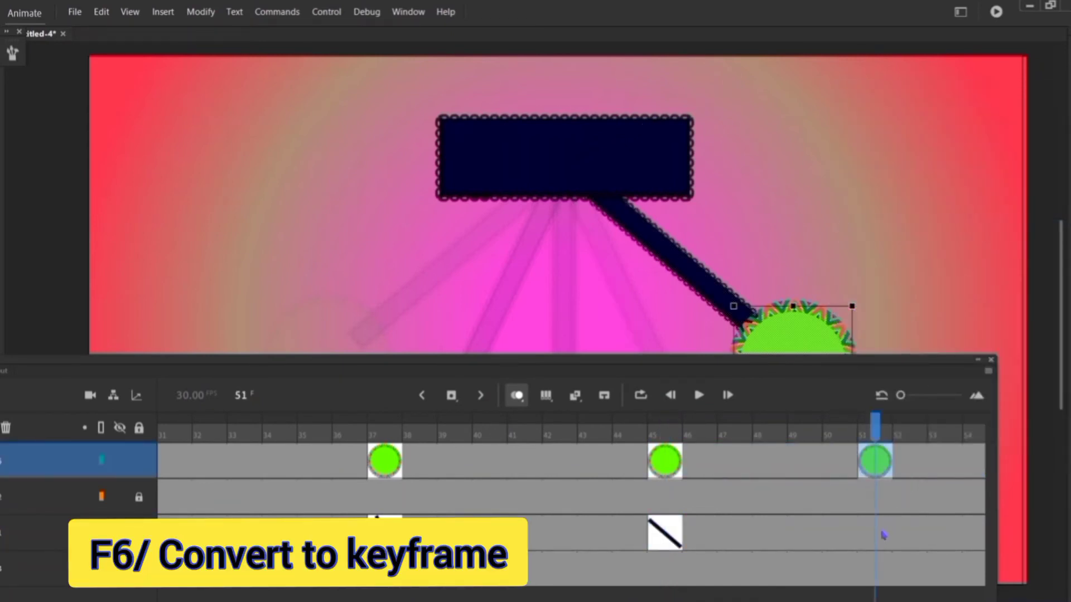
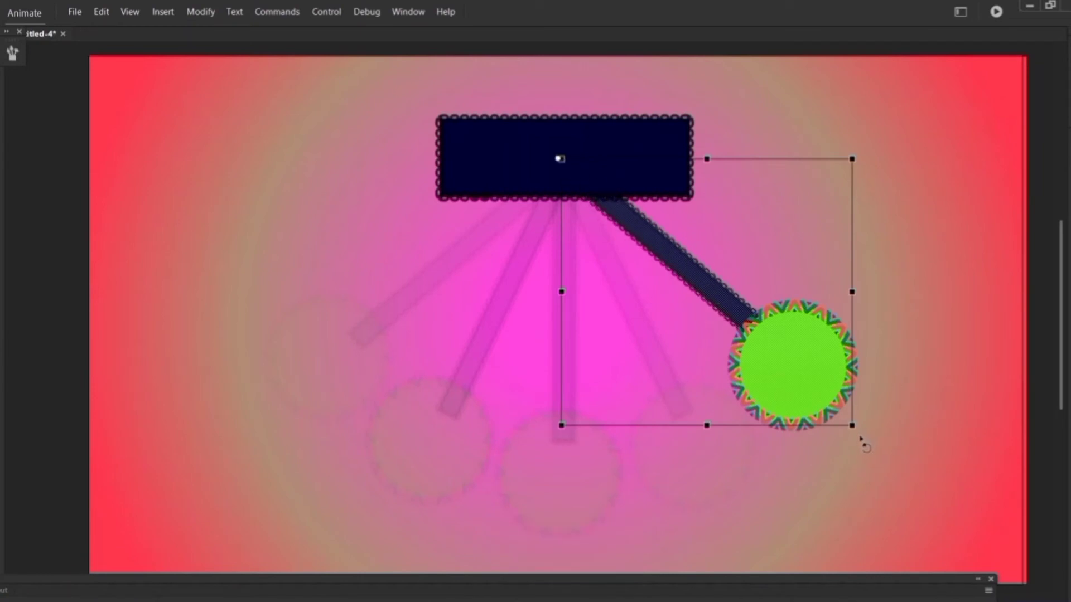
At frame 51, rotate the bar and circle clockwise about the bar's upper end to match frame 37's tilt.
{"action": "left_click_drag", "start_coordinate": [860, 438], "coordinate": [737, 548]}
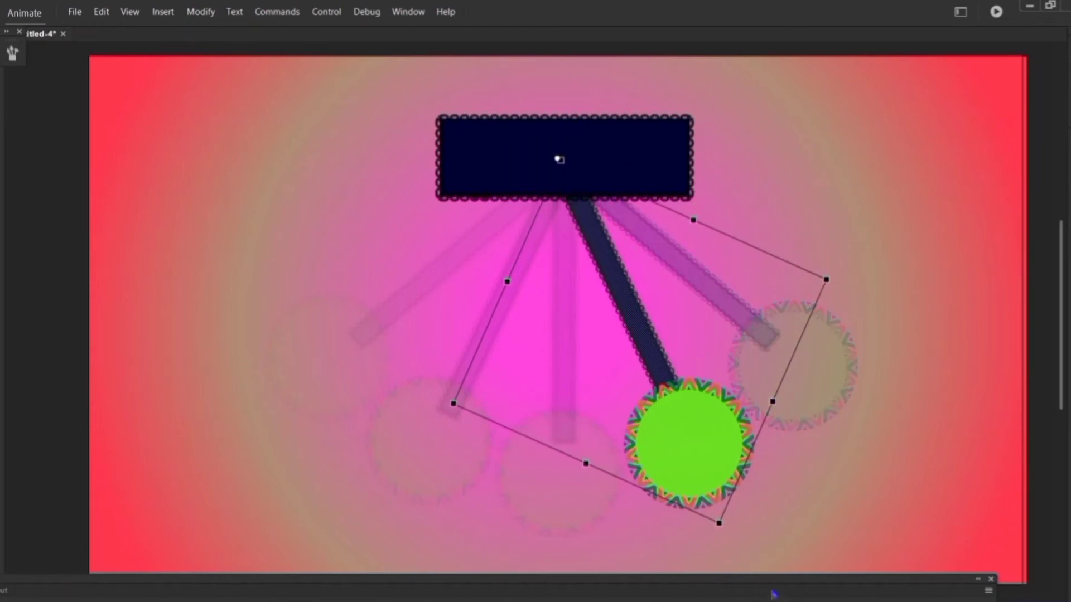
Convert frame 56 to a keyframe on both the circle's layer, Layer_5, and the bar's layer, Layer_1.
{"action": "left_click_drag", "start_coordinate": [775, 596], "coordinate": [805, 32]}
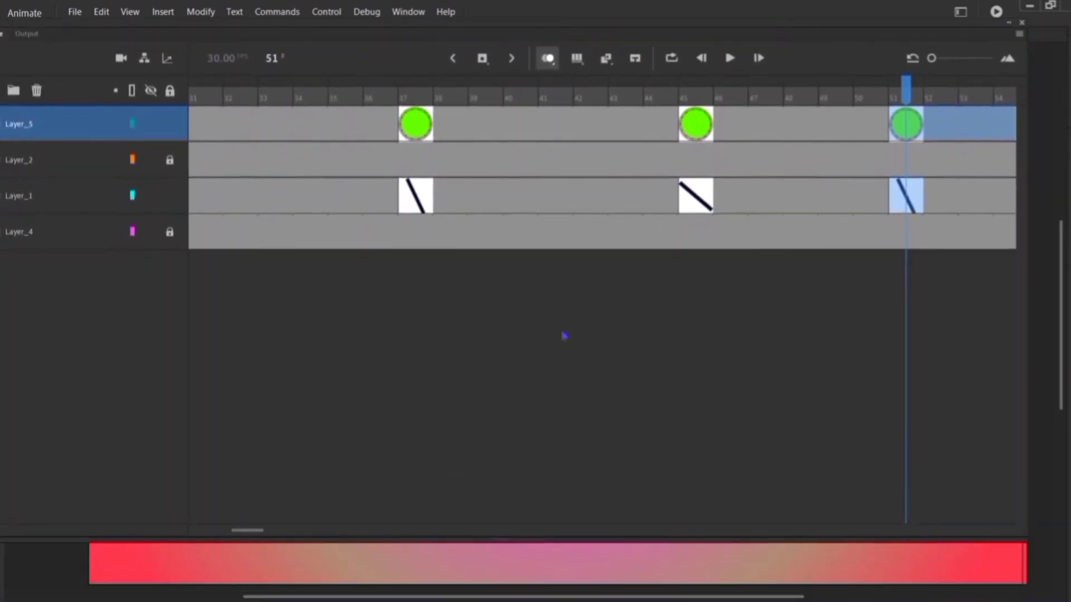
{"action": "left_click_drag", "start_coordinate": [262, 535], "coordinate": [285, 536]}
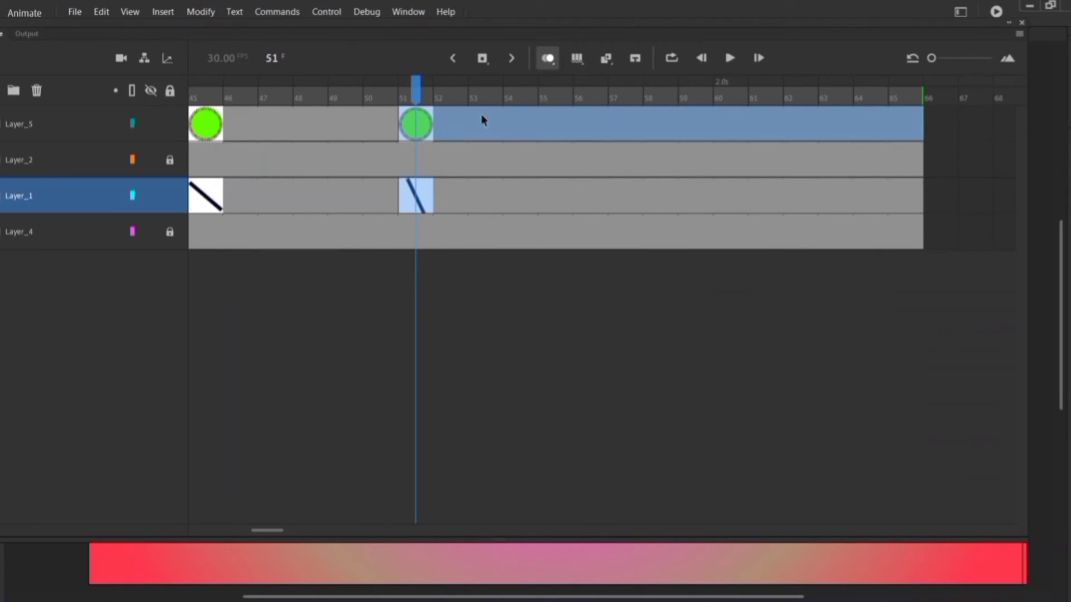
{"action": "left_click", "coordinate": [586, 121]}
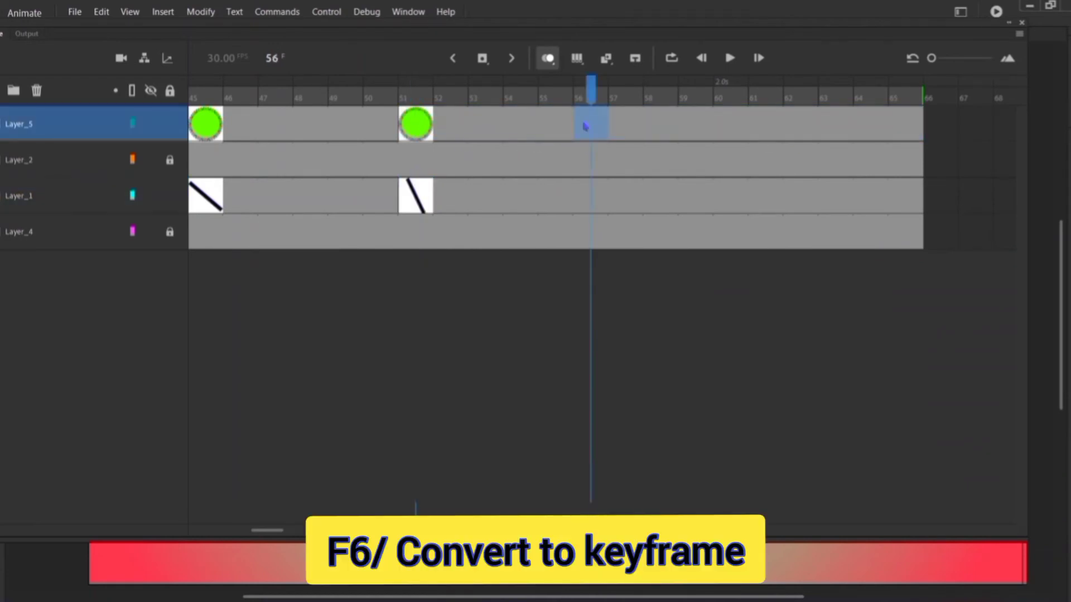
{"action": "right_click", "coordinate": [586, 122]}
{"action": "left_click", "coordinate": [618, 266]}
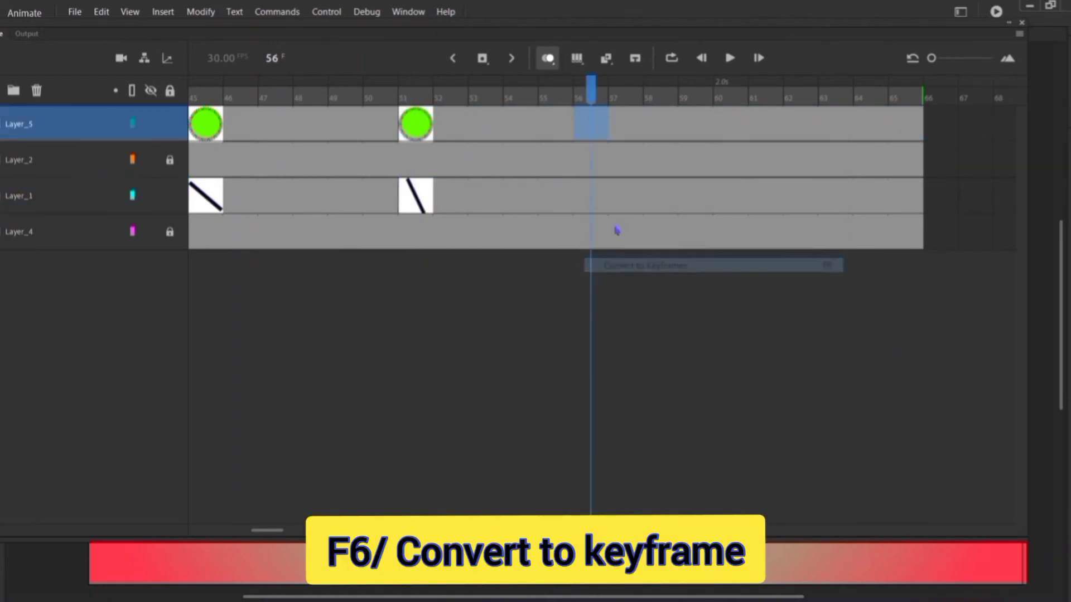
{"action": "left_click", "coordinate": [591, 196]}
{"action": "right_click", "coordinate": [591, 198]}
{"action": "left_click", "coordinate": [629, 345]}
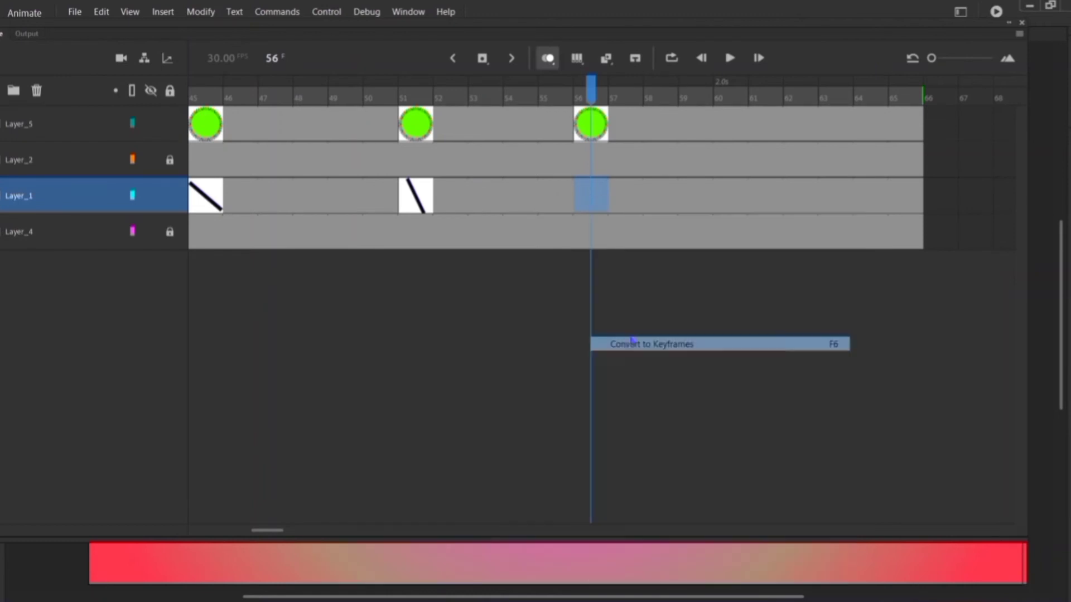
Remove all frames after frame 56 on all four layers.
{"action": "left_click_drag", "start_coordinate": [959, 113], "coordinate": [645, 241]}
{"action": "right_click", "coordinate": [645, 239]}
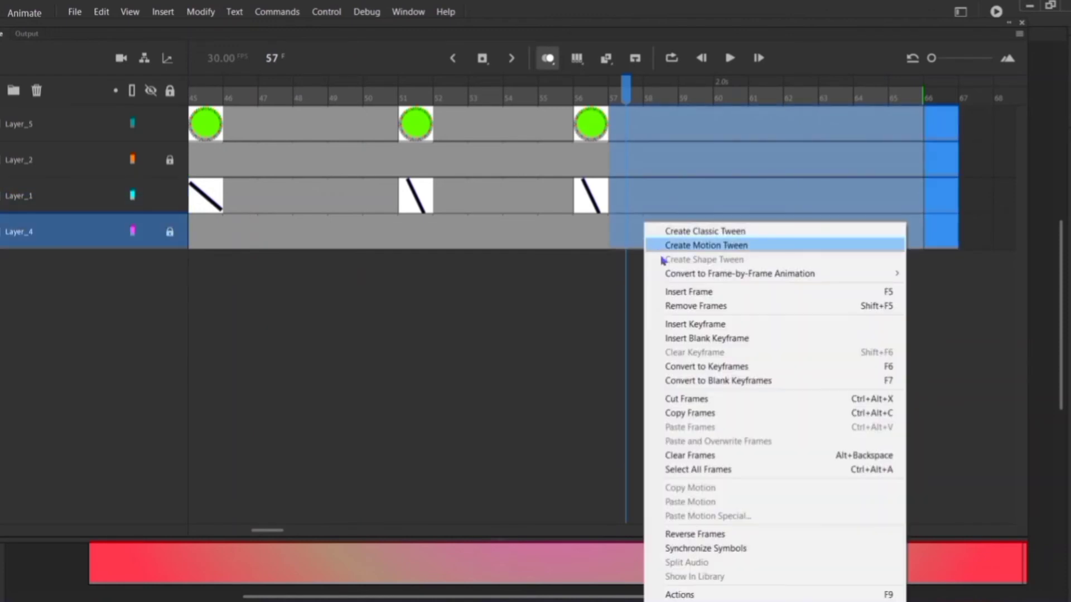
{"action": "left_click", "coordinate": [692, 306]}
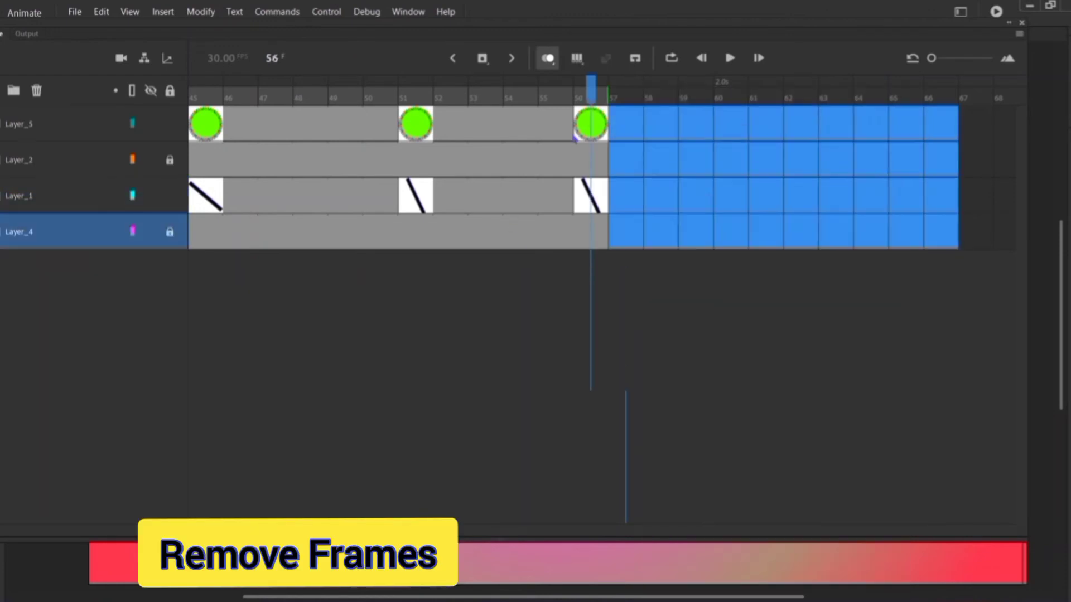
At frame 56, select the circle and bar together, move their pivot to the bar's upper end, and rotate them clockwise until they hang vertically.
{"action": "left_click_drag", "start_coordinate": [432, 55], "coordinate": [451, 570]}
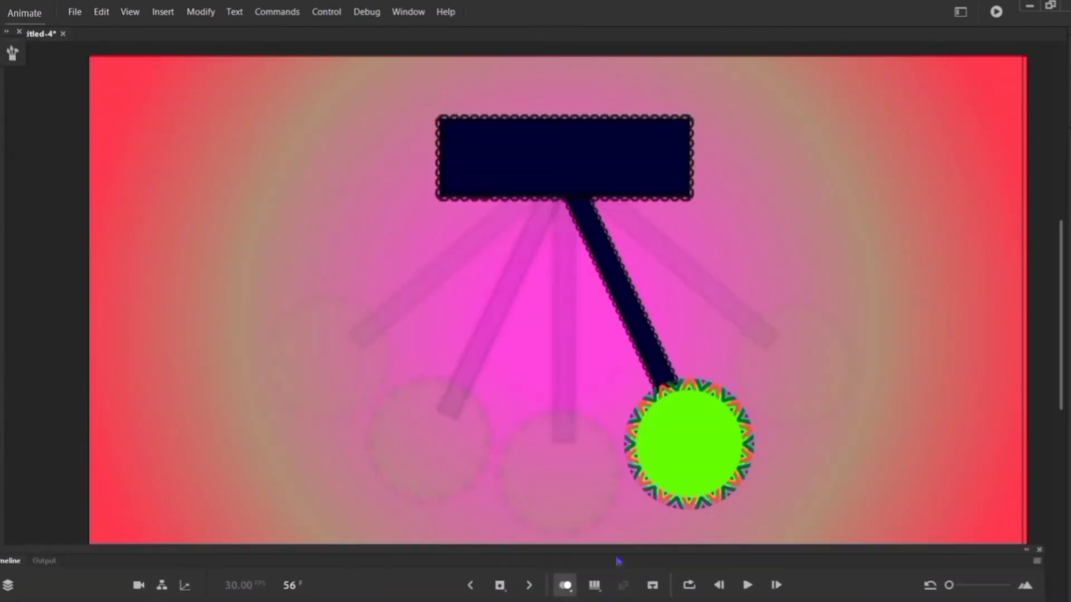
{"action": "left_click", "coordinate": [621, 519]}
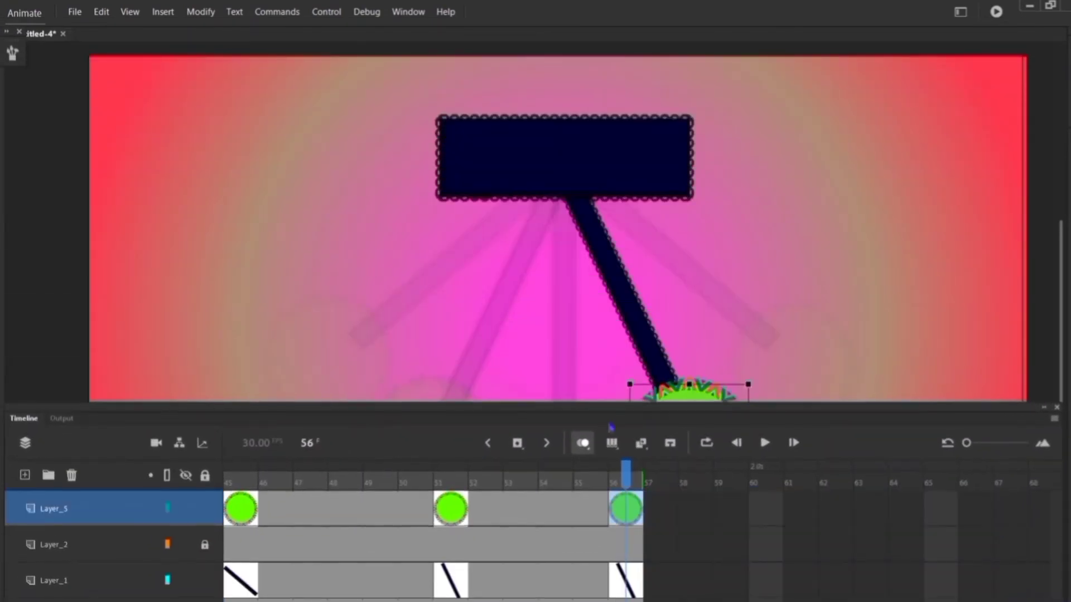
{"action": "left_click_drag", "start_coordinate": [611, 427], "coordinate": [619, 596]}
{"action": "key", "text": "shift"}
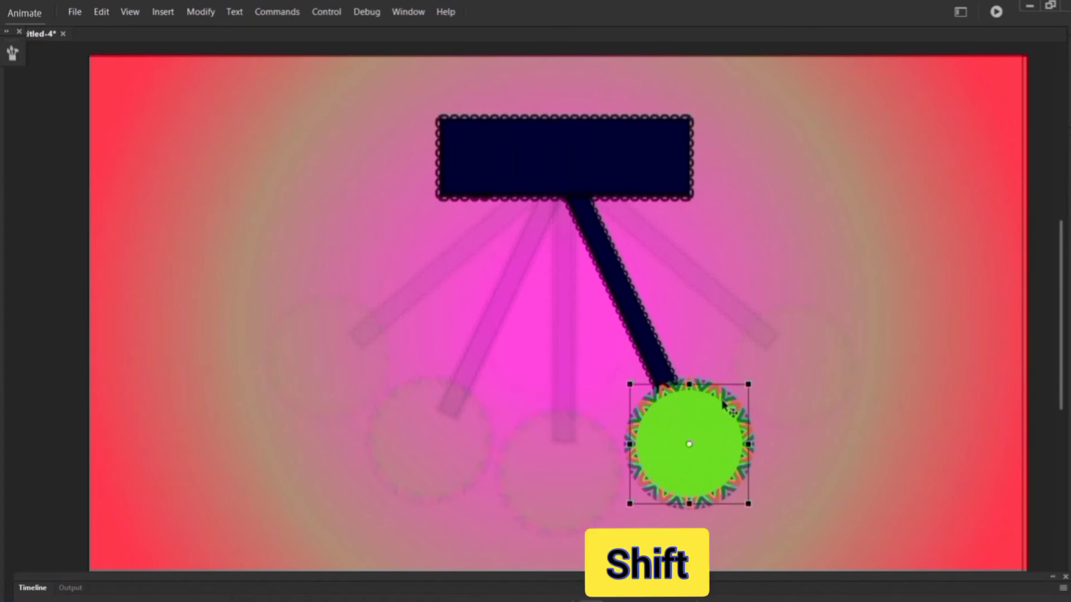
{"action": "left_click", "coordinate": [669, 375], "text": "shift"}
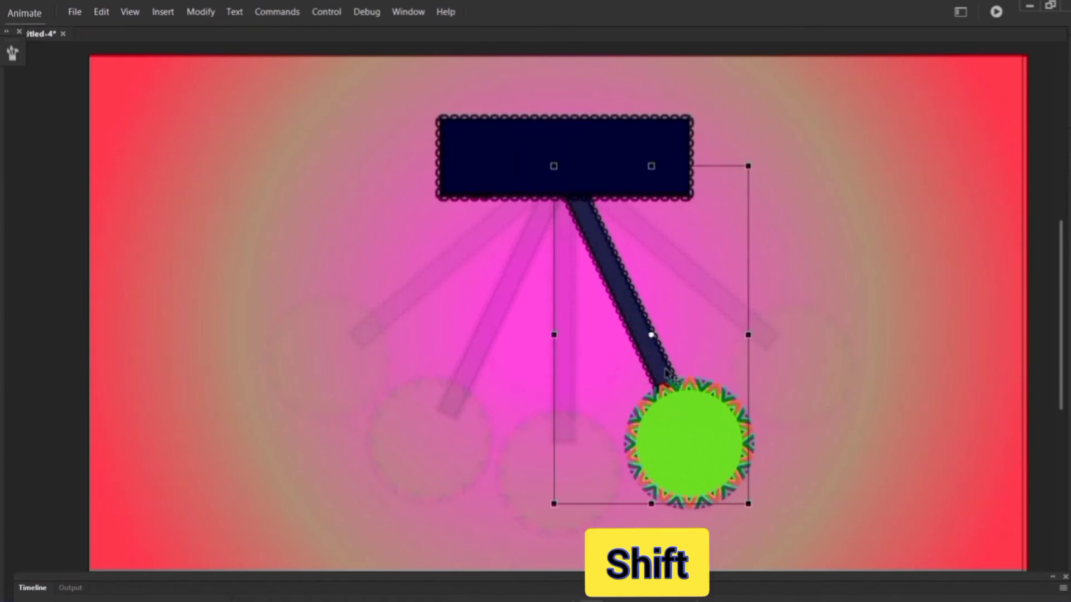
{"action": "left_click", "coordinate": [669, 376], "text": "shift"}
{"action": "left_click", "coordinate": [669, 376], "text": "shift"}
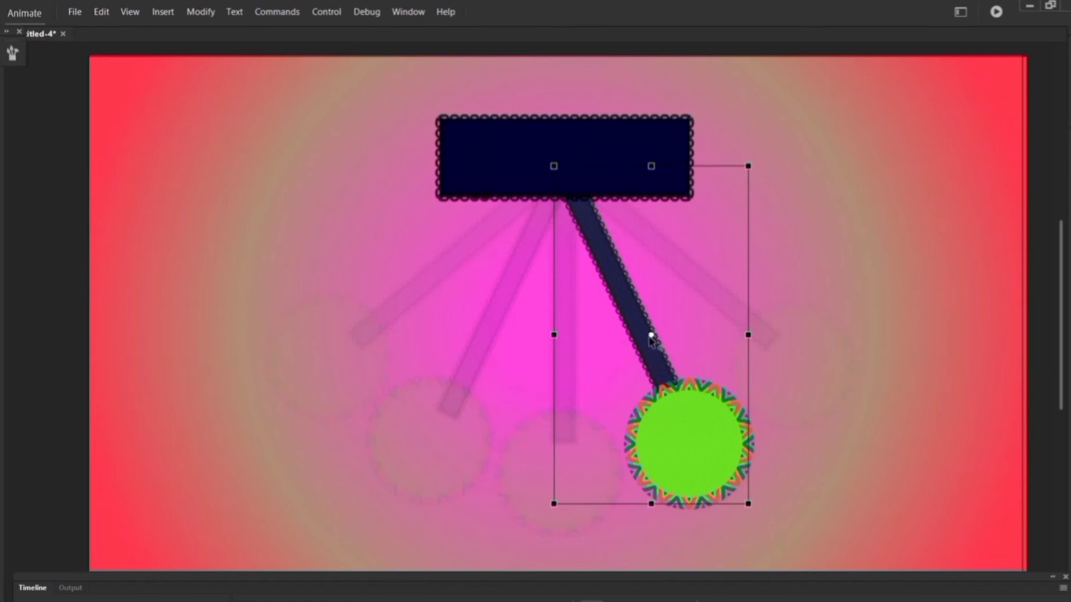
{"action": "mouse_move", "coordinate": [652, 335]}
{"action": "left_mouse_down"}
{"action": "mouse_move", "coordinate": [554, 165]}
{"action": "mouse_move", "coordinate": [554, 176]}
{"action": "mouse_move", "coordinate": [562, 165]}
{"action": "left_mouse_up"}
{"action": "left_click_drag", "start_coordinate": [745, 522], "coordinate": [600, 562]}
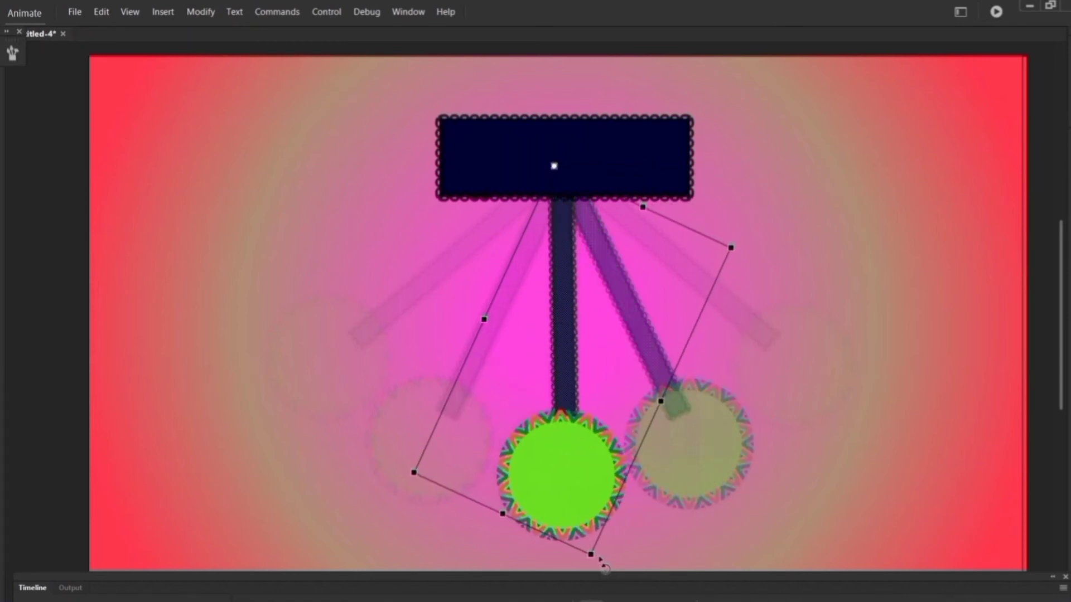
{"action": "key", "text": "F6"}
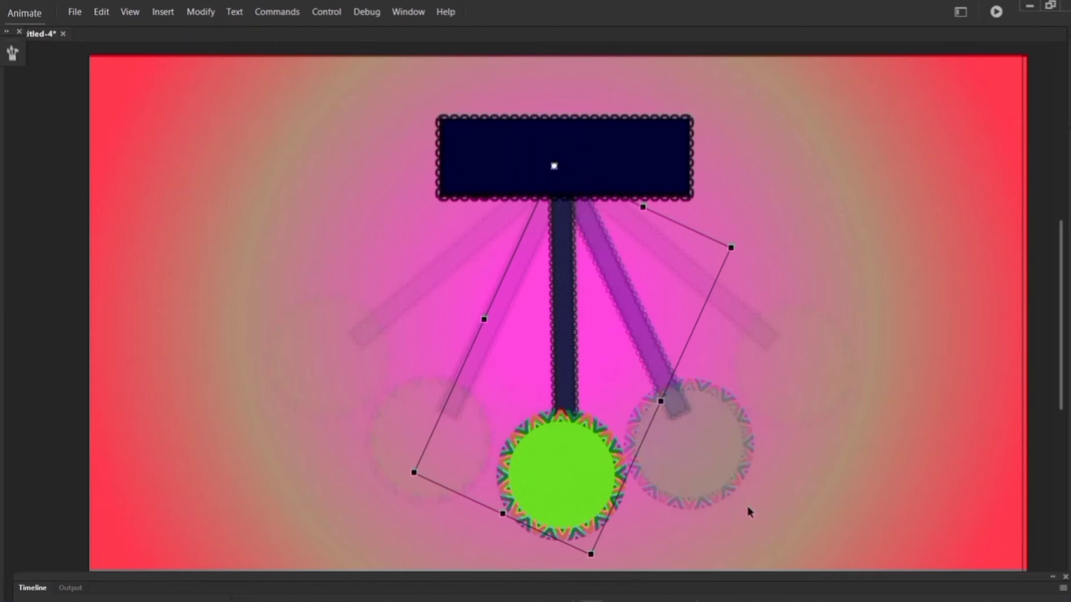
{"action": "left_click", "coordinate": [737, 467]}
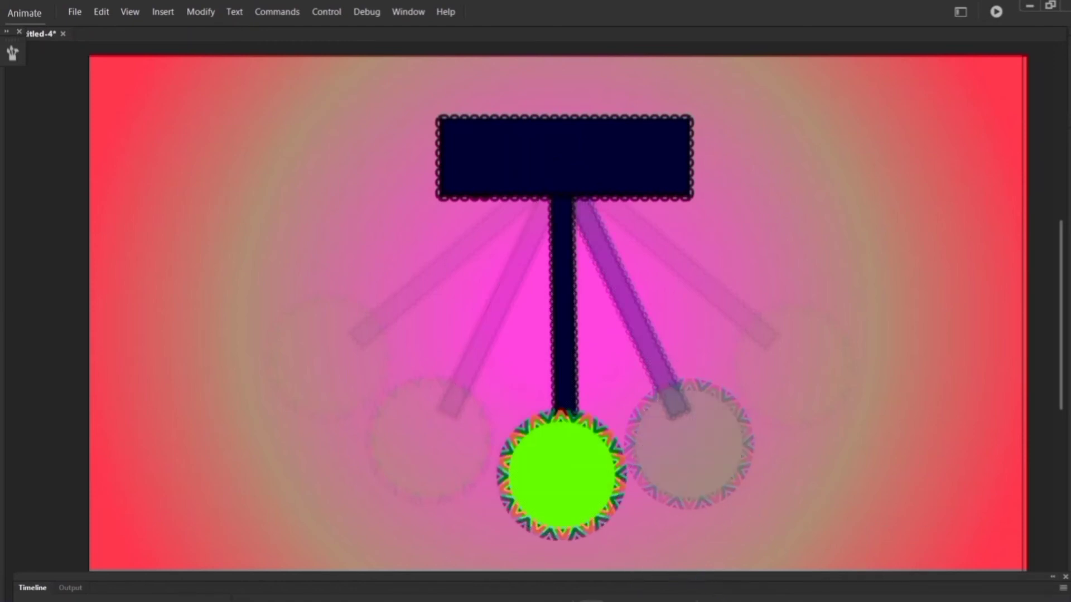
Test the movie to watch the full pendulum swing.
{"action": "key", "text": "ctrl+Return"}
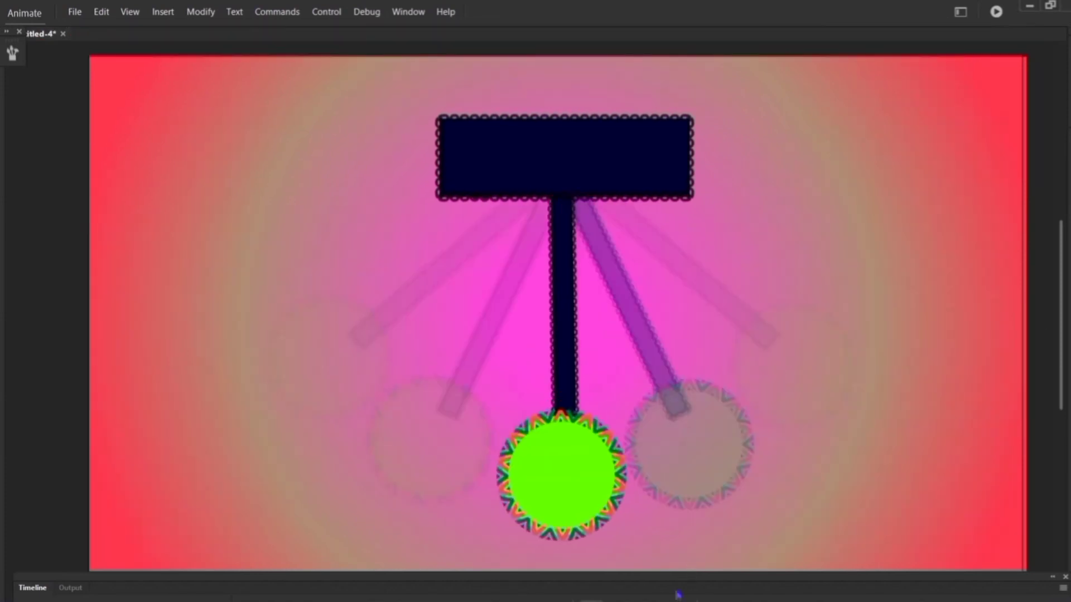
Unlock the layers and, at frame 1 of Layer_2, draw a rectangle about 285 by 58 inside the dark top block.
{"action": "left_click_drag", "start_coordinate": [677, 595], "coordinate": [705, 565]}
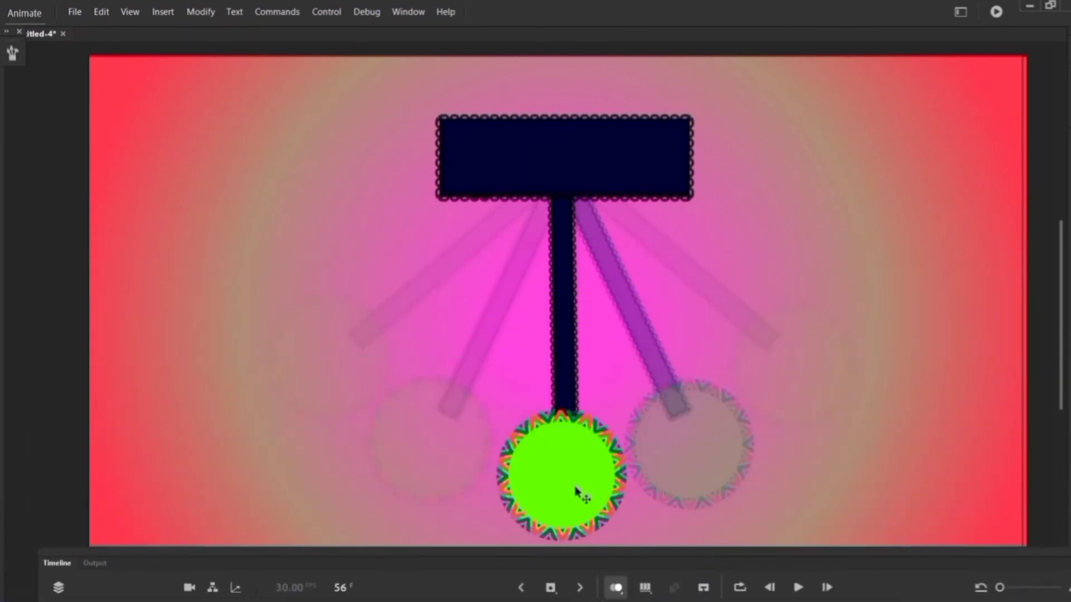
{"action": "left_click_drag", "start_coordinate": [596, 565], "coordinate": [608, 217]}
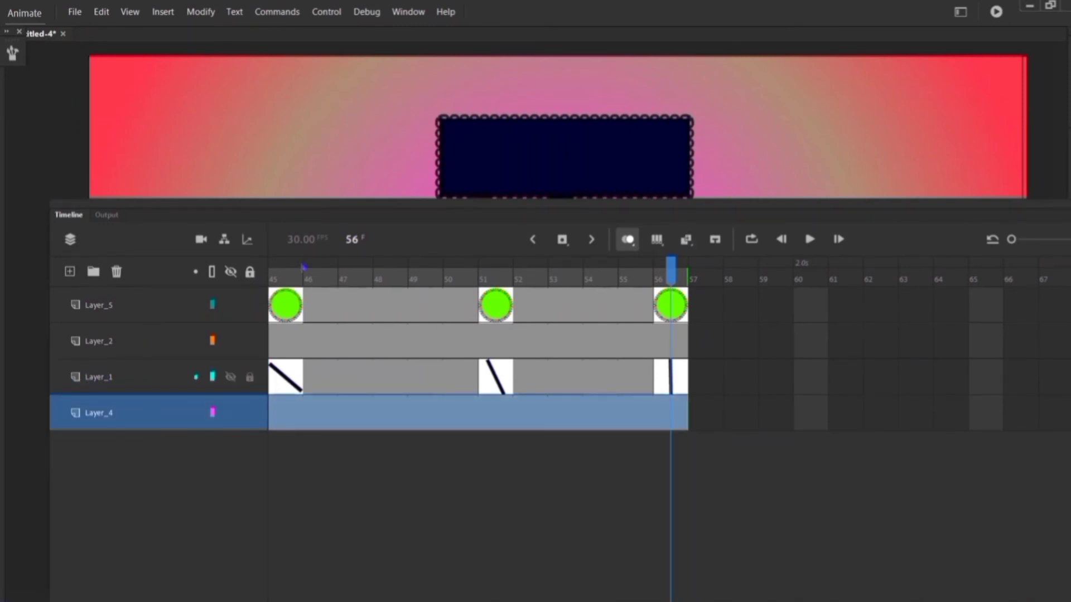
{"action": "left_click", "coordinate": [357, 197]}
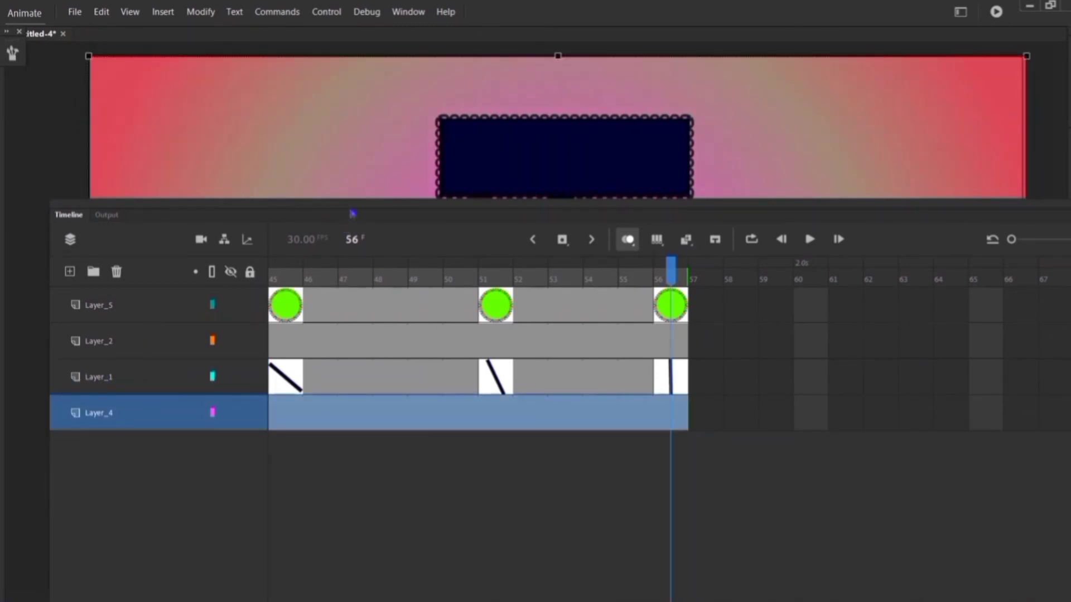
{"action": "left_click_drag", "start_coordinate": [333, 210], "coordinate": [342, 12]}
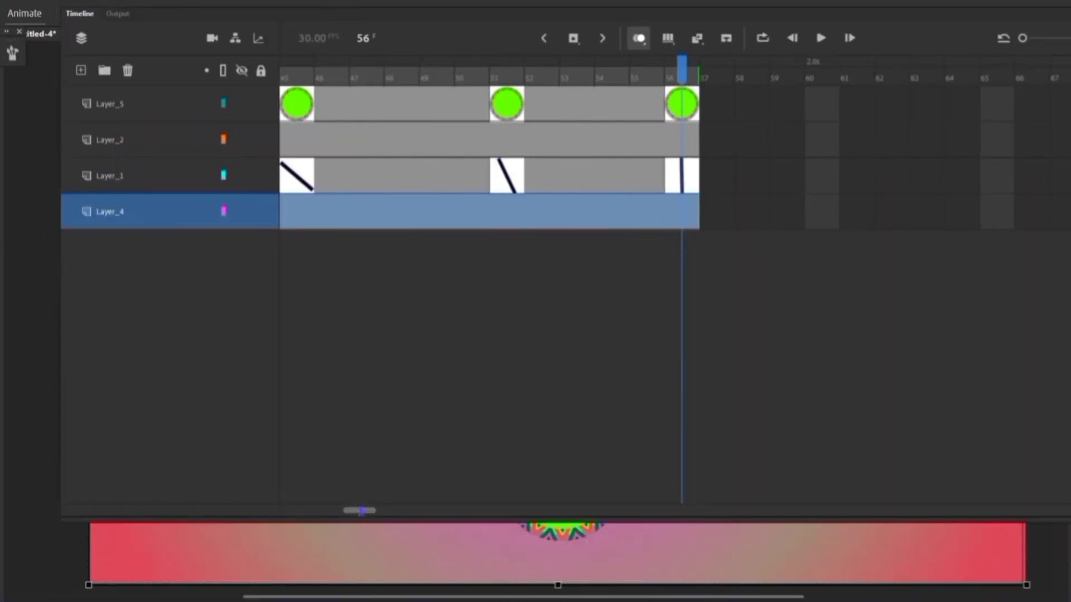
{"action": "left_click_drag", "start_coordinate": [361, 511], "coordinate": [269, 514]}
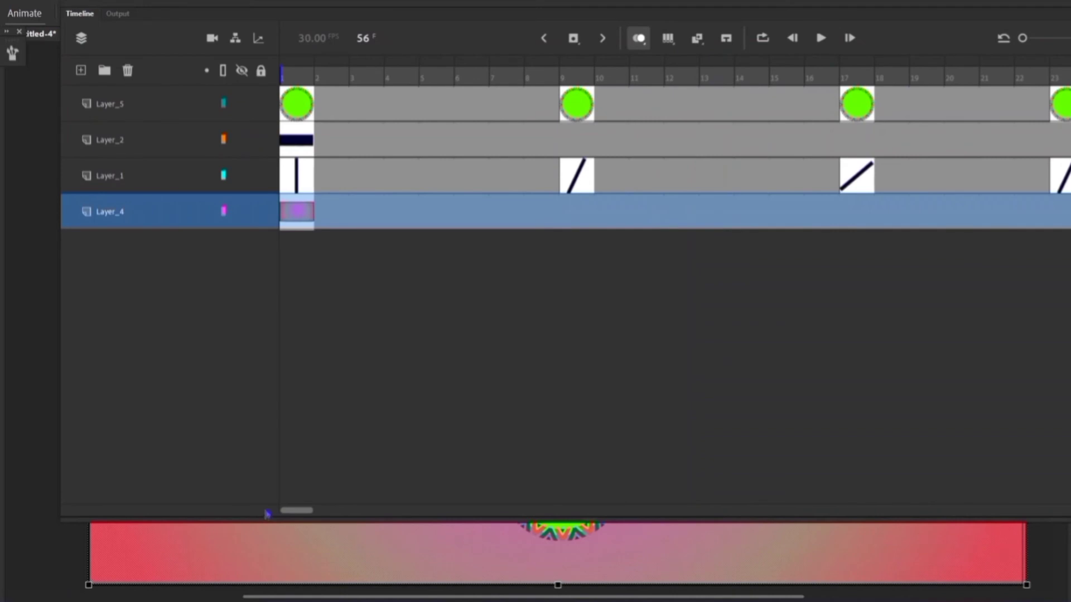
{"action": "left_click", "coordinate": [309, 141]}
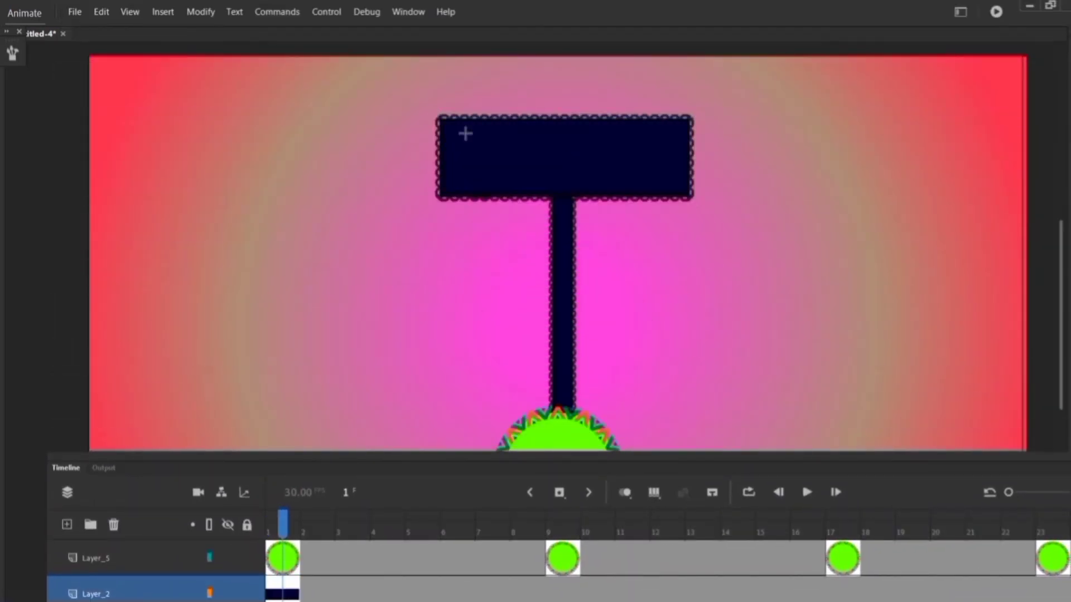
{"action": "left_click_drag", "start_coordinate": [465, 134], "coordinate": [661, 181]}
{"action": "left_click", "coordinate": [12, 53]}
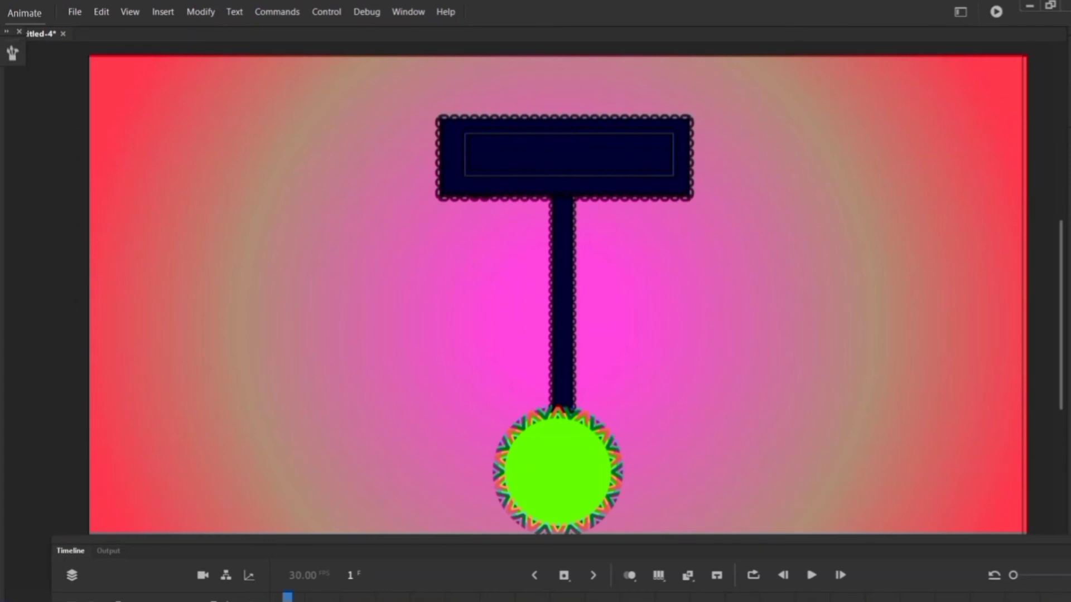
Give the inner rectangle no fill and a green stroke of size 27 with a decorative multi-line border style.
{"action": "key", "text": "ctrl+F3"}
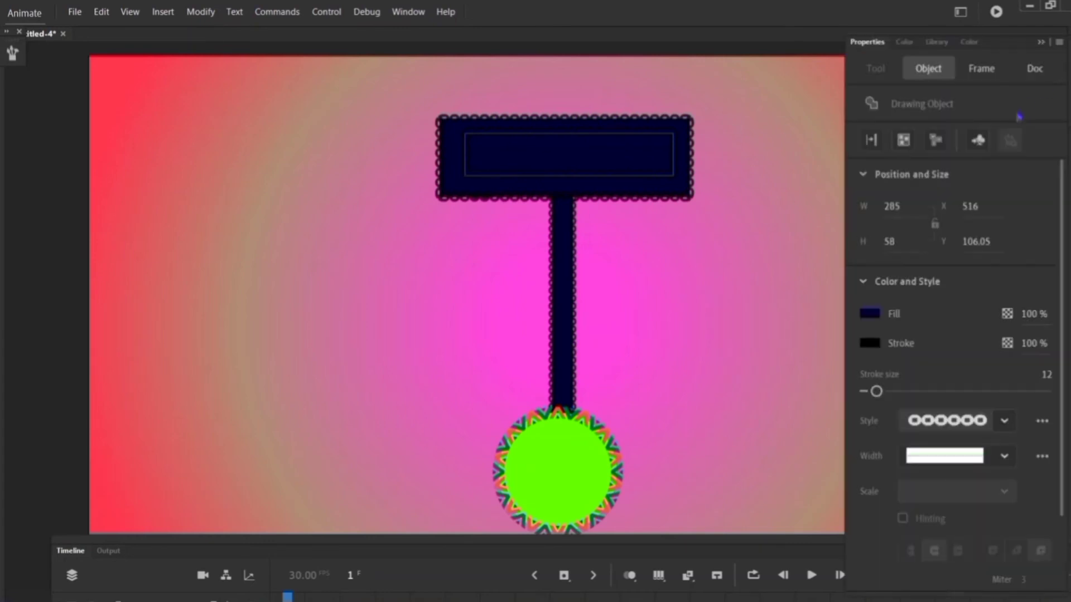
{"action": "left_click", "coordinate": [871, 343]}
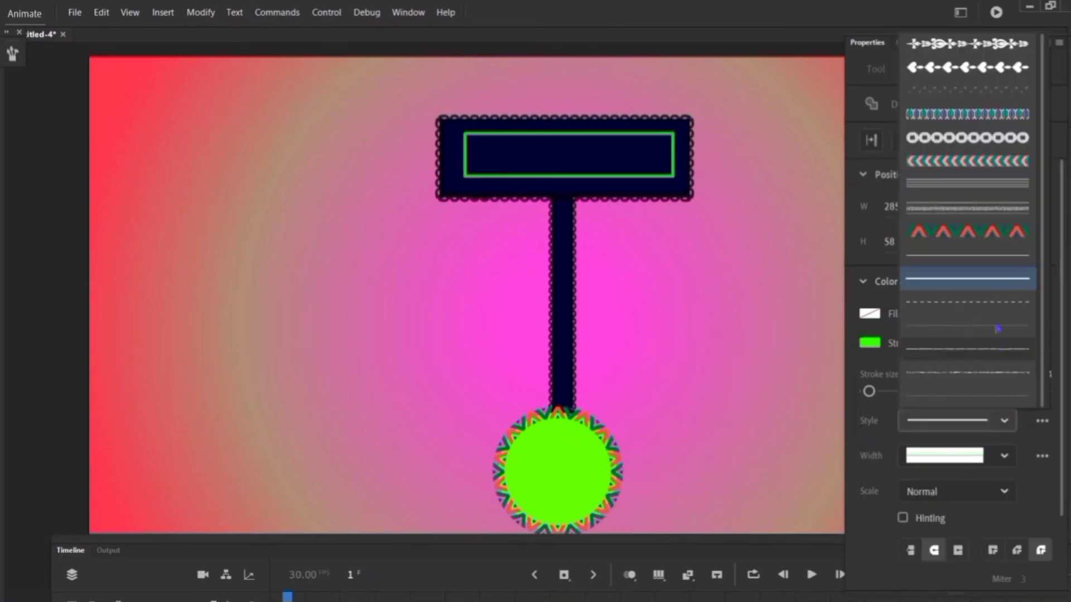
{"action": "left_click", "coordinate": [972, 211]}
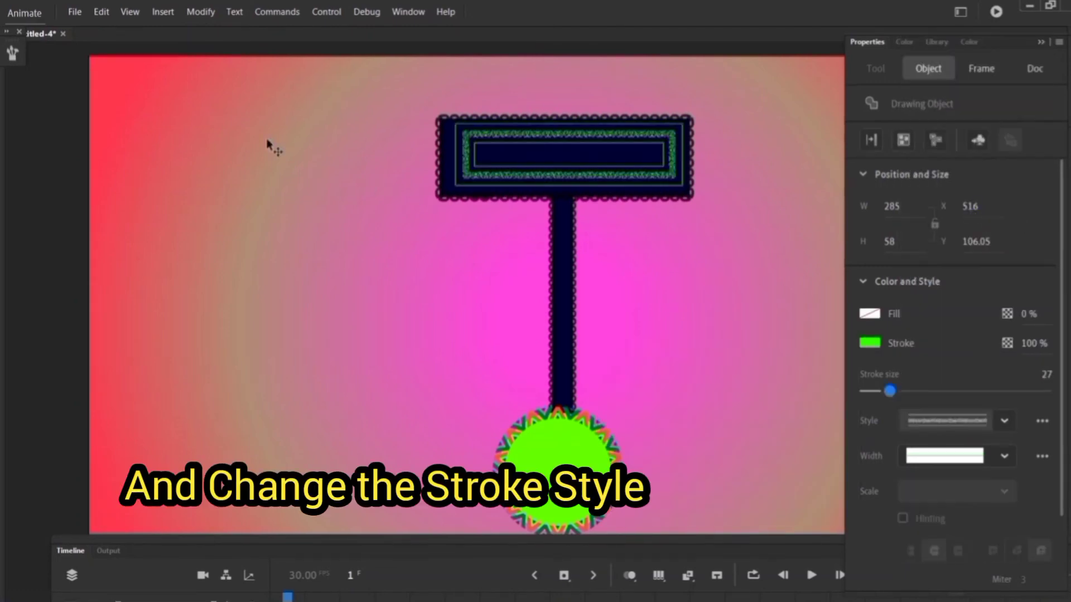
Nudge the green inner border slightly left to centre it within the top block, and deselect it.
{"action": "key", "text": "Left"}
{"action": "key", "text": "Left"}
{"action": "key", "text": "Left"}
{"action": "key", "text": "Left"}
{"action": "key", "text": "Left"}
{"action": "left_click", "coordinate": [66, 156]}
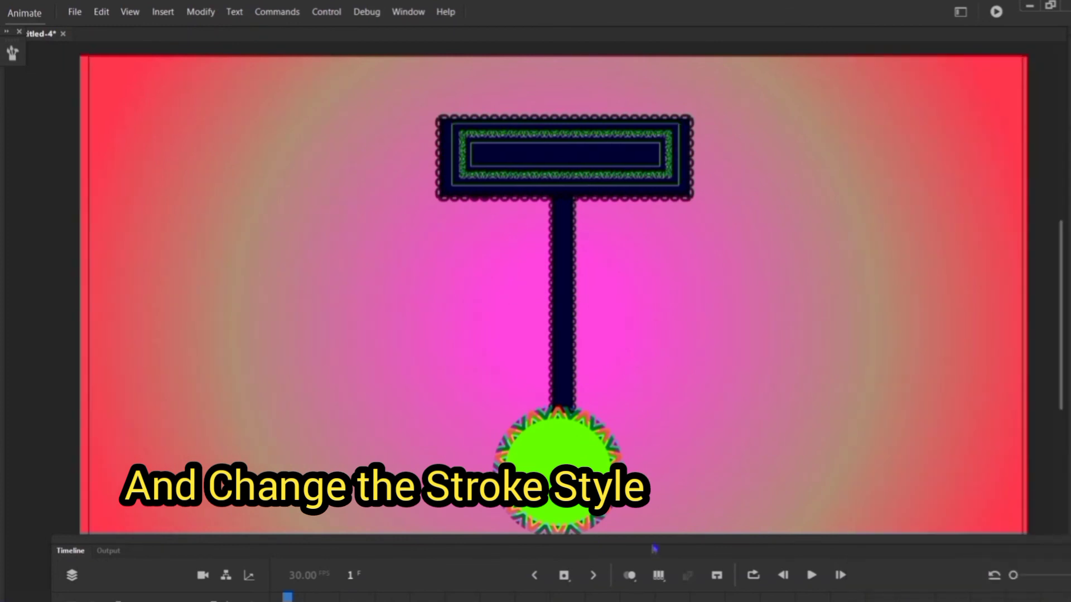
Test the movie with the new green border on the top block, and close the preview.
{"action": "left_click_drag", "start_coordinate": [654, 549], "coordinate": [660, 600]}
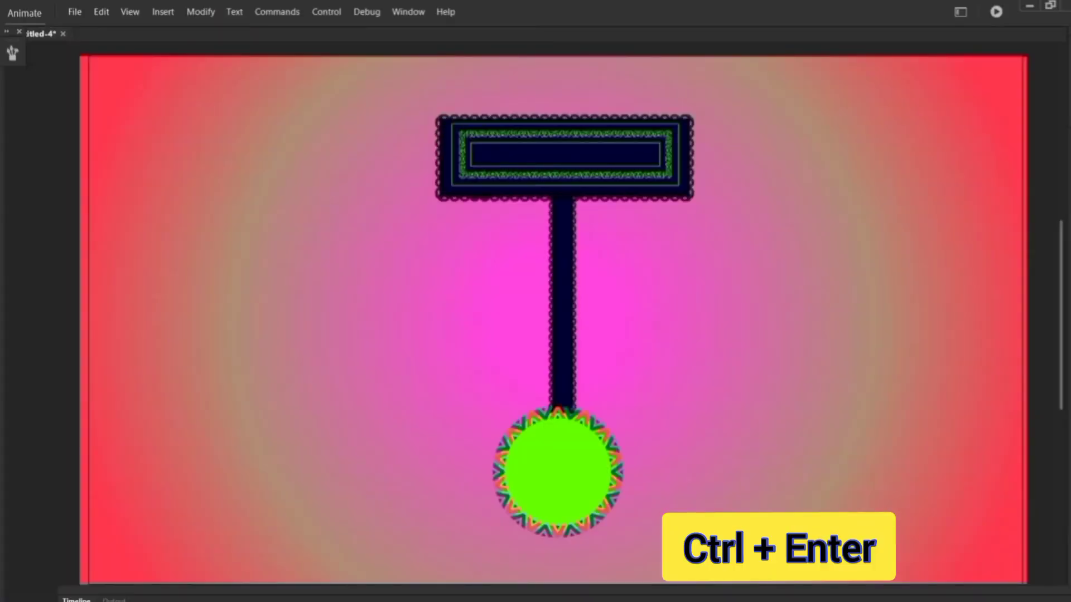
{"action": "key", "text": "ctrl+Return"}
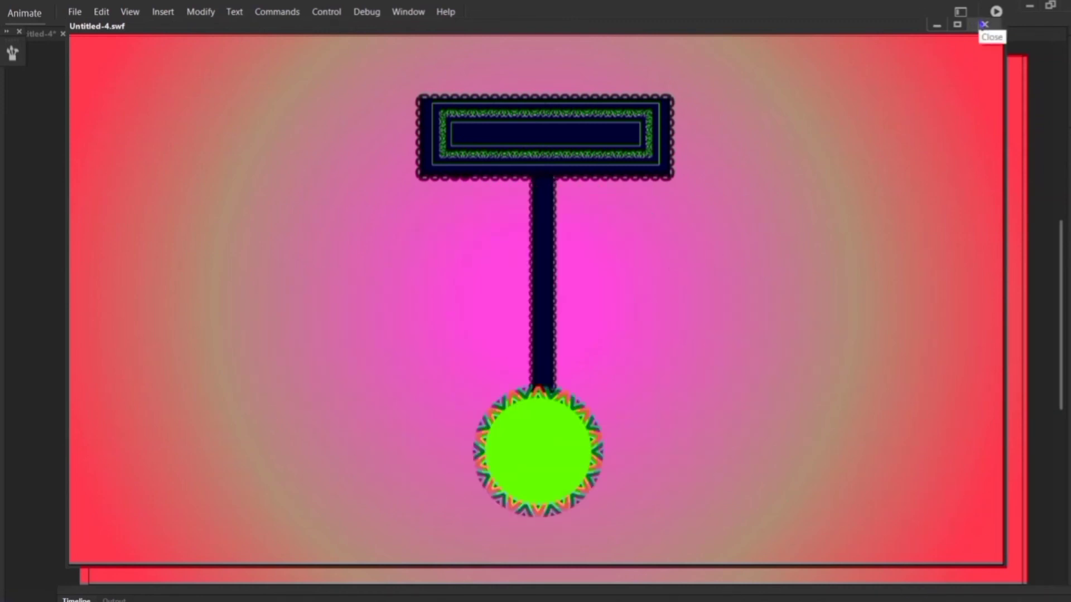
{"action": "left_click", "coordinate": [984, 24]}
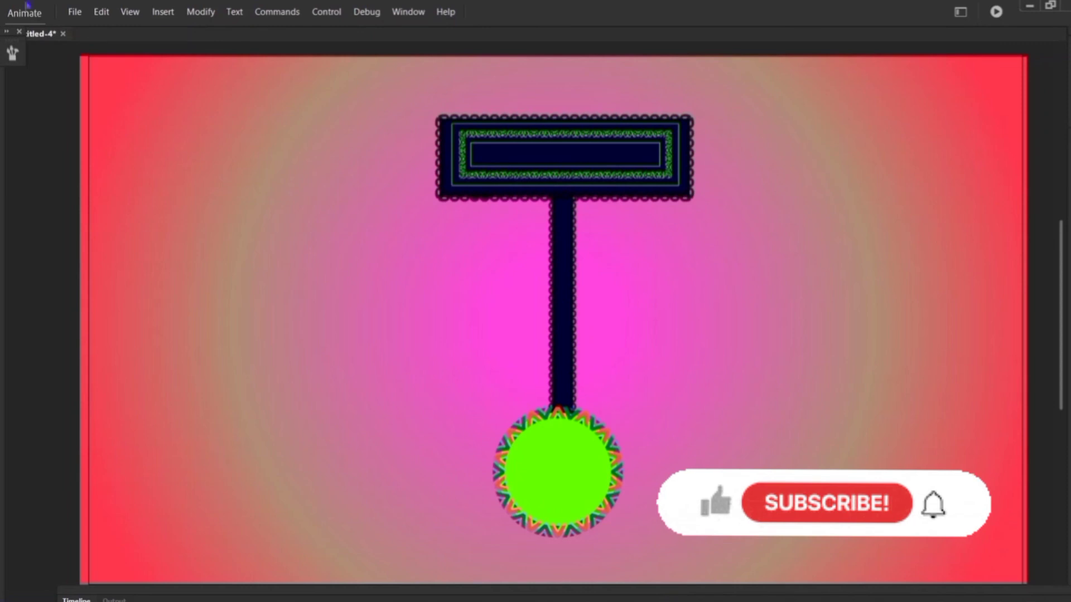
Start saving the pendulum animation with Save As.
{"action": "left_click", "coordinate": [70, 12]}
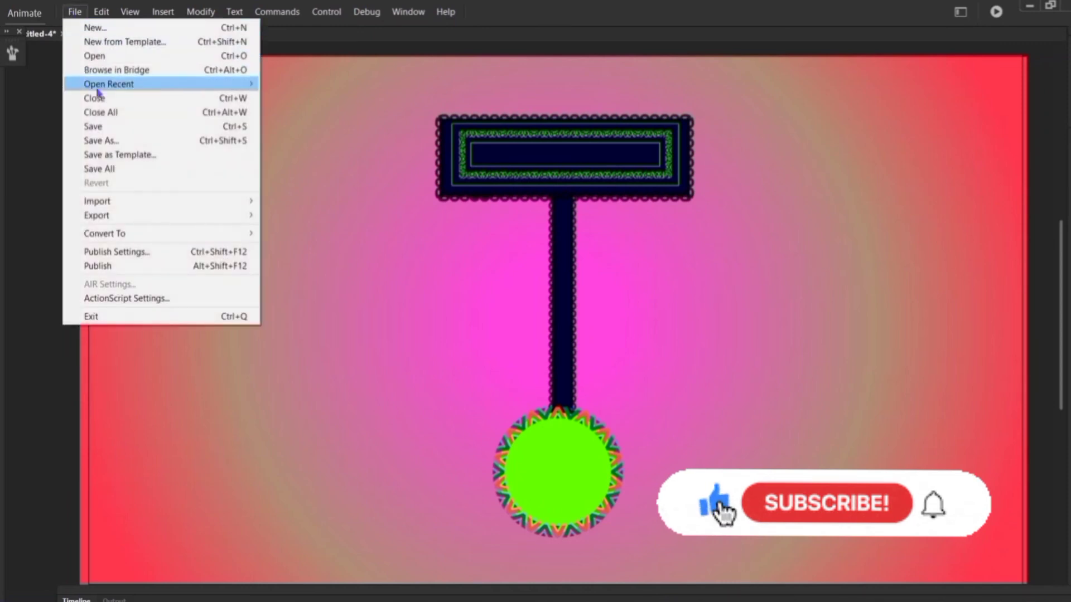
{"action": "left_click", "coordinate": [106, 142]}
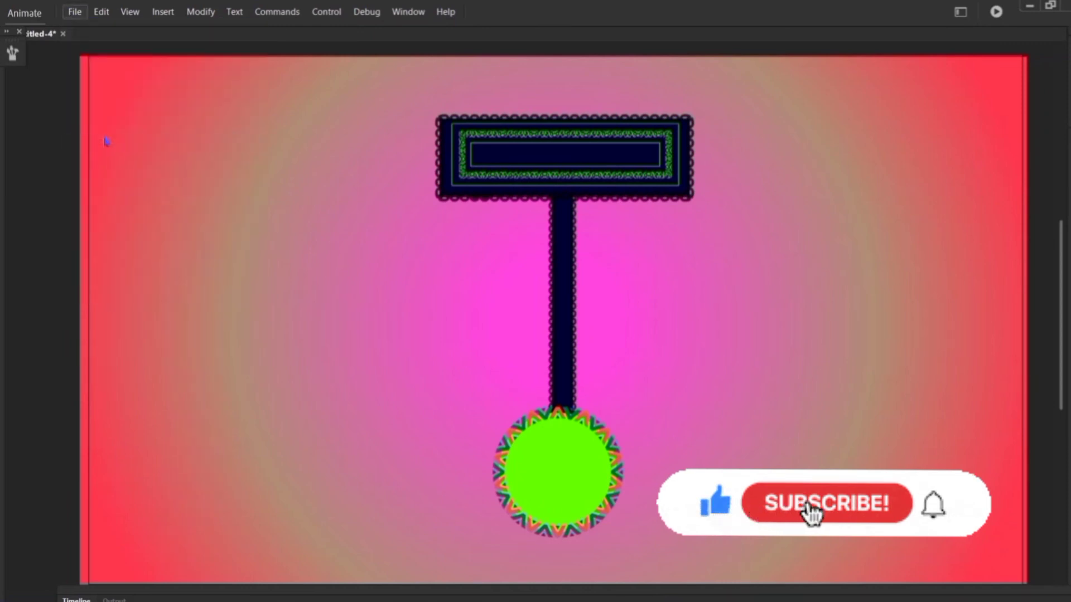